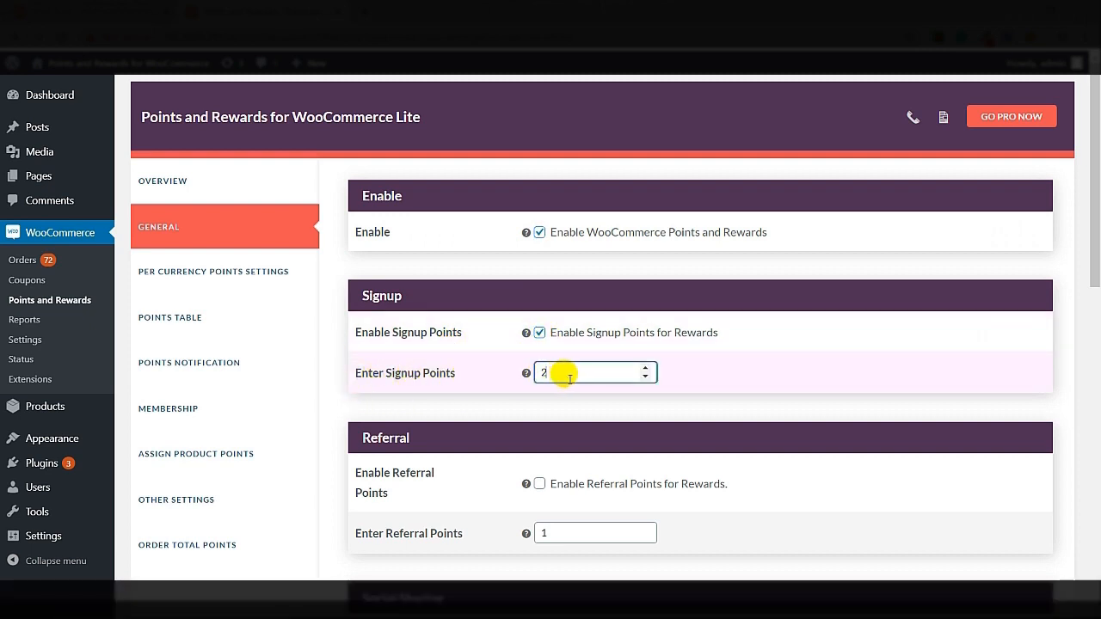
Raise Enter Signup Points to 5 and save the general Points and Rewards settings
{"action": "left_click", "coordinate": [644, 368]}
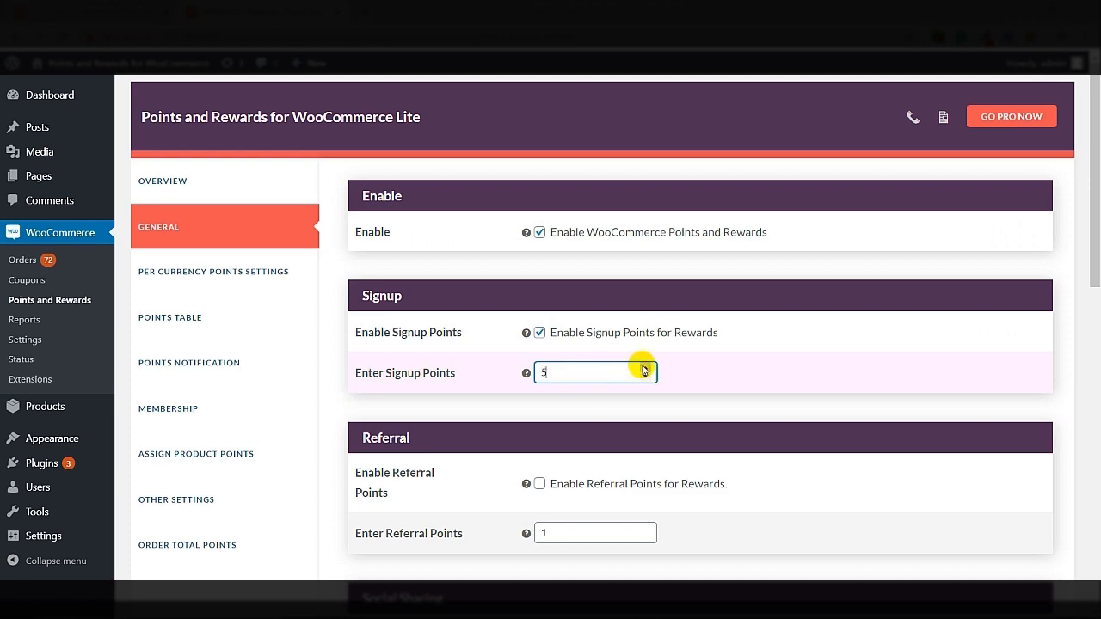
{"action": "scroll", "coordinate": [643, 370], "scroll_direction": "down", "scroll_amount": 10}
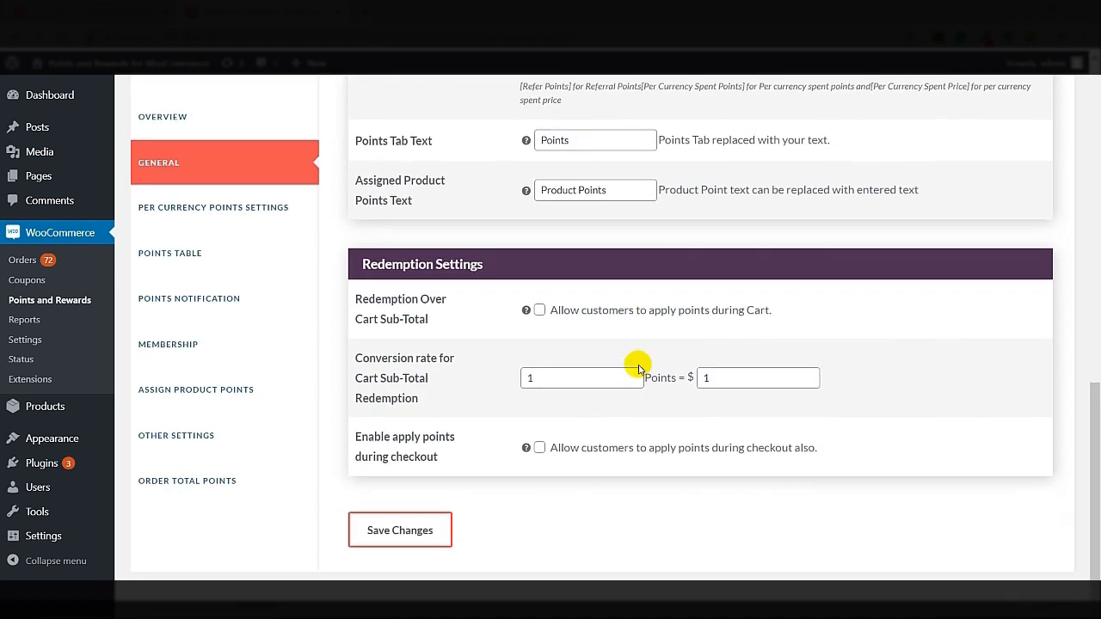
{"action": "left_click", "coordinate": [383, 533]}
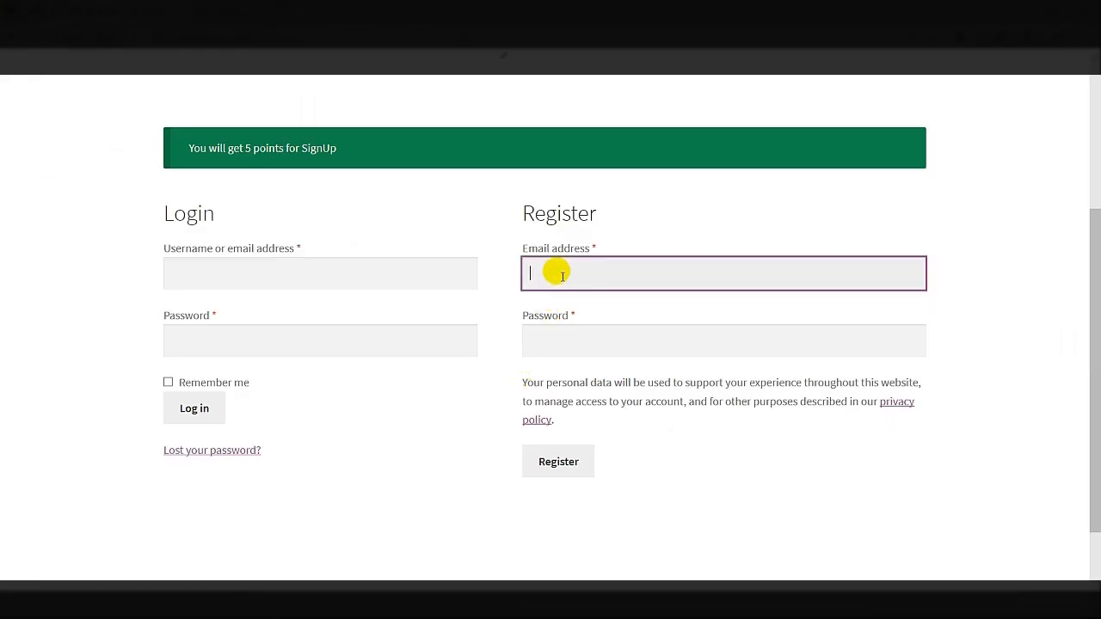
{"action": "left_click", "coordinate": [556, 272]}
Register a new customer with an e-mail address and password, dismissing the save-password prompt
{"action": "key", "text": "ctrl+a"}
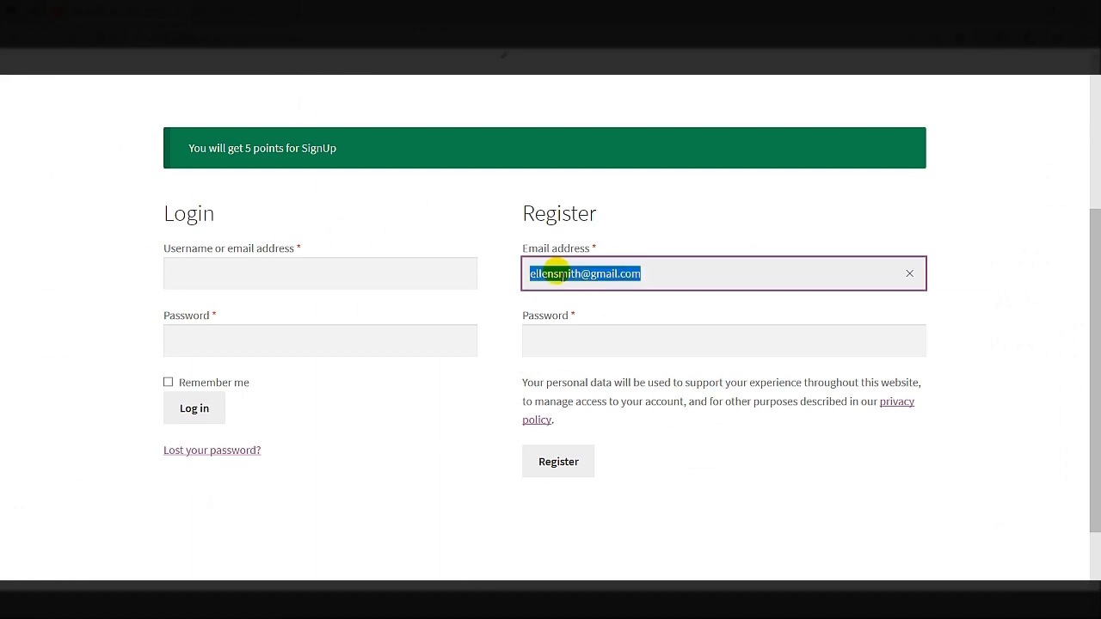
{"action": "left_click", "coordinate": [581, 344]}
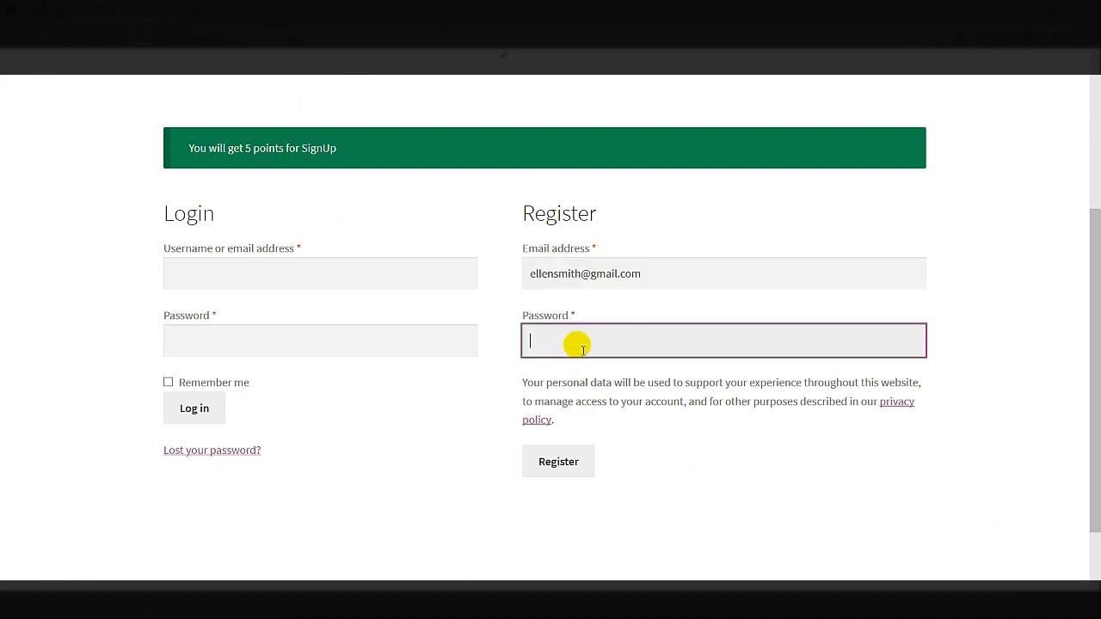
{"action": "key", "text": "ctrl+v"}
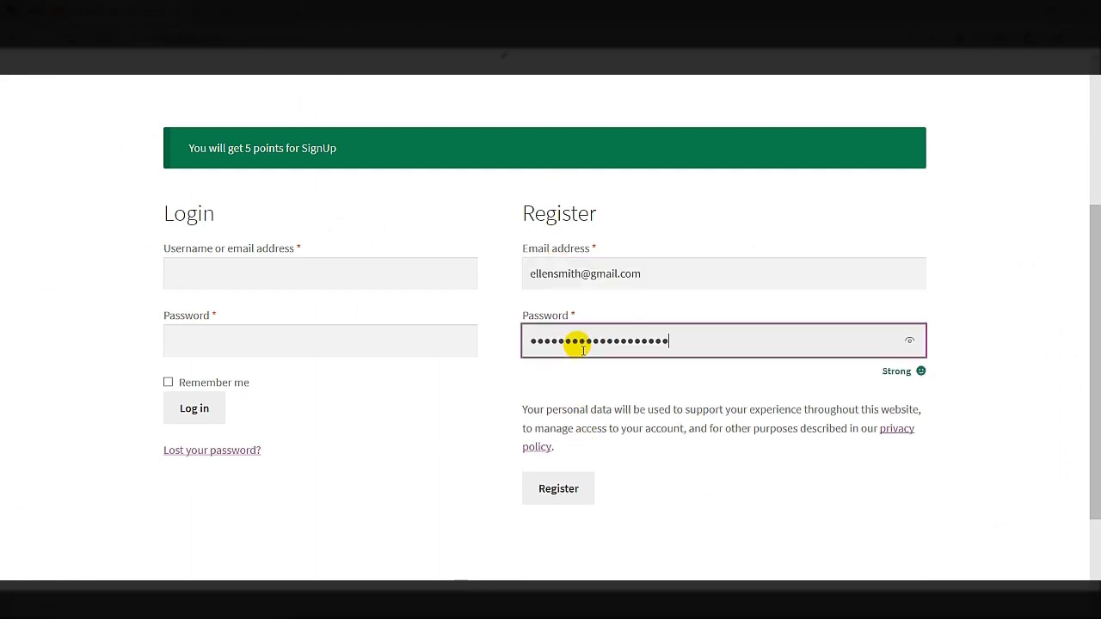
{"action": "left_click", "coordinate": [558, 490]}
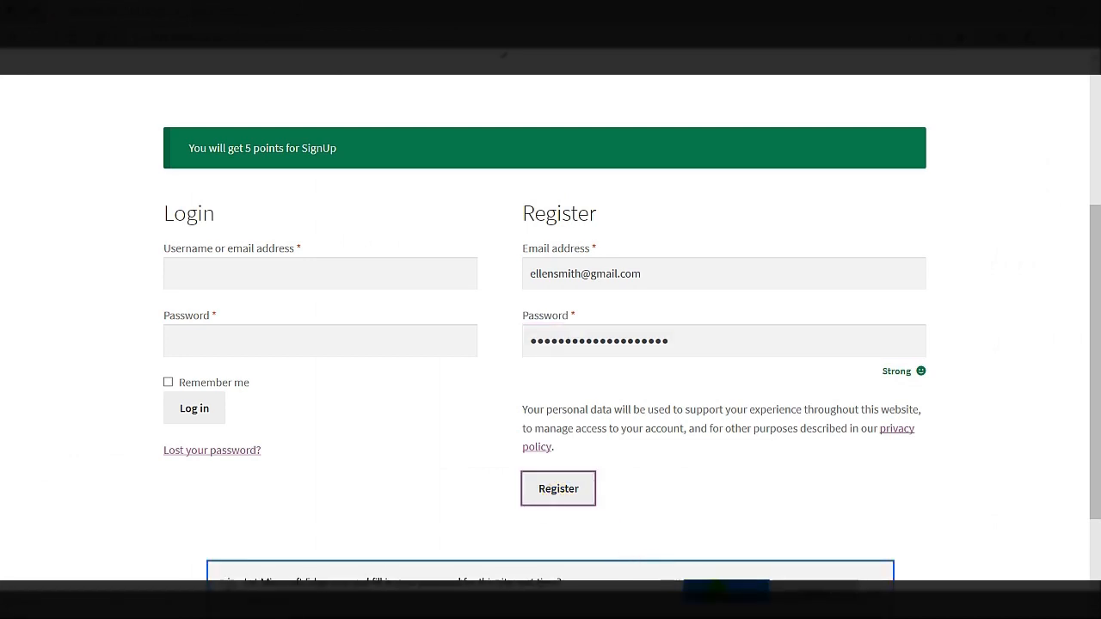
{"action": "left_click", "coordinate": [722, 591]}
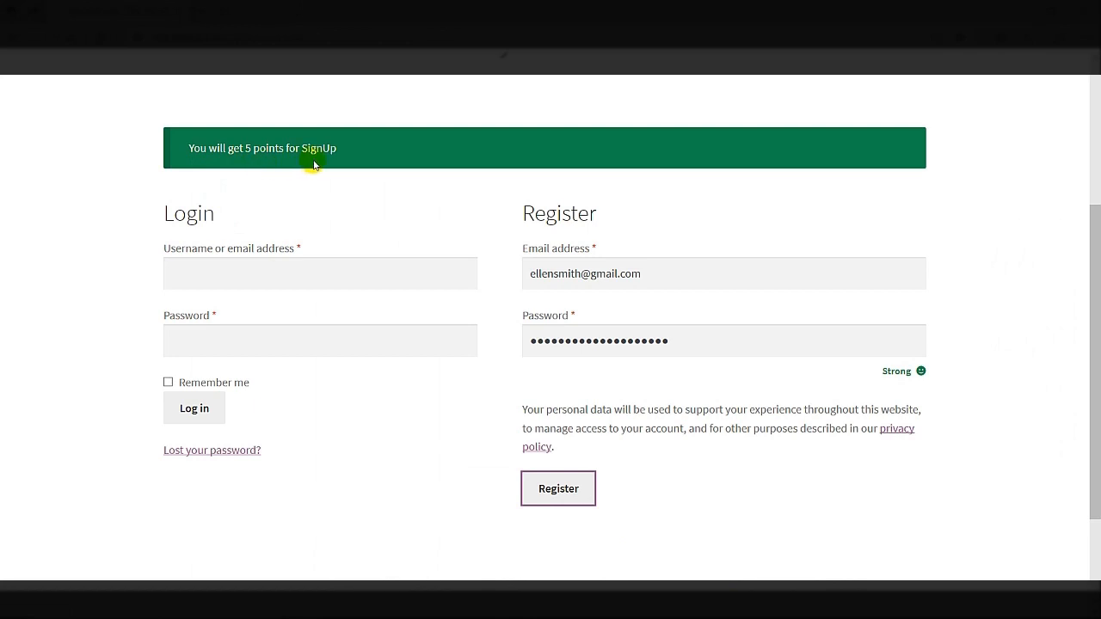
Open the customer's Points page to see the 5 signup points
{"action": "scroll", "coordinate": [321, 246], "scroll_direction": "down", "scroll_amount": 5}
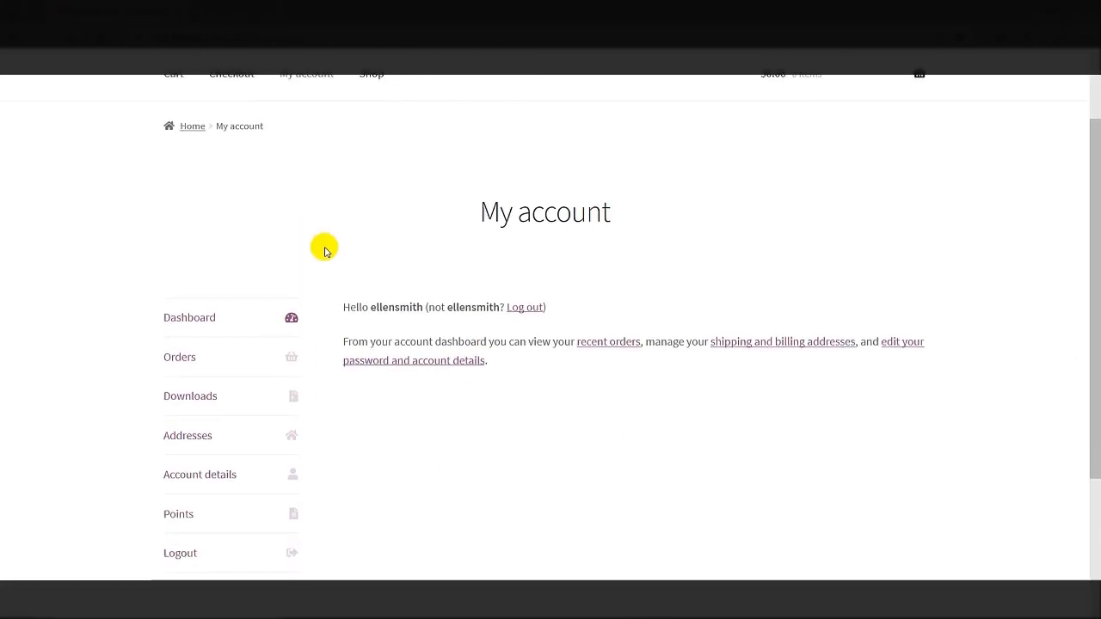
{"action": "left_click", "coordinate": [187, 310]}
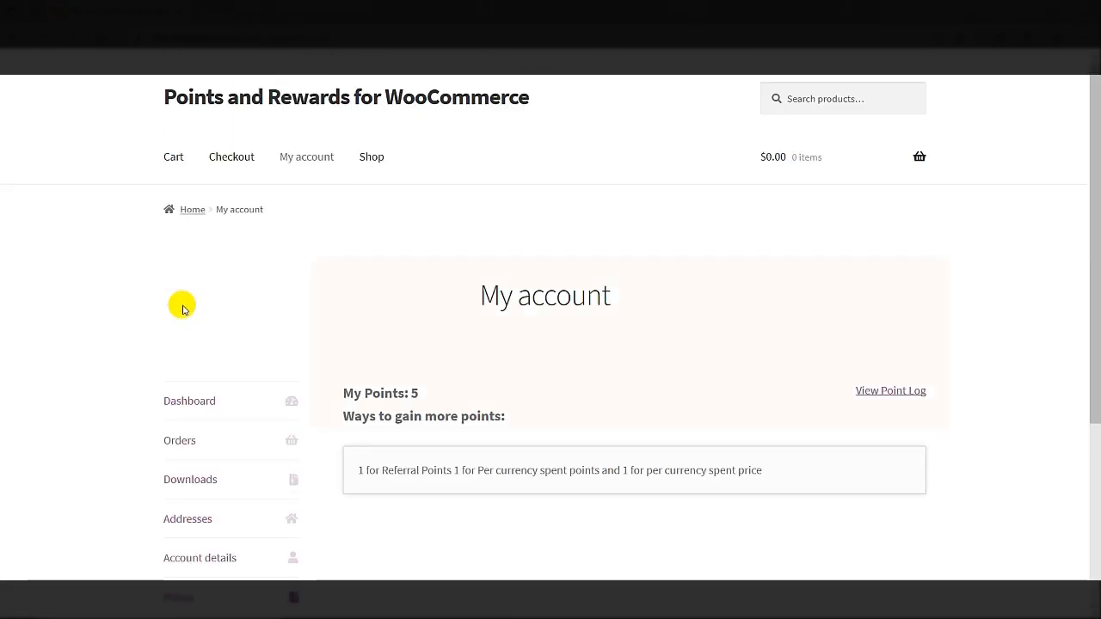
{"action": "scroll", "coordinate": [181, 305], "scroll_direction": "down", "scroll_amount": 1}
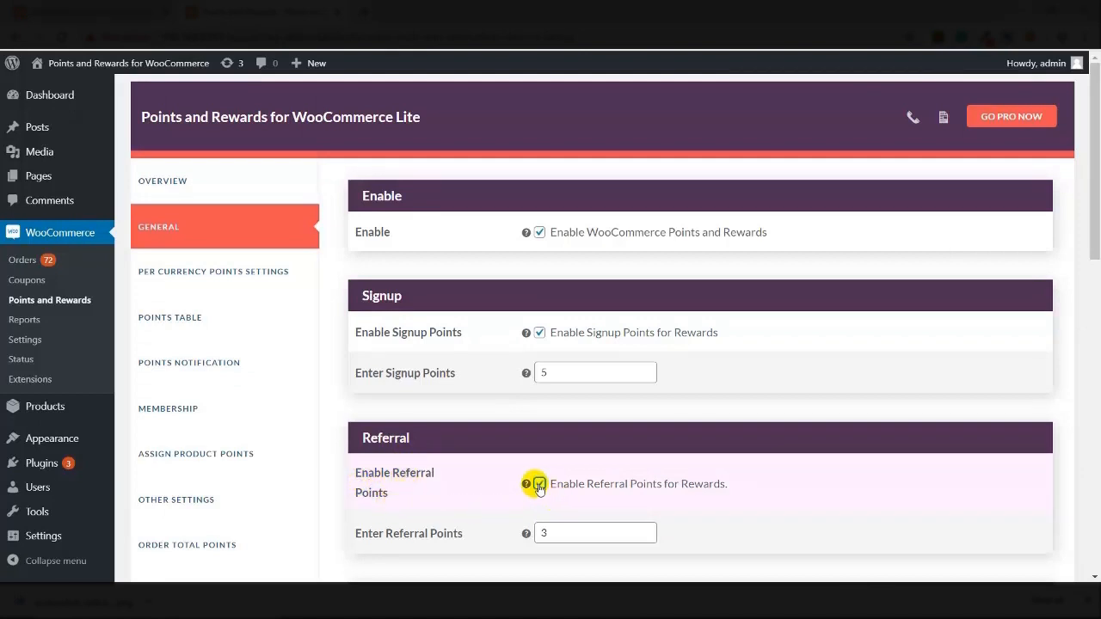
Enable referral points at 5 points per referral and save the settings
{"action": "scroll", "coordinate": [536, 482], "scroll_direction": "down", "scroll_amount": 1}
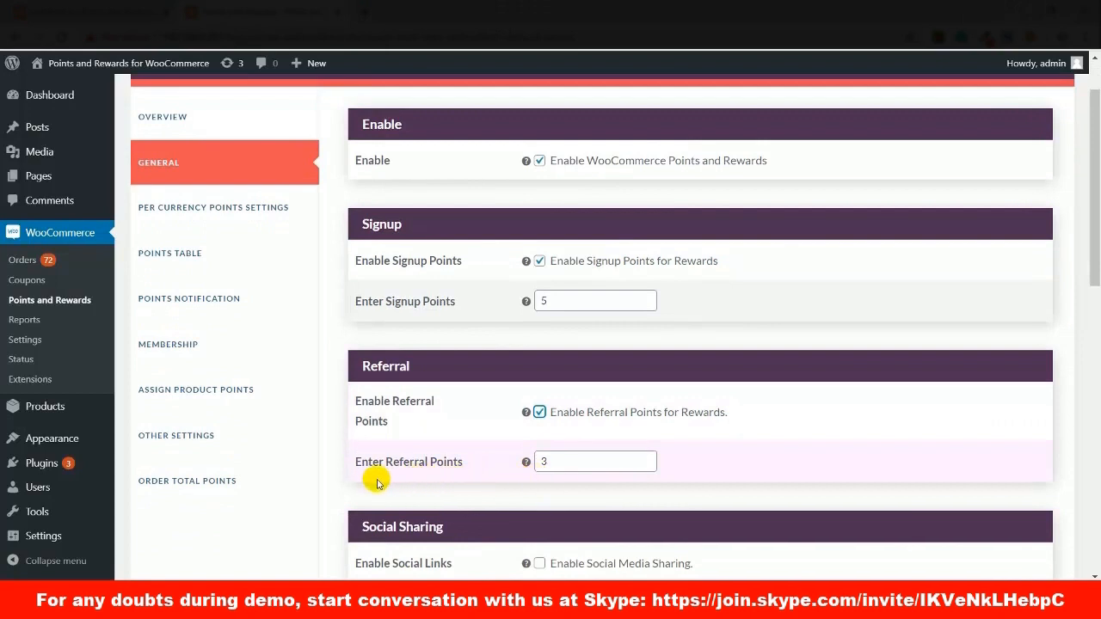
{"action": "left_click", "coordinate": [555, 462]}
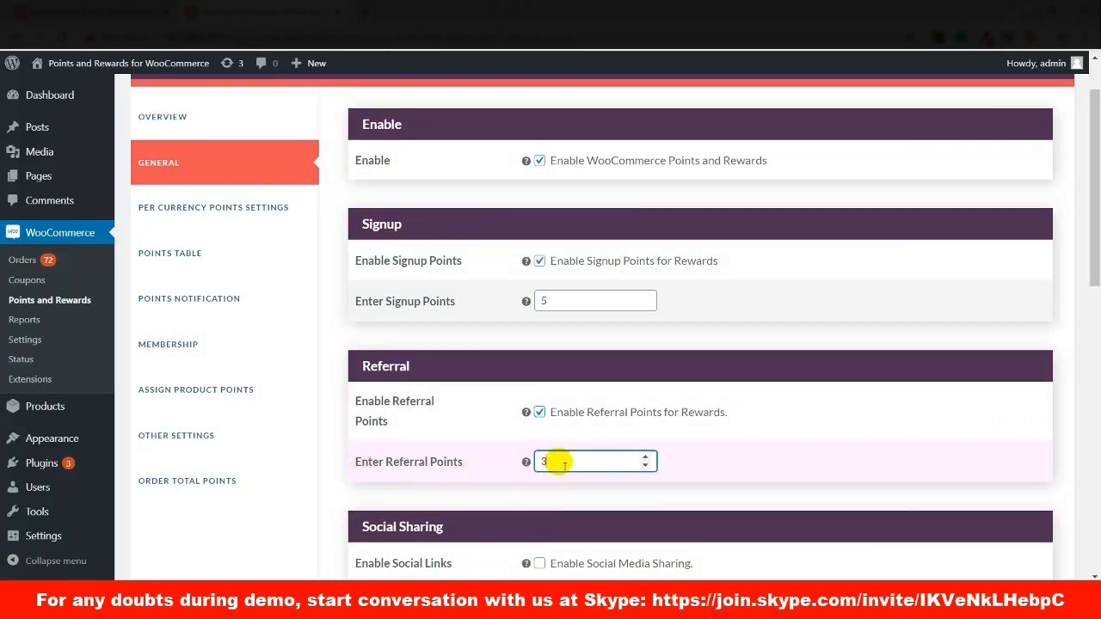
{"action": "left_click", "coordinate": [645, 459]}
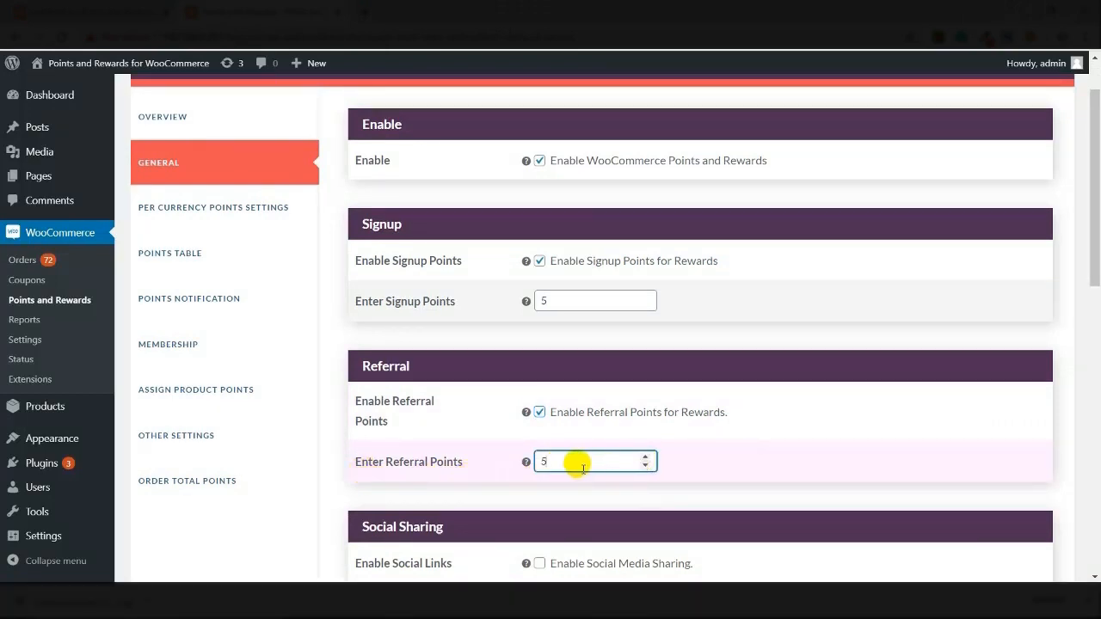
{"action": "scroll", "coordinate": [572, 462], "scroll_direction": "down", "scroll_amount": 8}
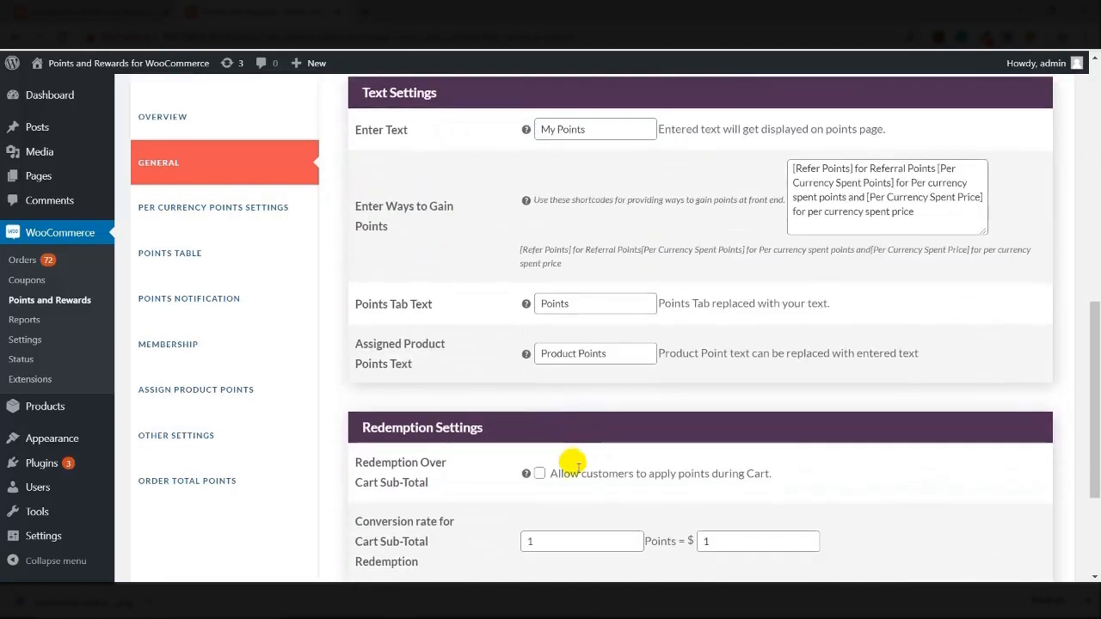
{"action": "left_click", "coordinate": [425, 513]}
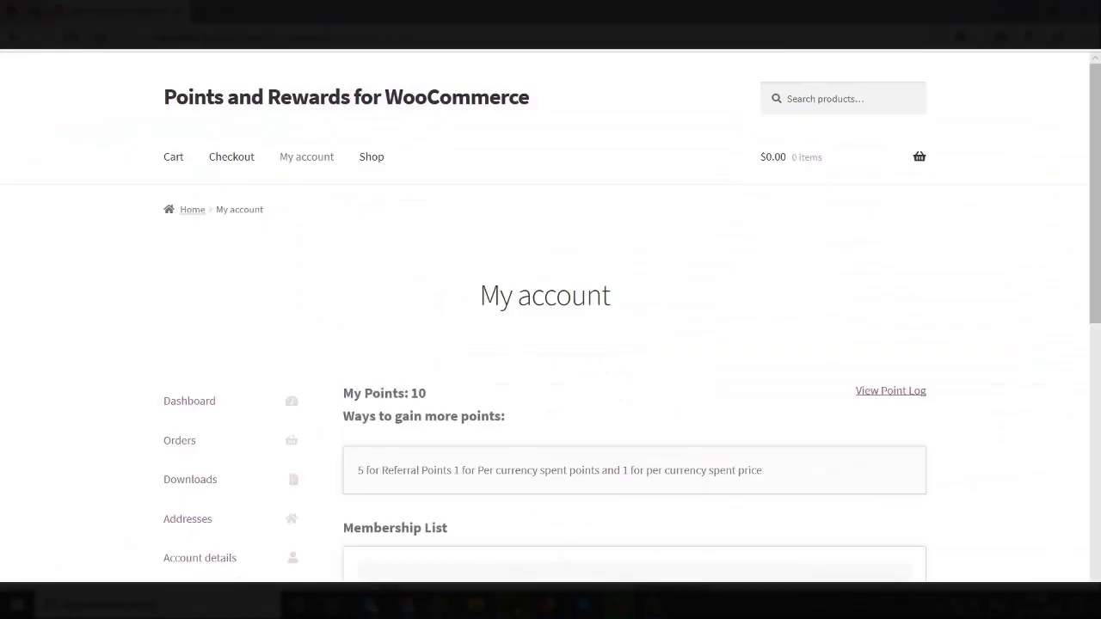
{"action": "scroll", "coordinate": [410, 407], "scroll_direction": "down", "scroll_amount": 3}
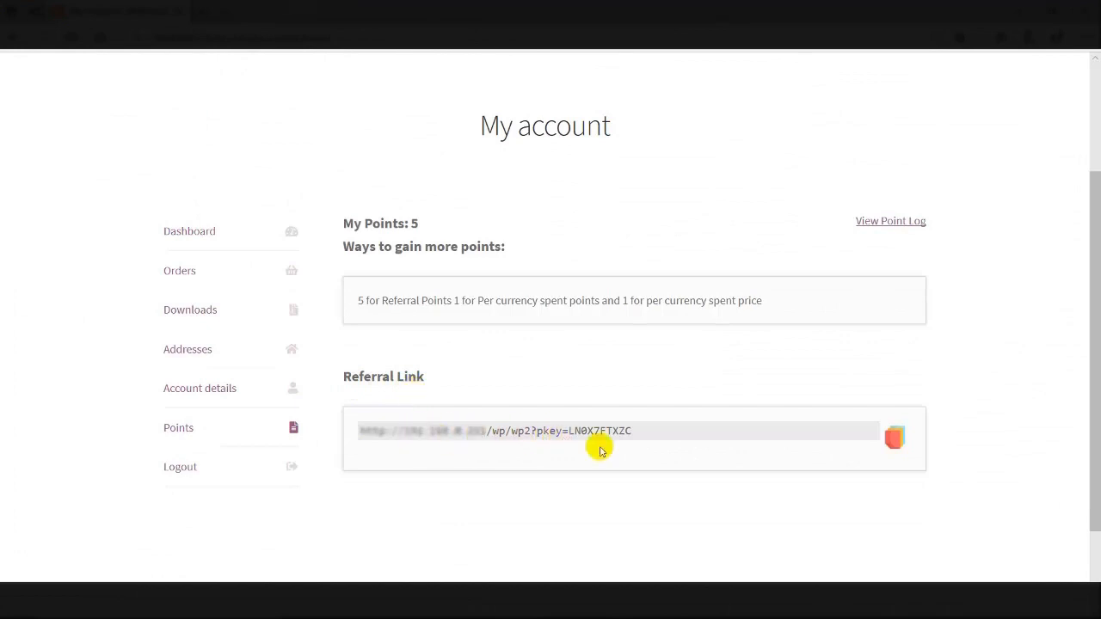
Copy the customer's referral link and load it as the page address
{"action": "left_click", "coordinate": [902, 440]}
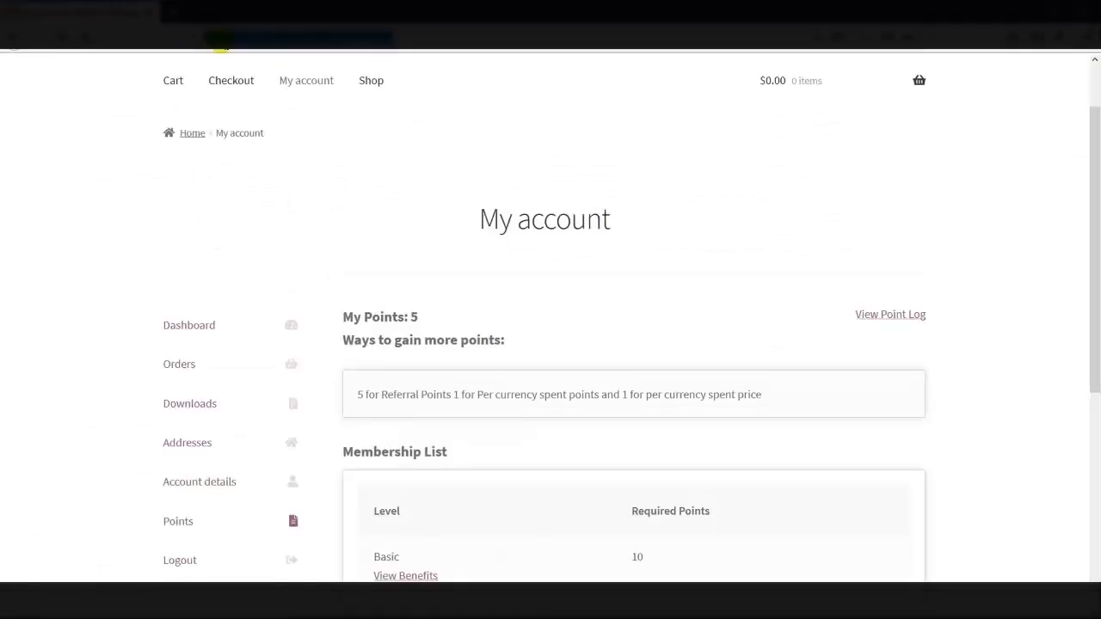
{"action": "key", "text": "ctrl+v"}
{"action": "key", "text": "Return"}
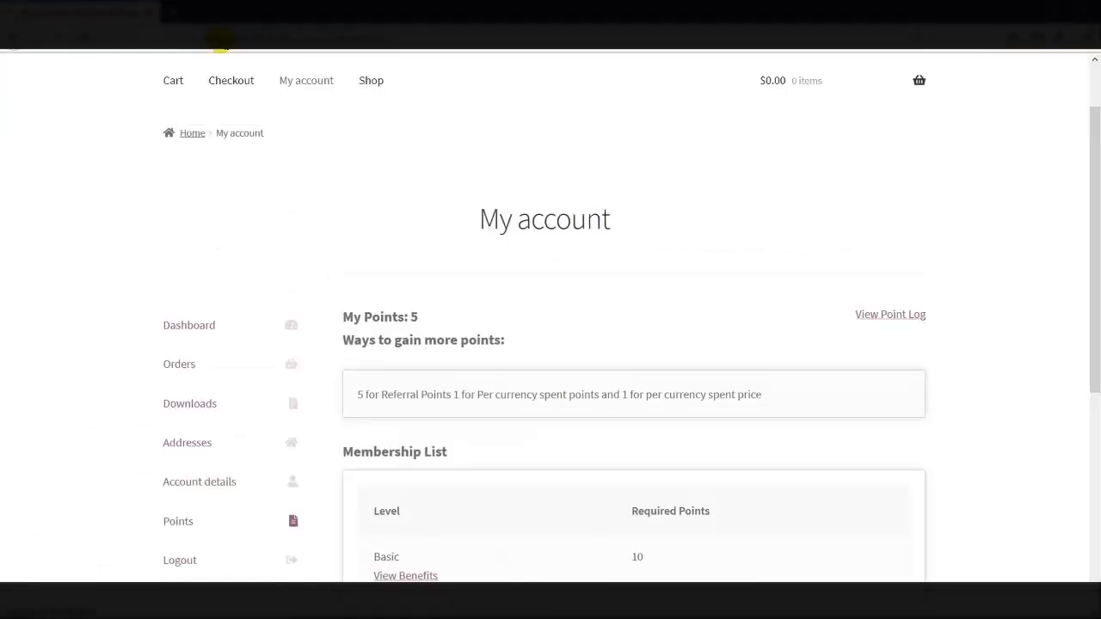
{"action": "scroll", "coordinate": [484, 433], "scroll_direction": "down", "scroll_amount": 2}
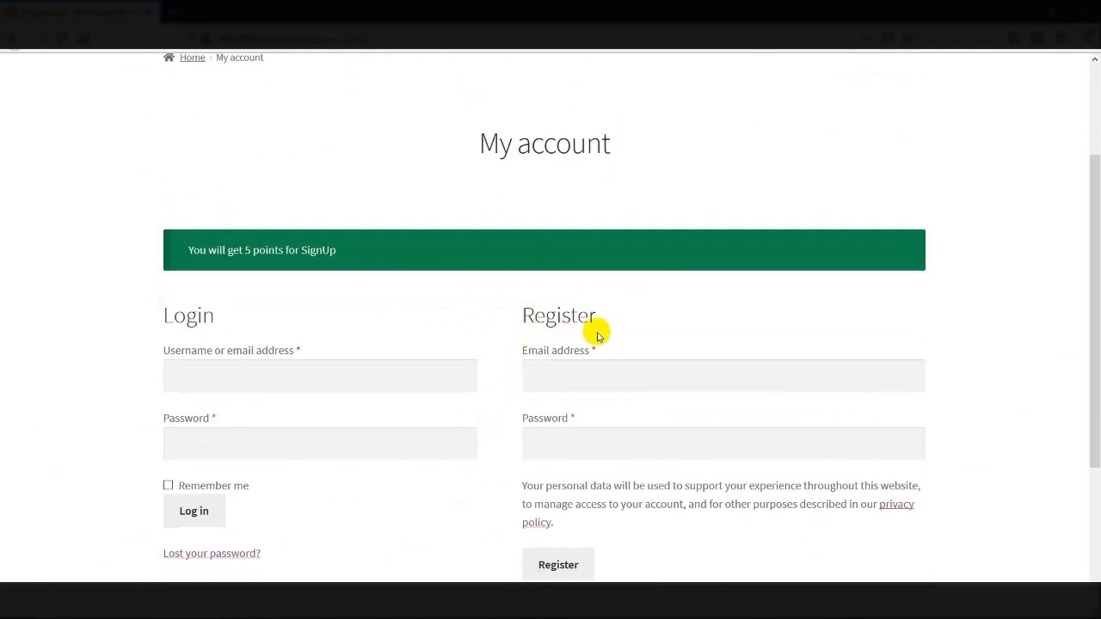
Register a referred customer with e-mail, password and remember me ticked, dismissing the save-login prompt
{"action": "scroll", "coordinate": [597, 332], "scroll_direction": "down", "scroll_amount": 2}
{"action": "left_click", "coordinate": [602, 221]}
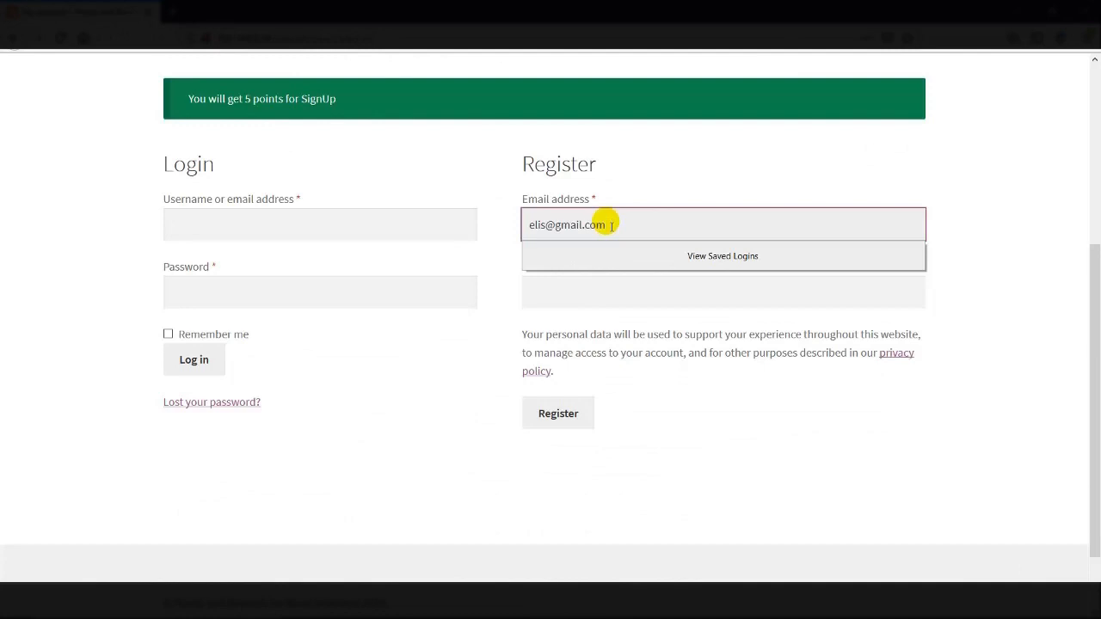
{"action": "key", "text": "ctrl+a"}
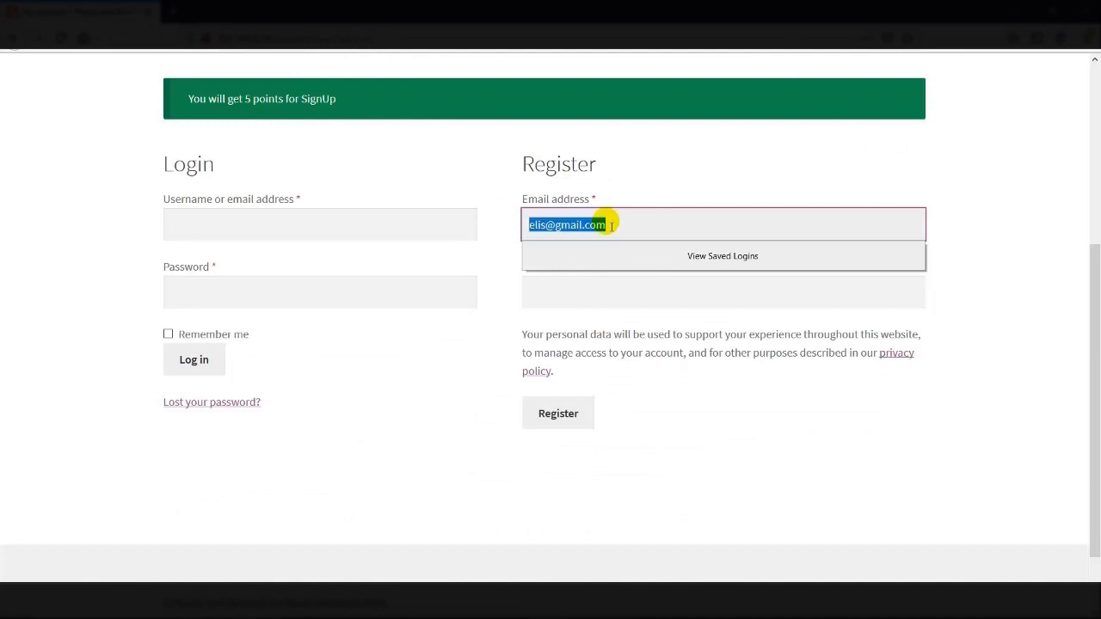
{"action": "key", "text": "ctrl+c"}
{"action": "left_click", "coordinate": [476, 343]}
{"action": "left_click", "coordinate": [537, 306]}
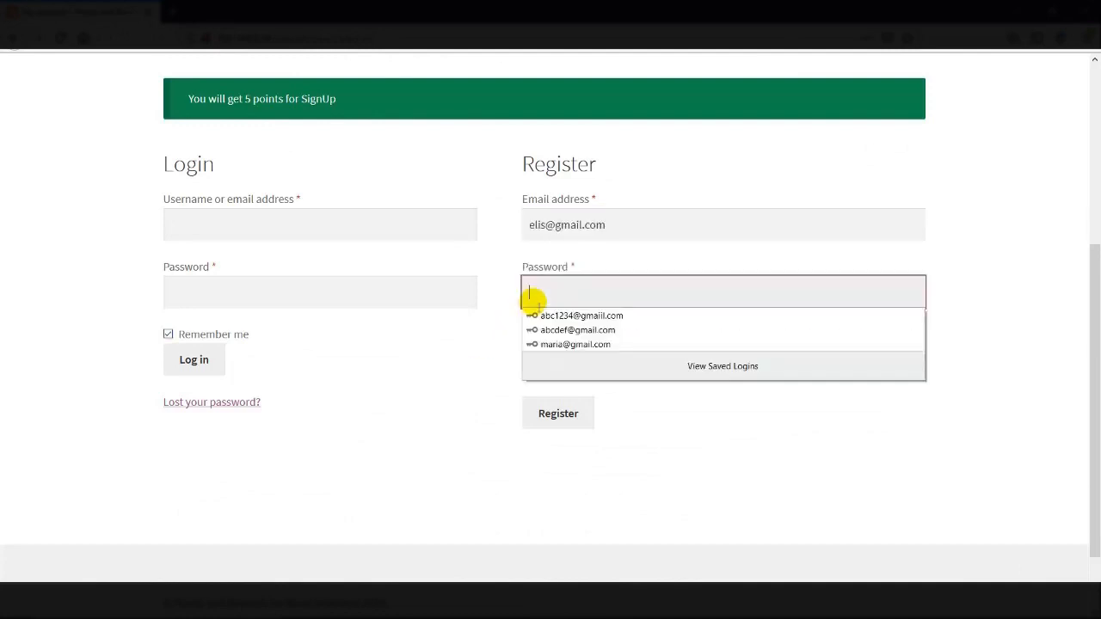
{"action": "key", "text": "ctrl+v"}
{"action": "left_click", "coordinate": [556, 440]}
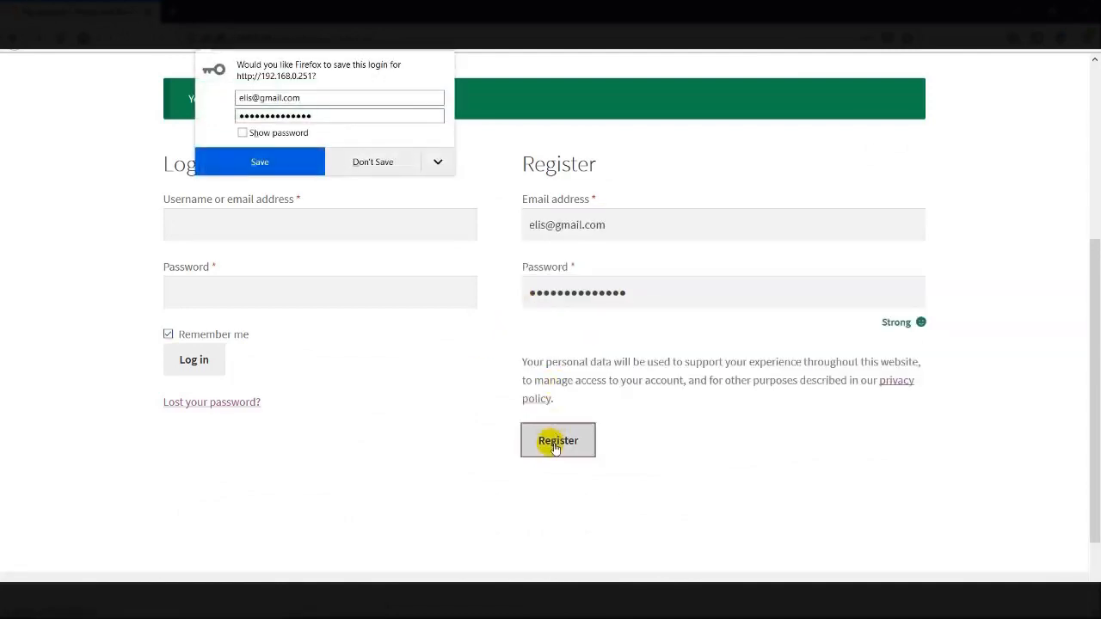
{"action": "left_click", "coordinate": [221, 156]}
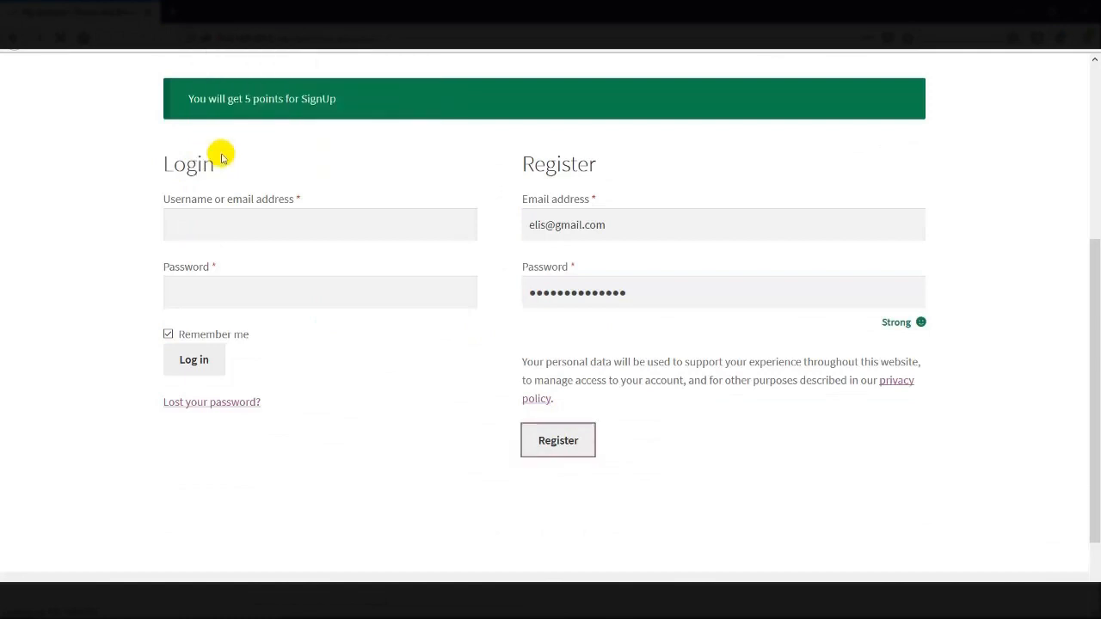
{"action": "left_click", "coordinate": [536, 425]}
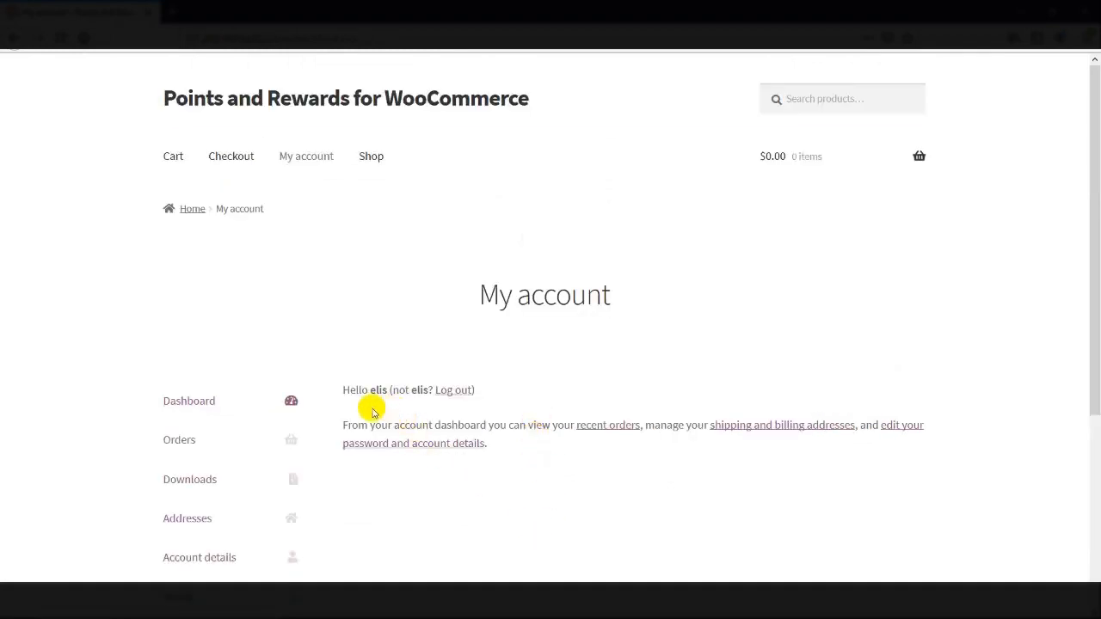
Log back in as the first customer using the saved login
{"action": "scroll", "coordinate": [375, 411], "scroll_direction": "down", "scroll_amount": 2}
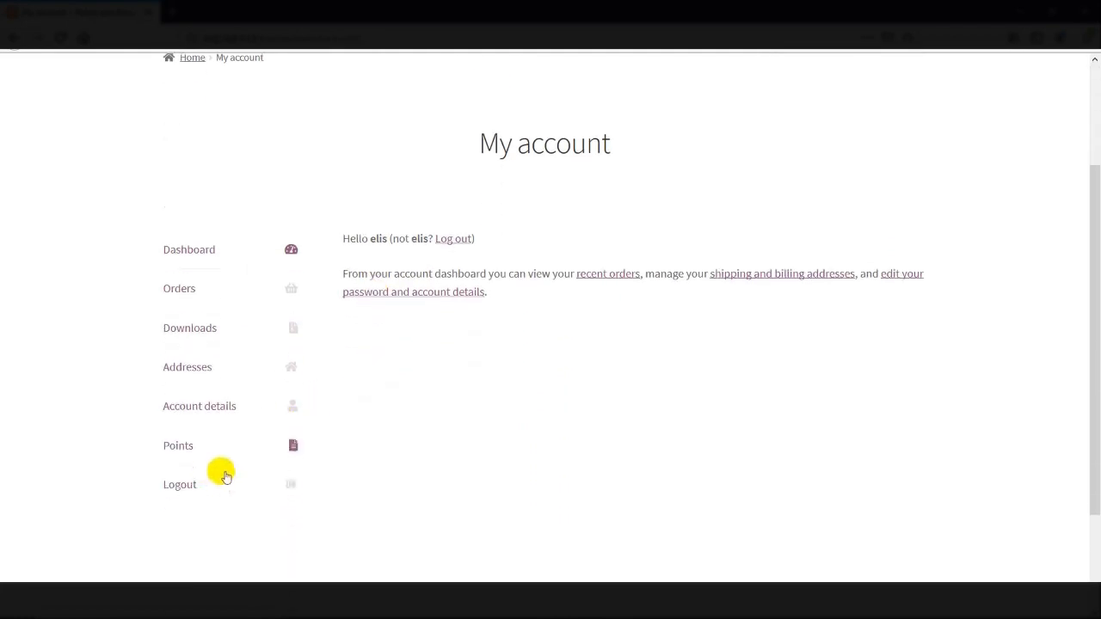
{"action": "left_click", "coordinate": [179, 444]}
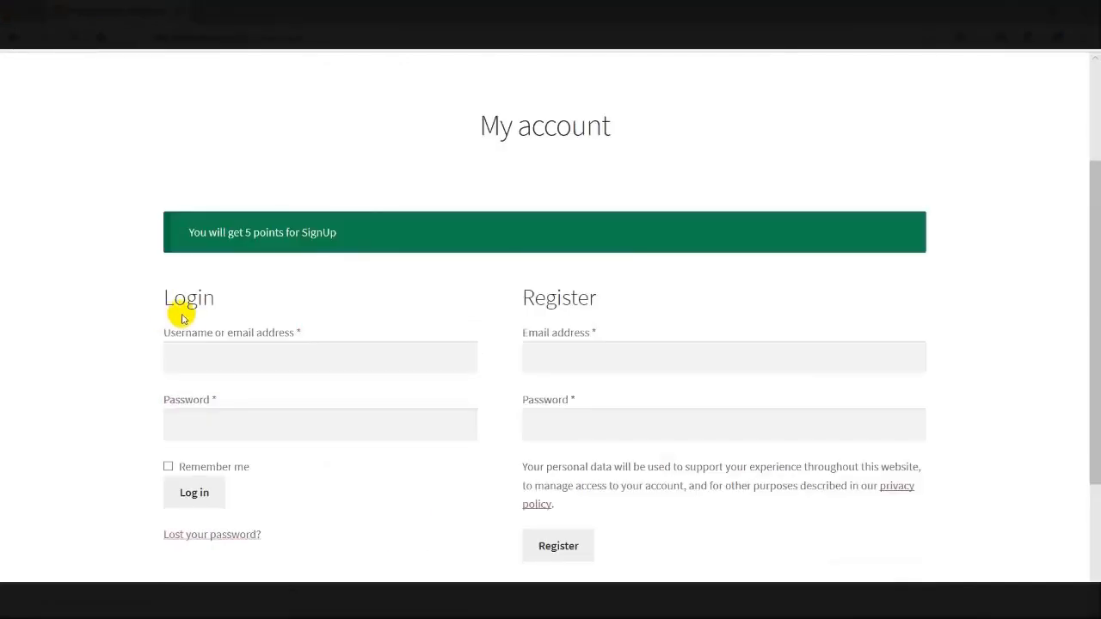
{"action": "left_click", "coordinate": [209, 357]}
{"action": "type", "text": "el"}
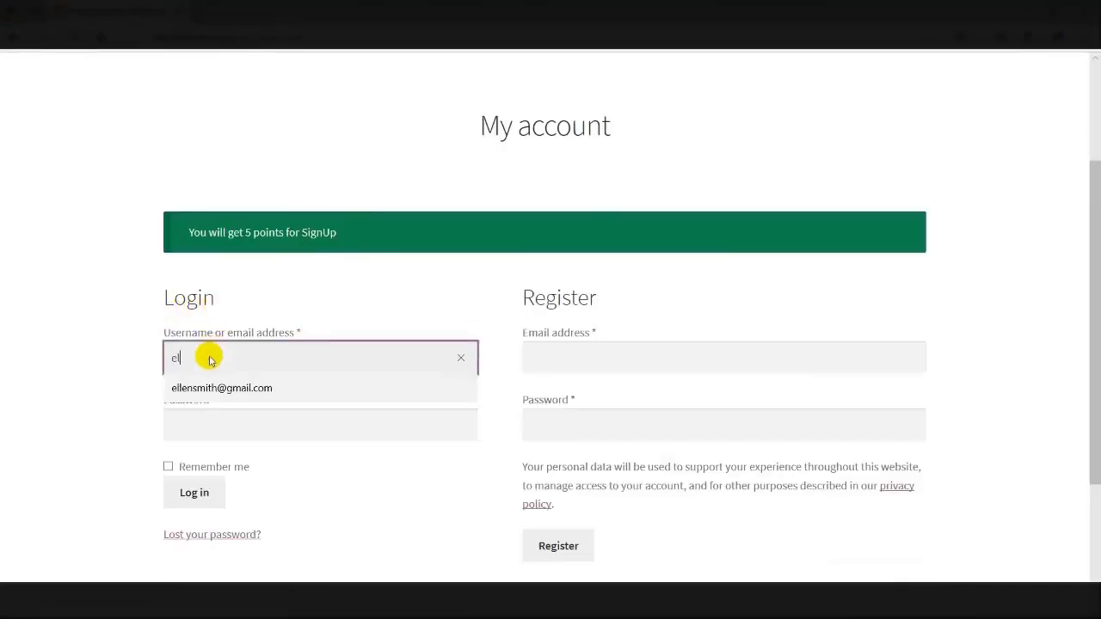
{"action": "type", "text": "le"}
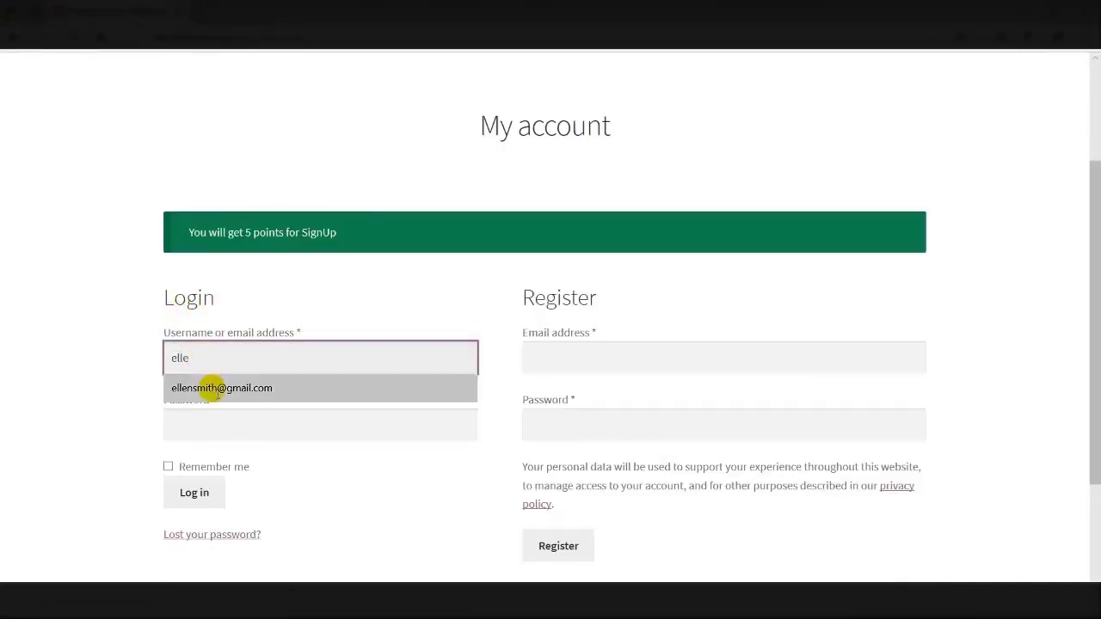
{"action": "left_click", "coordinate": [212, 388]}
{"action": "left_click", "coordinate": [189, 490]}
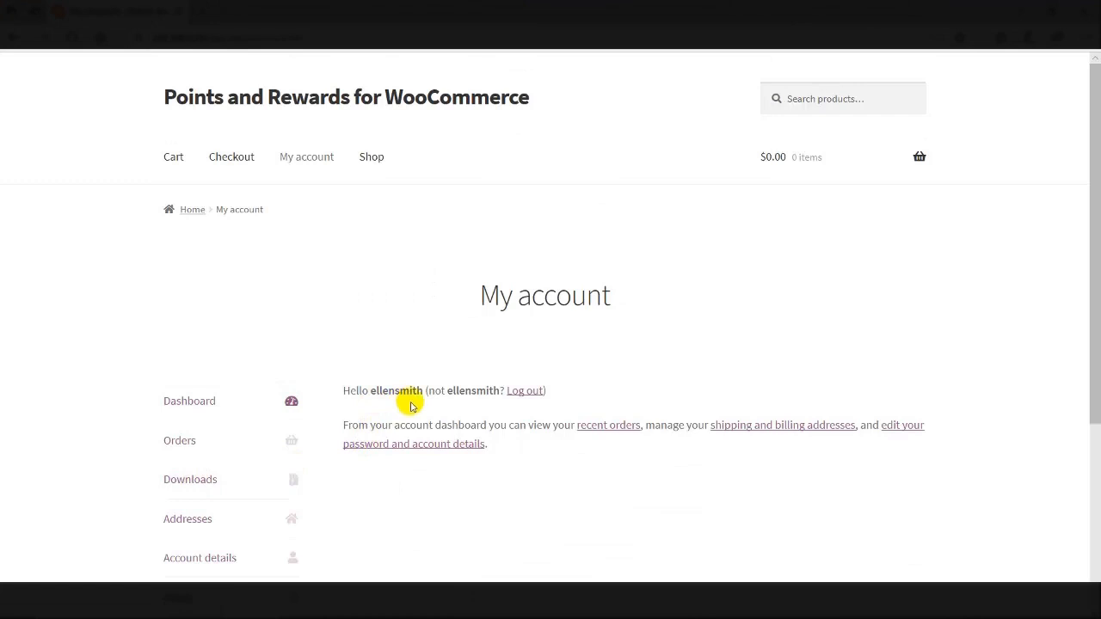
Open the customer's Points page showing 10 points and view the point log
{"action": "scroll", "coordinate": [410, 406], "scroll_direction": "down", "scroll_amount": 2}
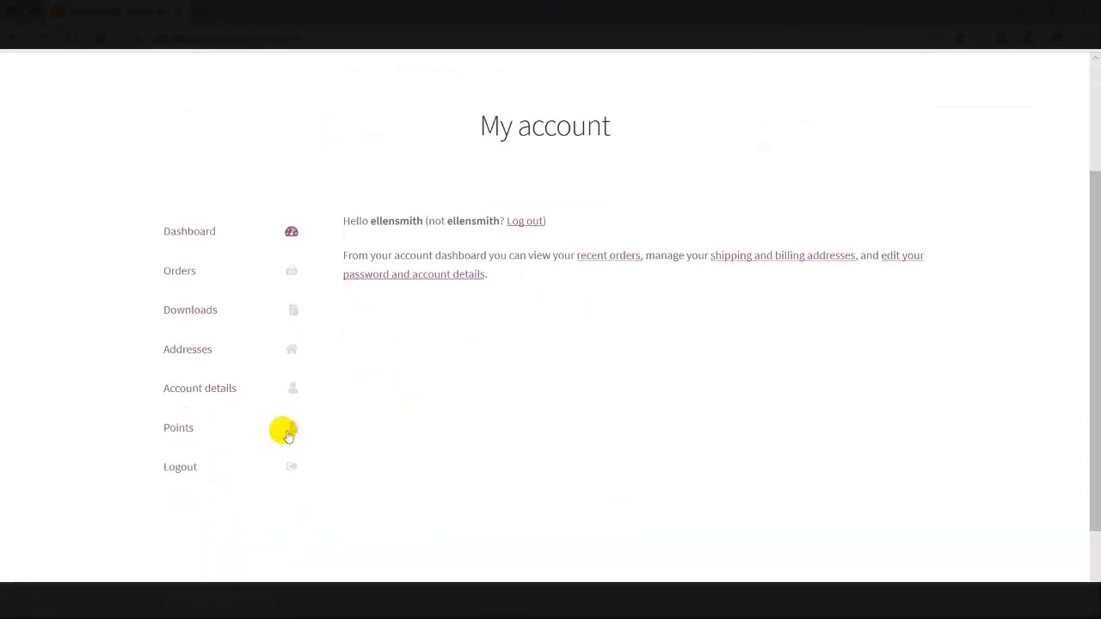
{"action": "left_click", "coordinate": [178, 435]}
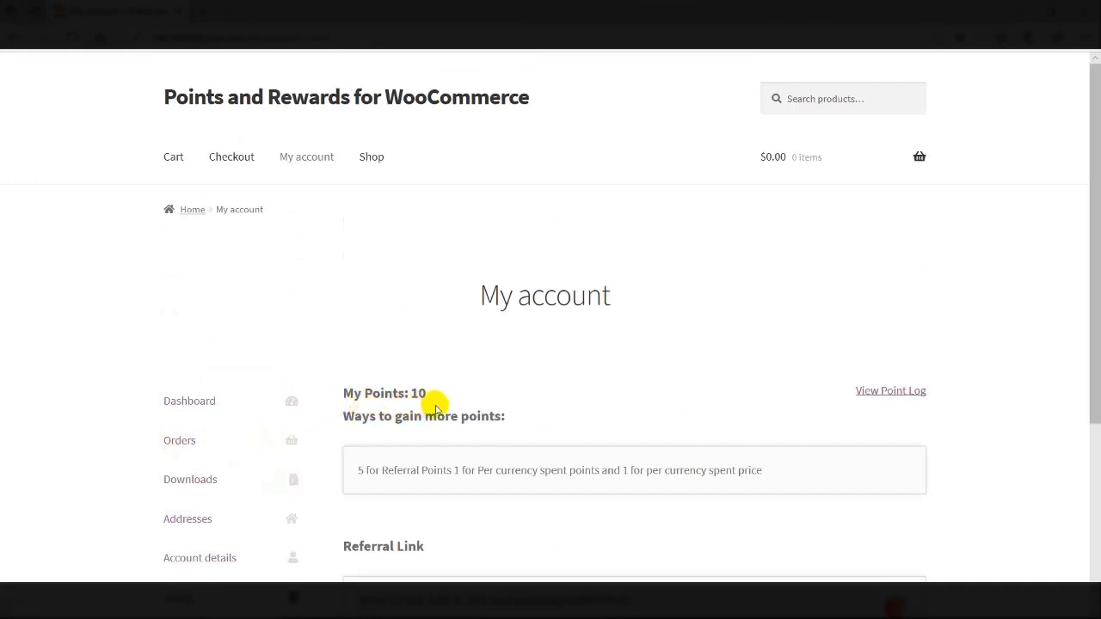
{"action": "scroll", "coordinate": [436, 405], "scroll_direction": "down", "scroll_amount": 2}
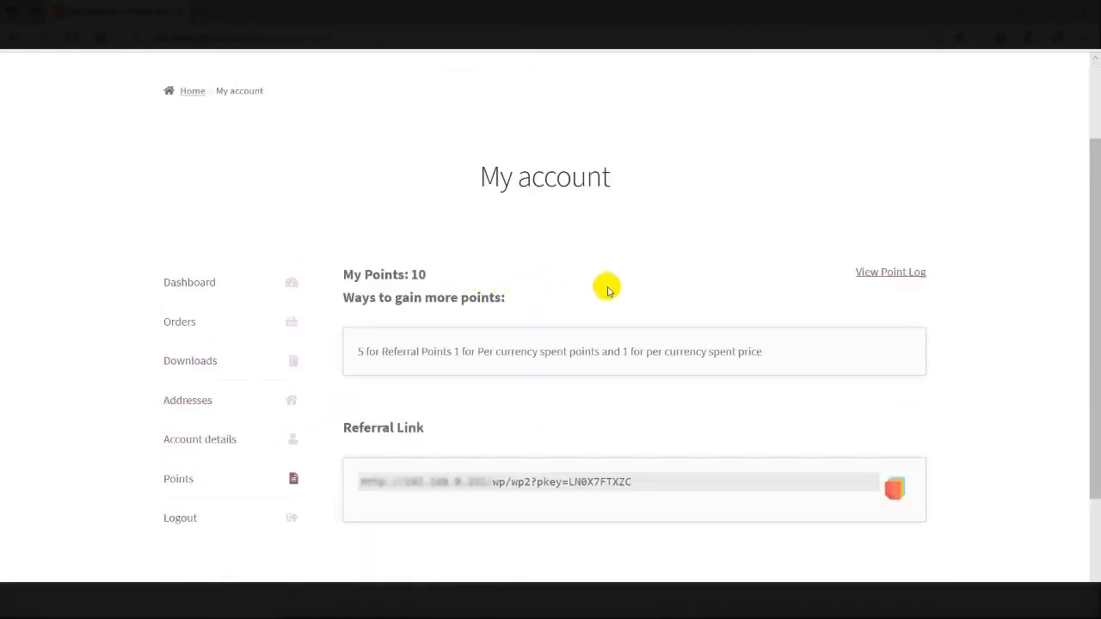
{"action": "left_click", "coordinate": [886, 273]}
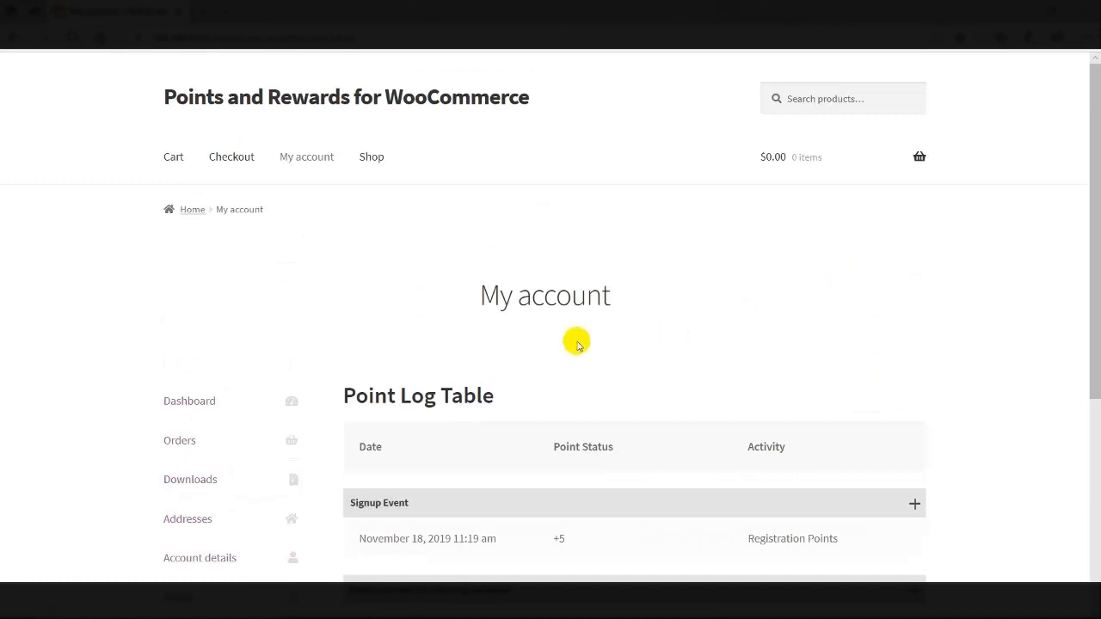
{"action": "scroll", "coordinate": [500, 328], "scroll_direction": "down", "scroll_amount": 1}
{"action": "scroll", "coordinate": [500, 327], "scroll_direction": "down", "scroll_amount": 3}
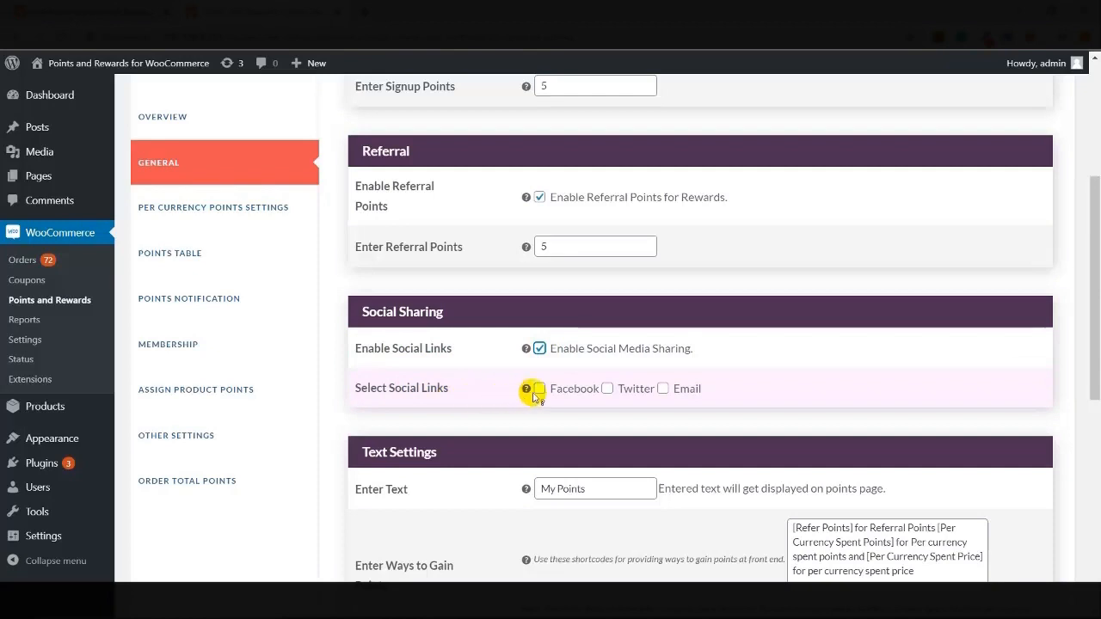
Adjust the Facebook, Twitter and Email sharing checkboxes, leaving Facebook off, and save
{"action": "left_click", "coordinate": [538, 391]}
{"action": "left_click", "coordinate": [607, 390]}
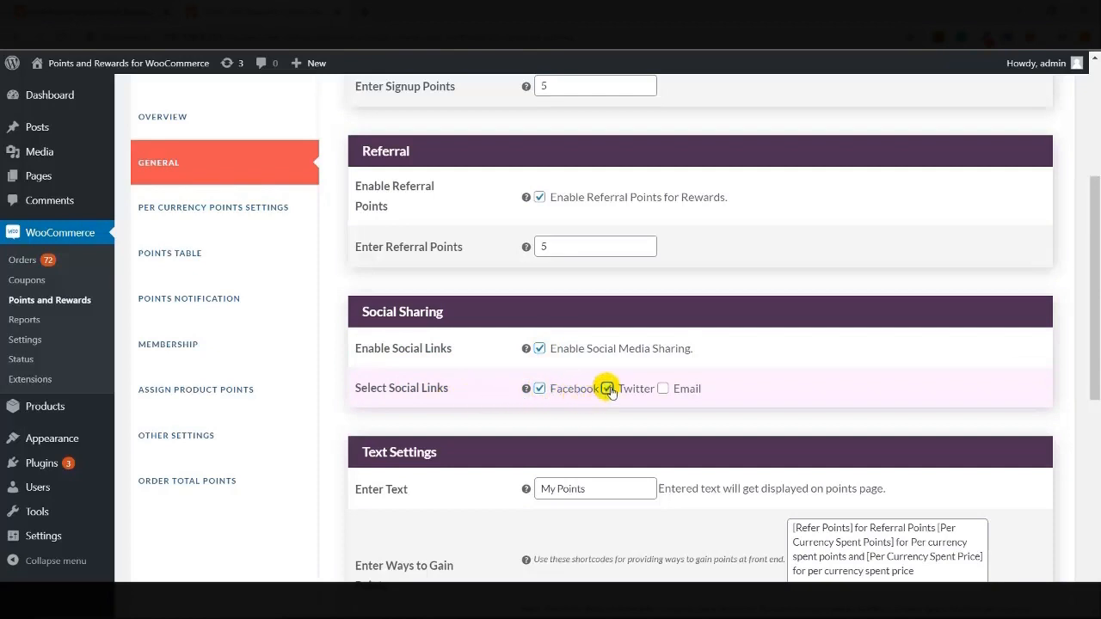
{"action": "left_click", "coordinate": [662, 389]}
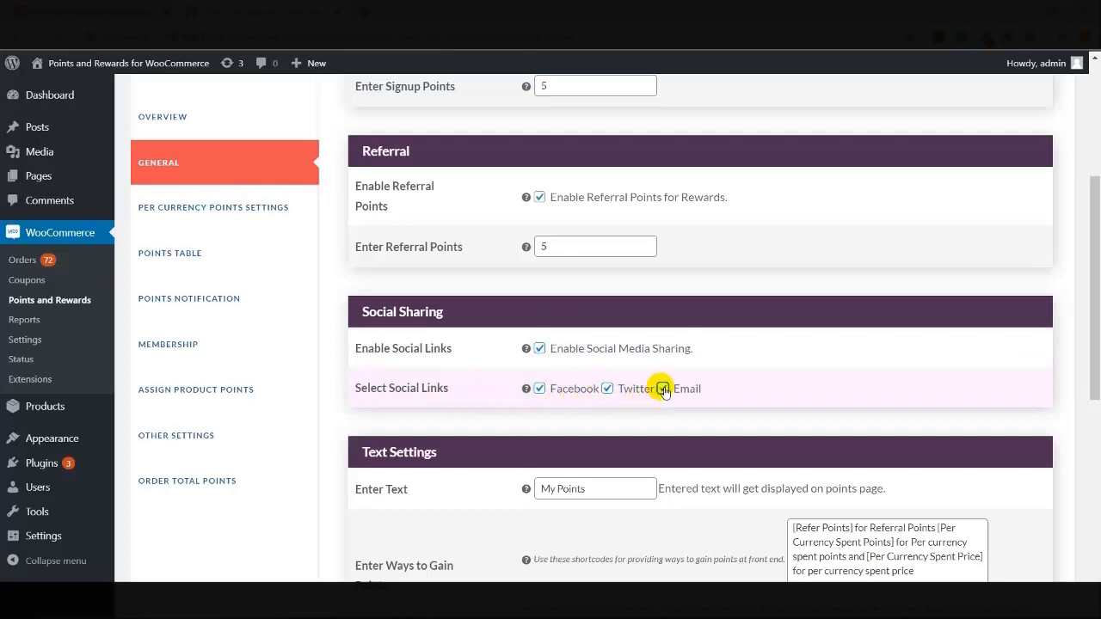
{"action": "left_click", "coordinate": [540, 389]}
{"action": "left_click", "coordinate": [607, 390]}
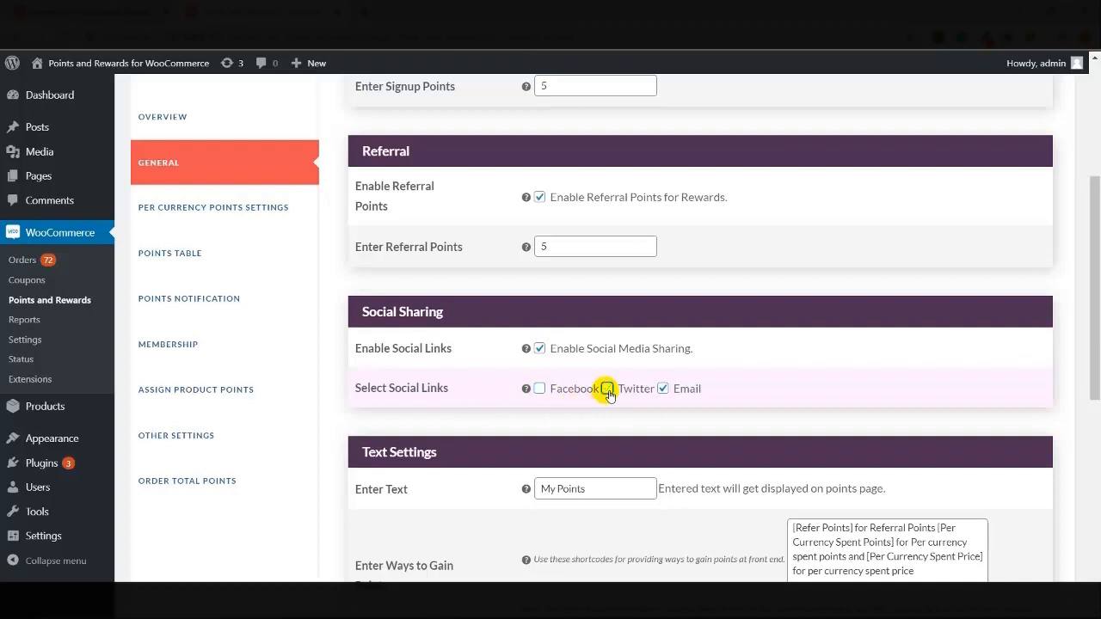
{"action": "scroll", "coordinate": [608, 391], "scroll_direction": "down", "scroll_amount": 5}
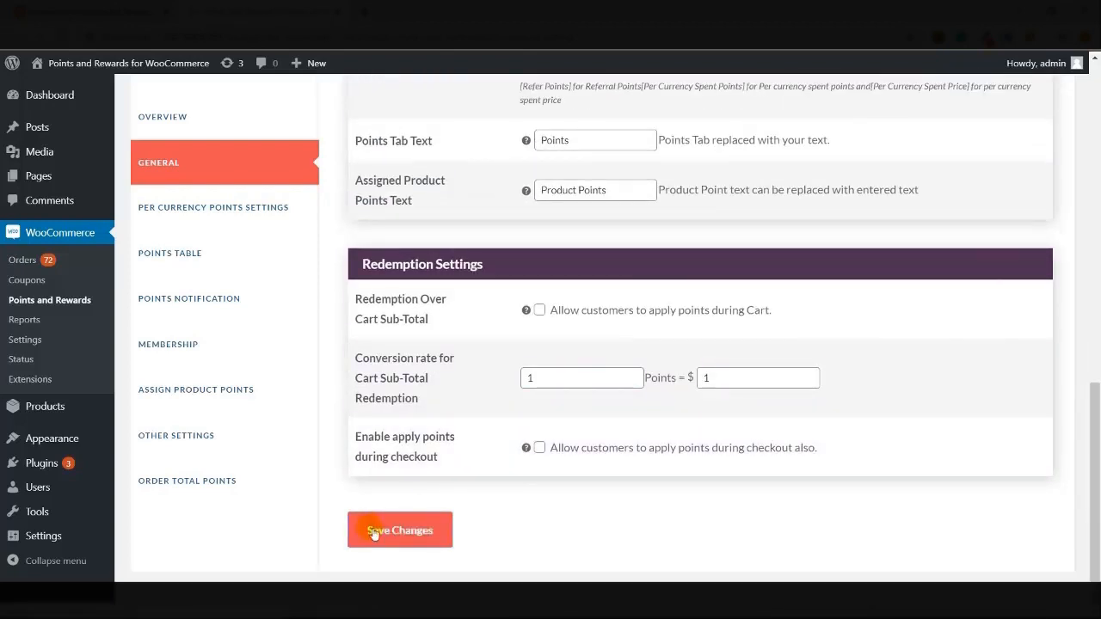
{"action": "left_click", "coordinate": [373, 532]}
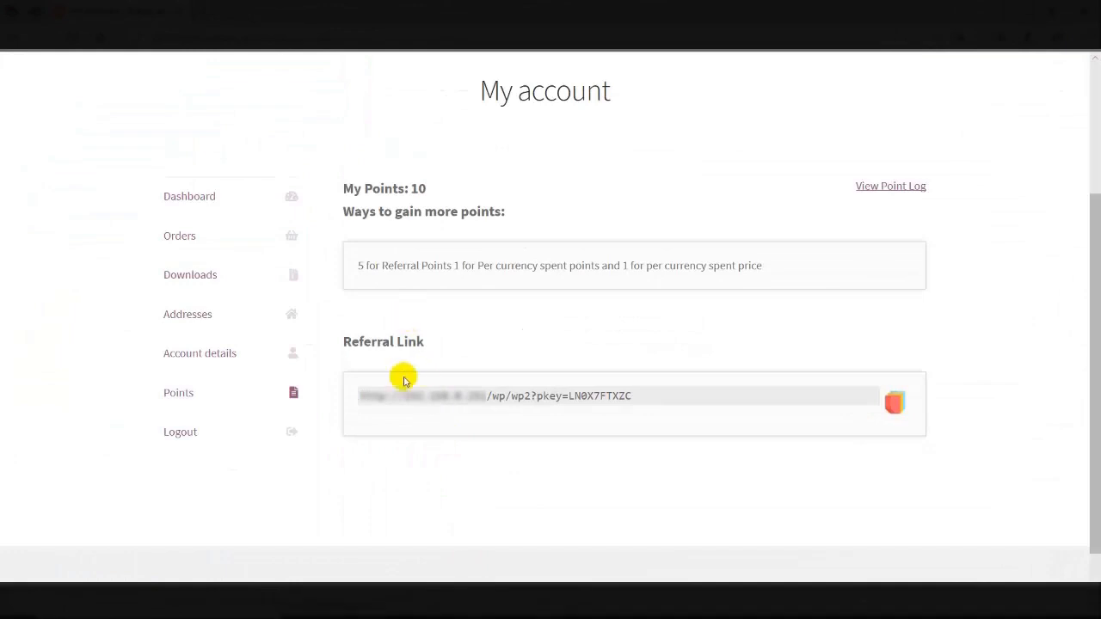
Reload the customer's Points page to reflect the new sharing settings
{"action": "left_click", "coordinate": [362, 32]}
{"action": "key", "text": "Return"}
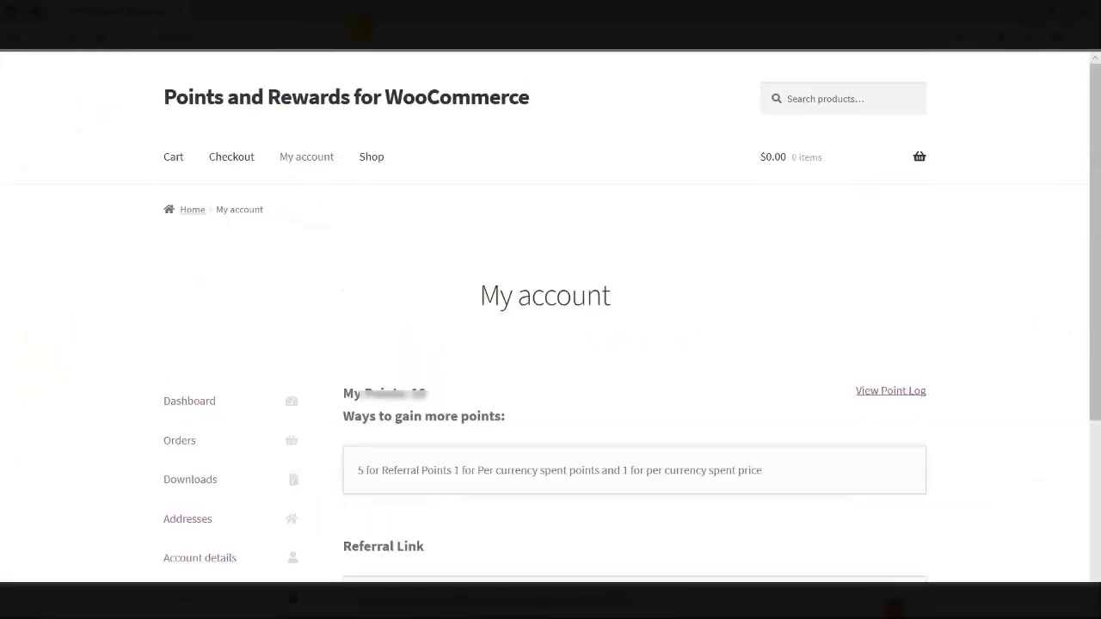
{"action": "scroll", "coordinate": [327, 364], "scroll_direction": "down", "scroll_amount": 3}
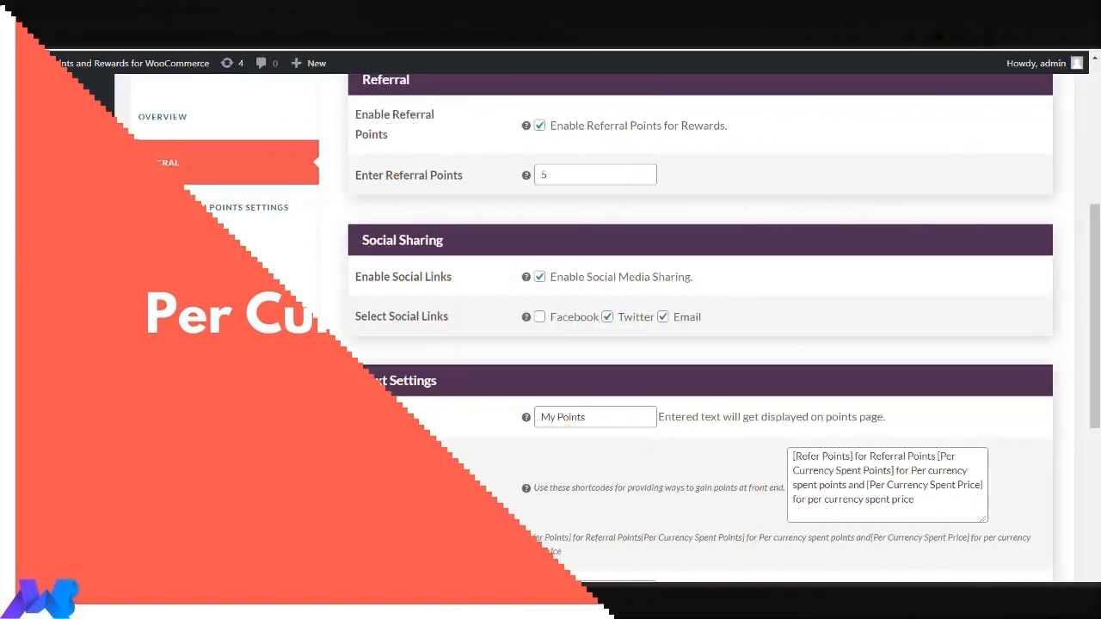
Set the Per Currency Points conversion to 1 point = $1 and save
{"action": "left_click", "coordinate": [242, 210]}
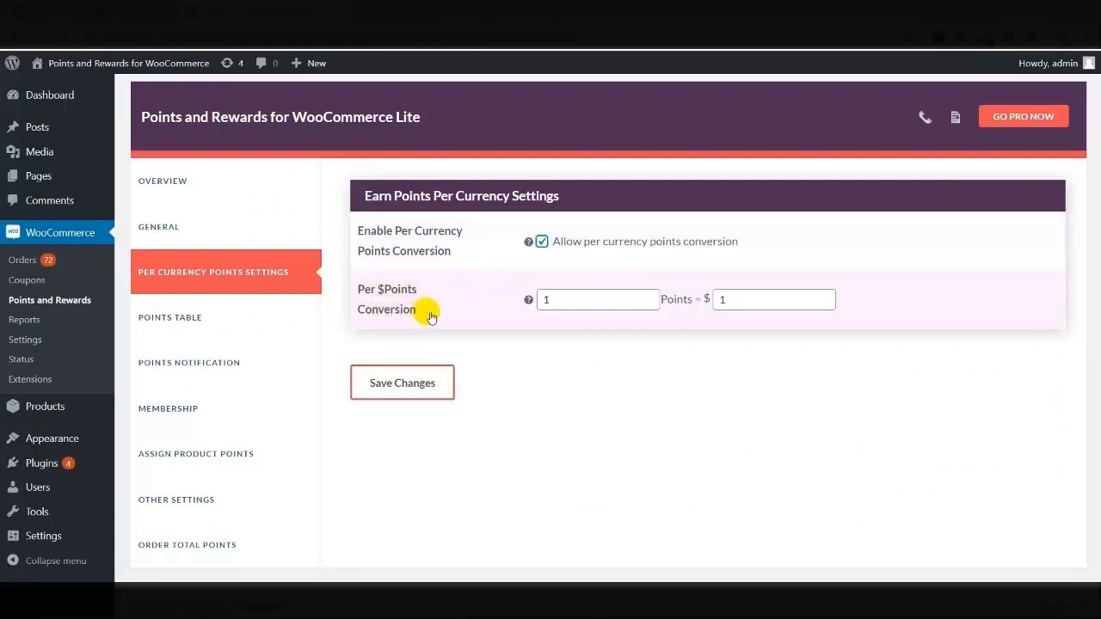
{"action": "left_click", "coordinate": [555, 300]}
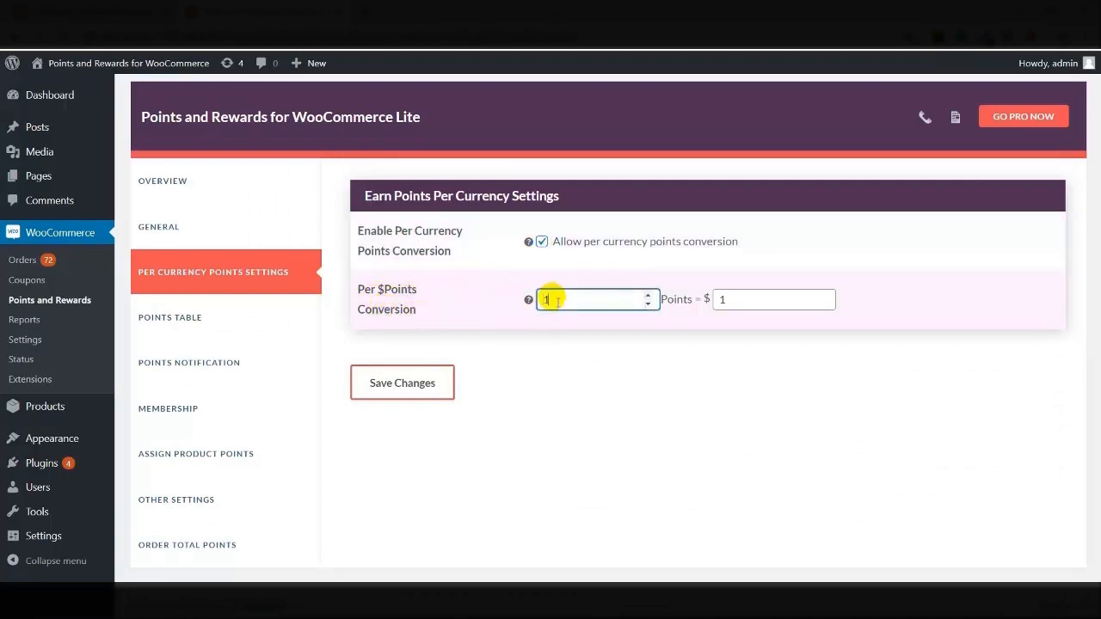
{"action": "left_click", "coordinate": [725, 302]}
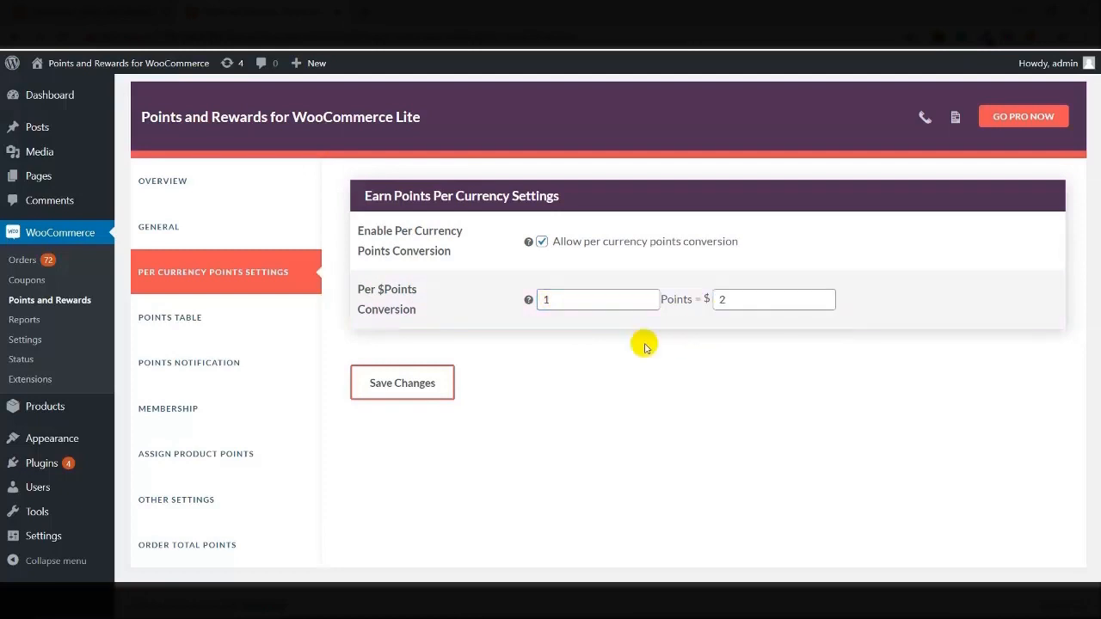
{"action": "left_click", "coordinate": [722, 302]}
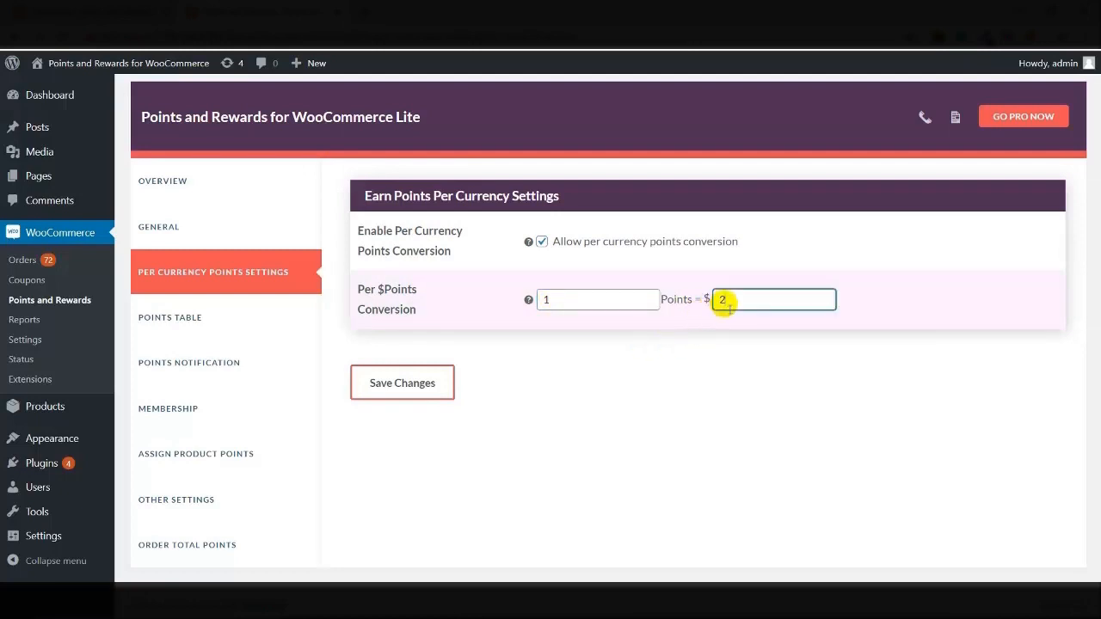
{"action": "key", "text": "BackSpace"}
{"action": "type", "text": "1"}
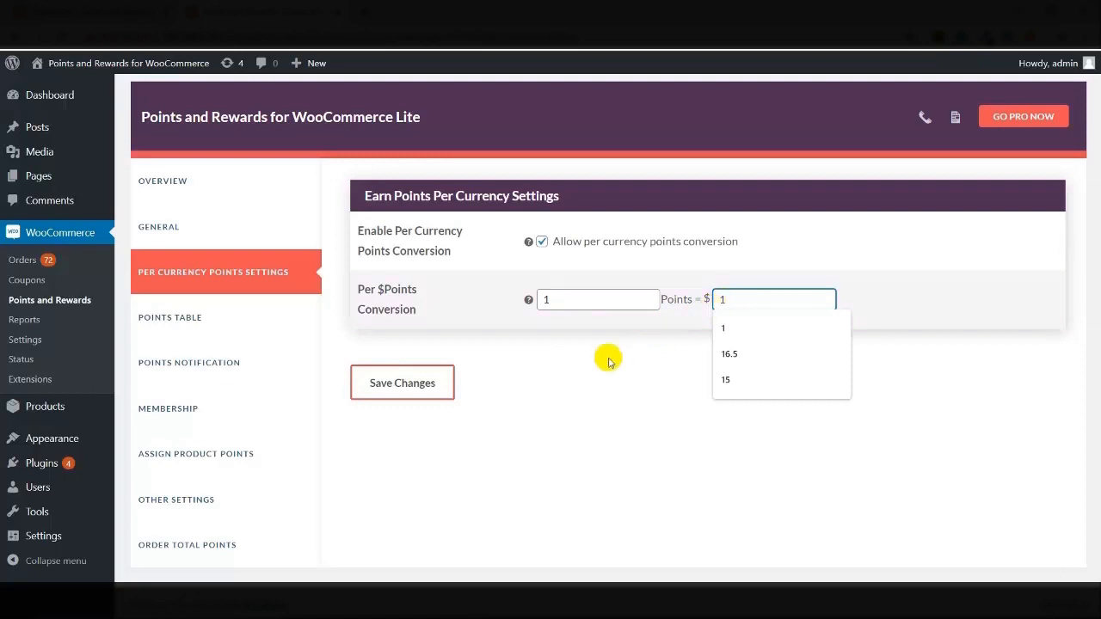
{"action": "left_click", "coordinate": [397, 383]}
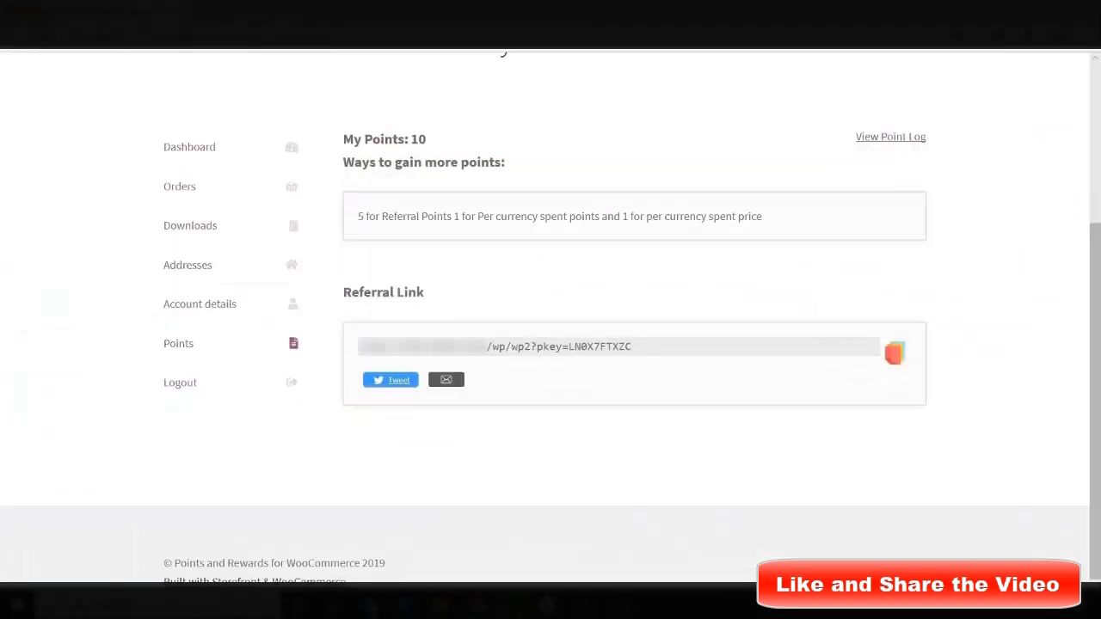
Go to the Shop page and add the $15.00 Album to the cart
{"action": "scroll", "coordinate": [447, 465], "scroll_direction": "up", "scroll_amount": 3}
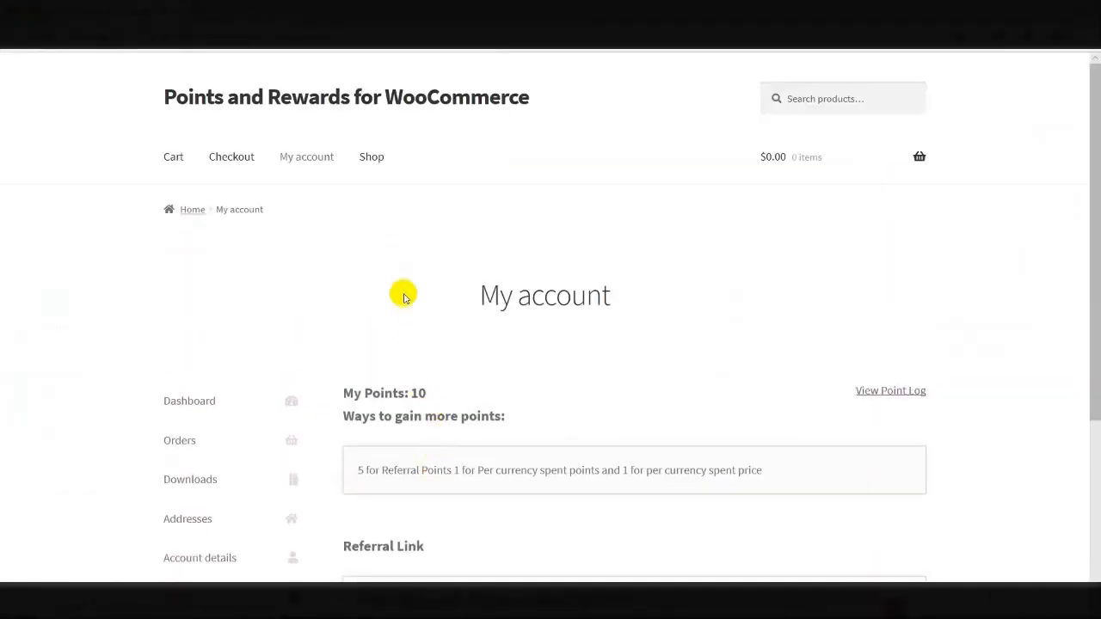
{"action": "left_click", "coordinate": [371, 157]}
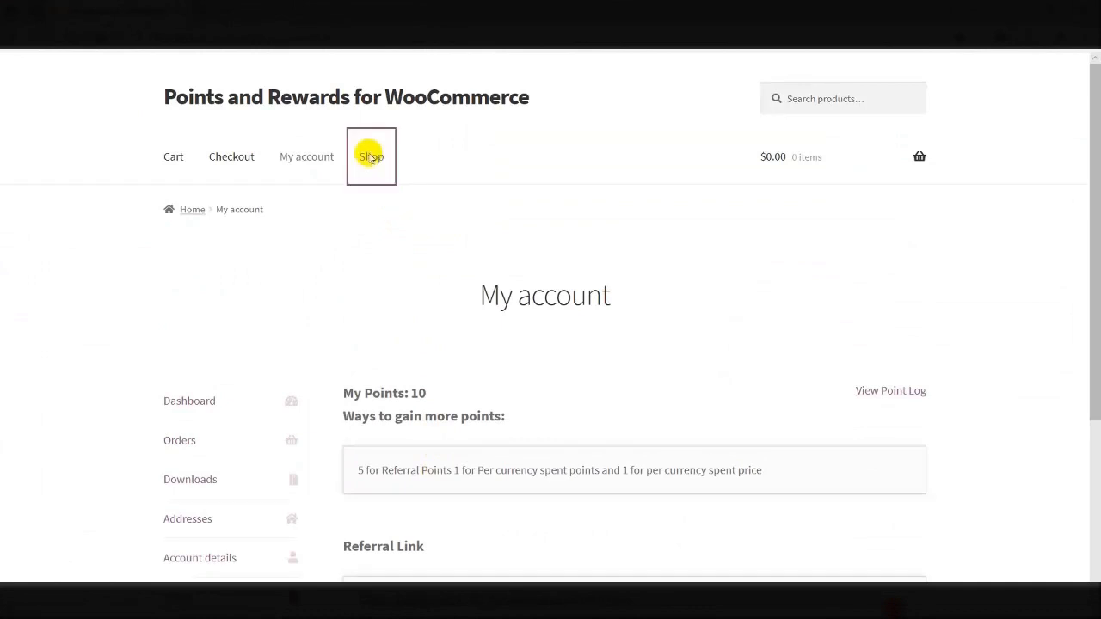
{"action": "scroll", "coordinate": [369, 152], "scroll_direction": "down", "scroll_amount": 4}
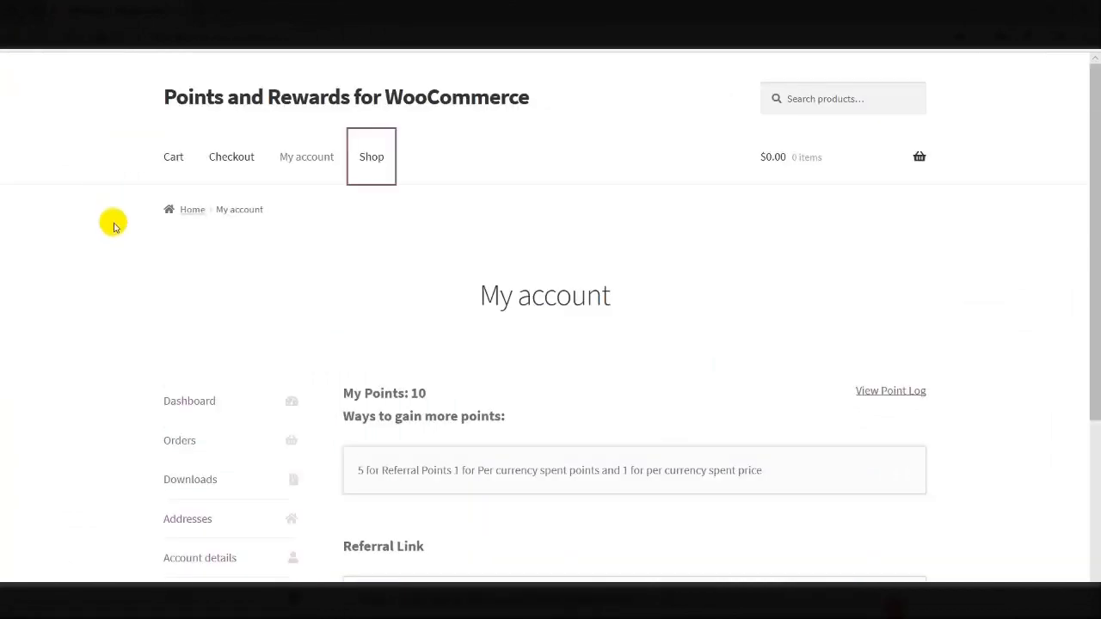
{"action": "scroll", "coordinate": [112, 222], "scroll_direction": "down", "scroll_amount": 1}
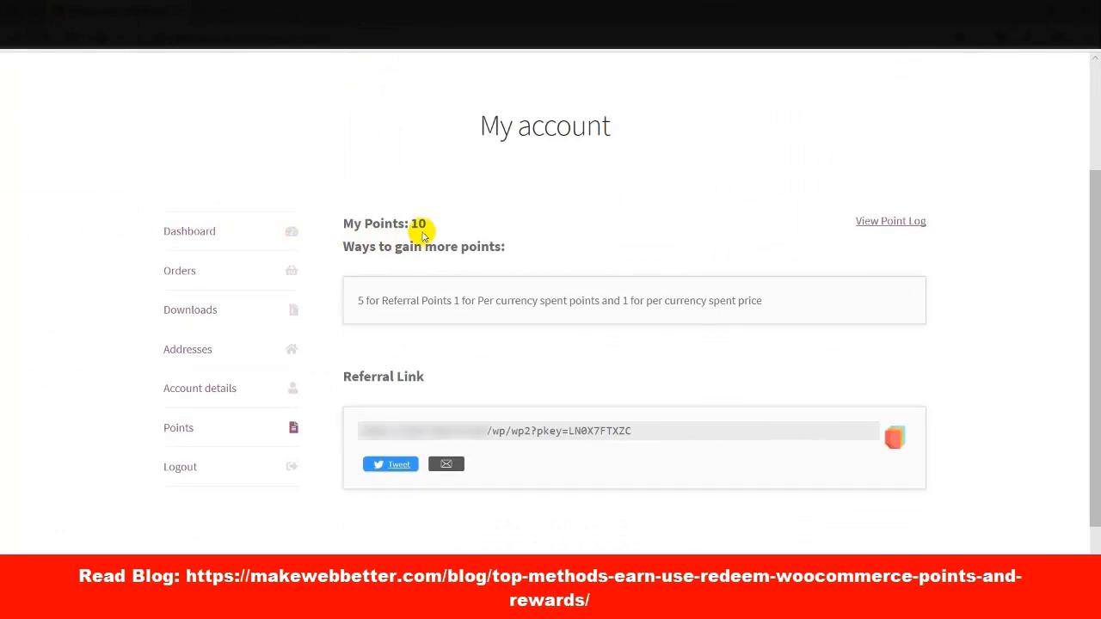
{"action": "scroll", "coordinate": [422, 235], "scroll_direction": "up", "scroll_amount": 2}
{"action": "left_click", "coordinate": [382, 174]}
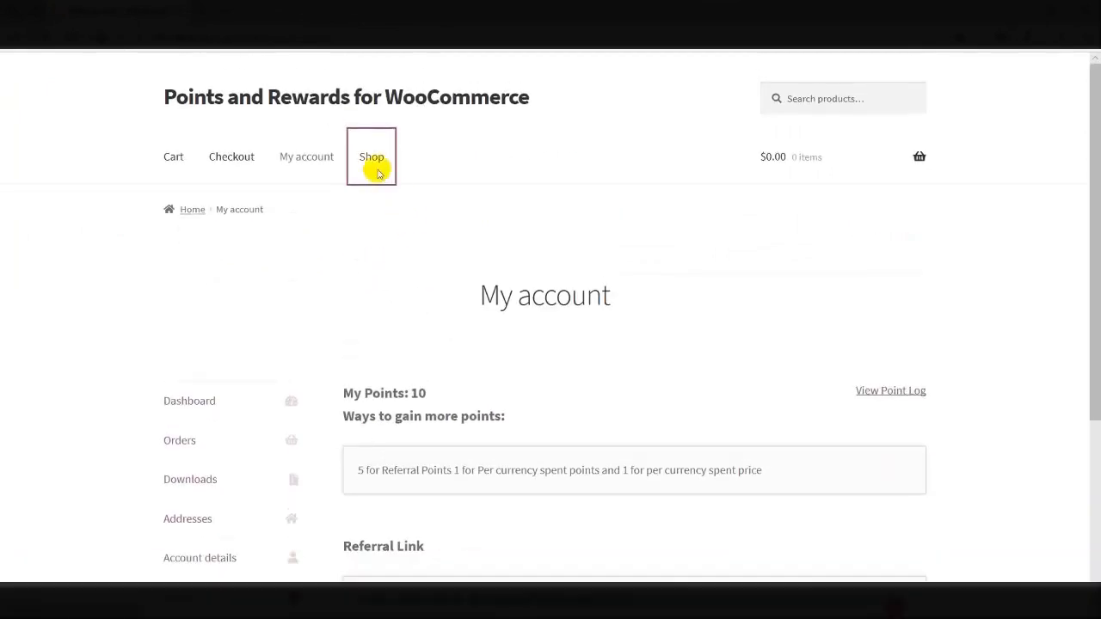
{"action": "scroll", "coordinate": [382, 174], "scroll_direction": "down", "scroll_amount": 3}
{"action": "scroll", "coordinate": [378, 171], "scroll_direction": "down", "scroll_amount": 2}
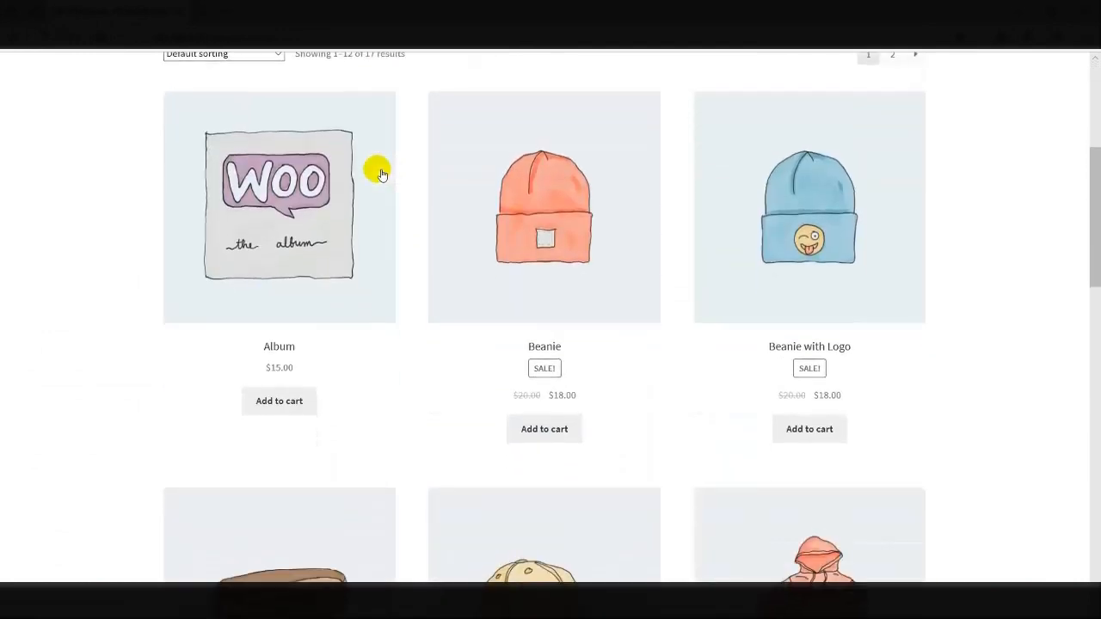
{"action": "left_click", "coordinate": [269, 318]}
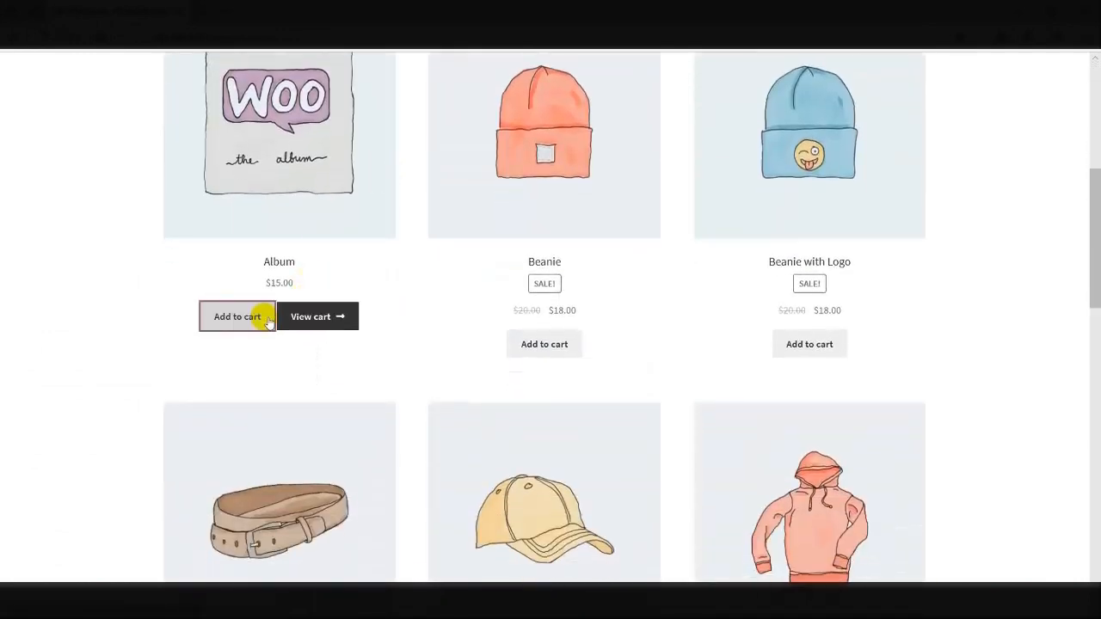
Check out the Album cart, place the $16.50 order, then return to My account
{"action": "left_click", "coordinate": [301, 316]}
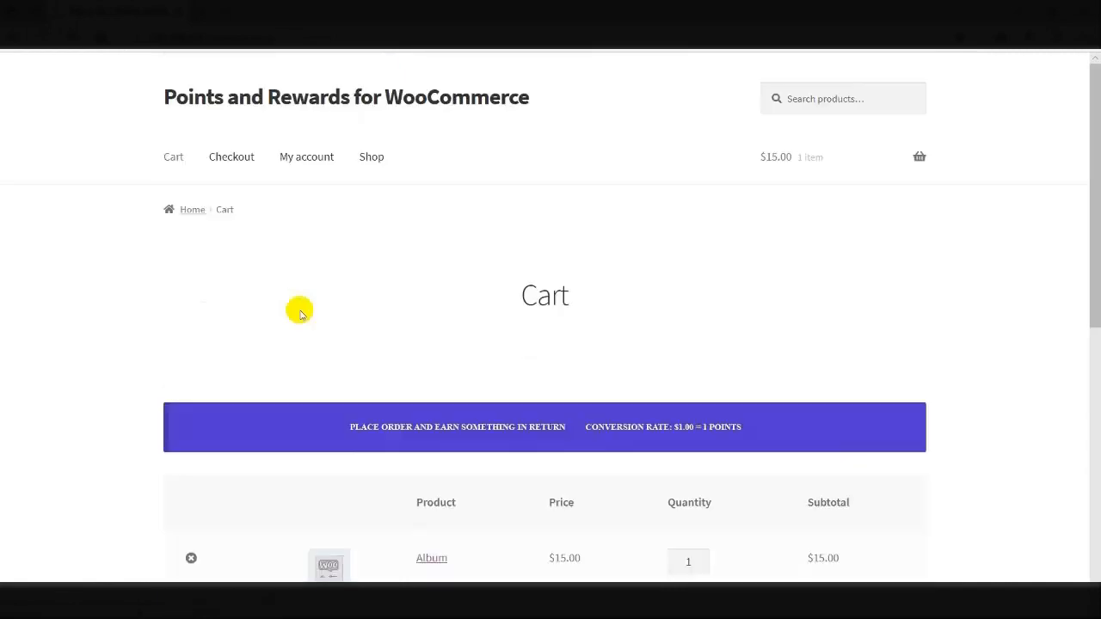
{"action": "scroll", "coordinate": [301, 314], "scroll_direction": "down", "scroll_amount": 3}
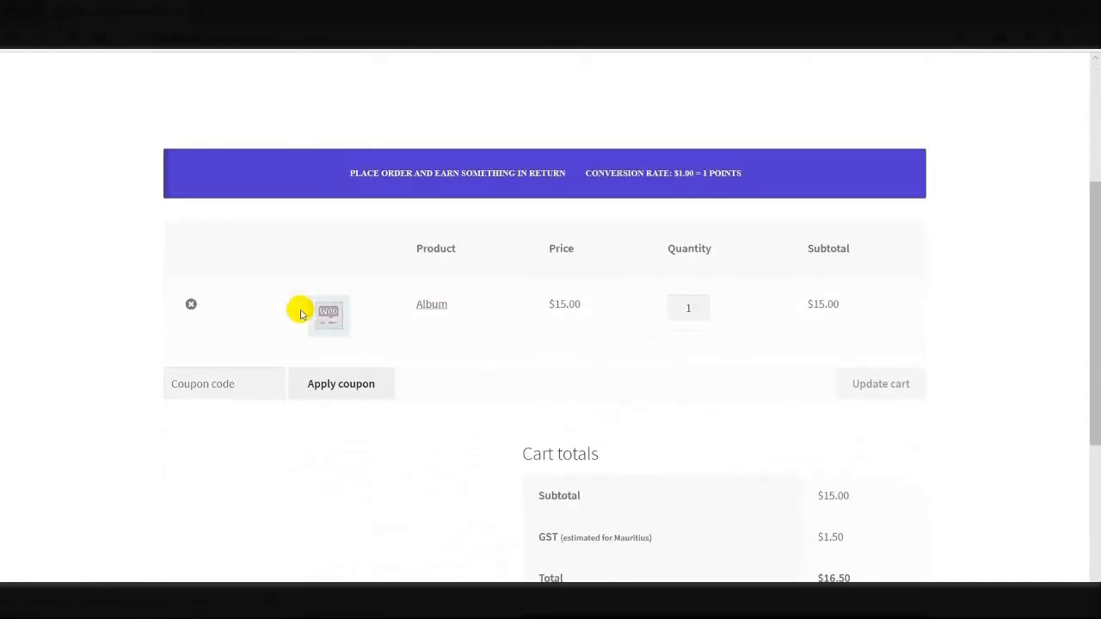
{"action": "scroll", "coordinate": [301, 314], "scroll_direction": "down", "scroll_amount": 3}
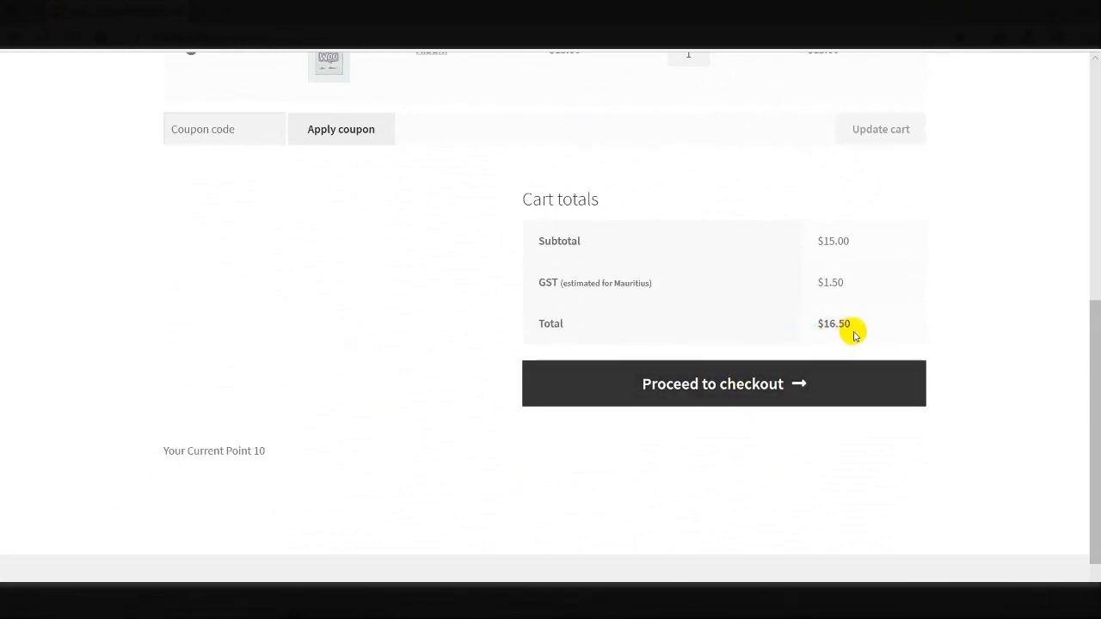
{"action": "left_click", "coordinate": [723, 387]}
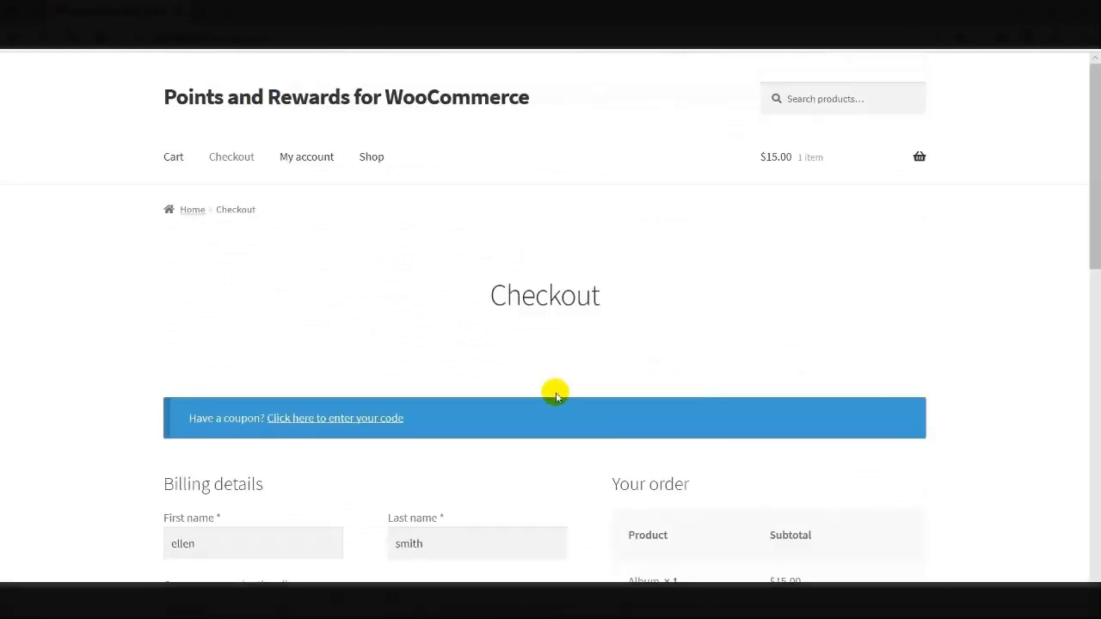
{"action": "scroll", "coordinate": [551, 393], "scroll_direction": "down", "scroll_amount": 5}
{"action": "scroll", "coordinate": [540, 396], "scroll_direction": "down", "scroll_amount": 5}
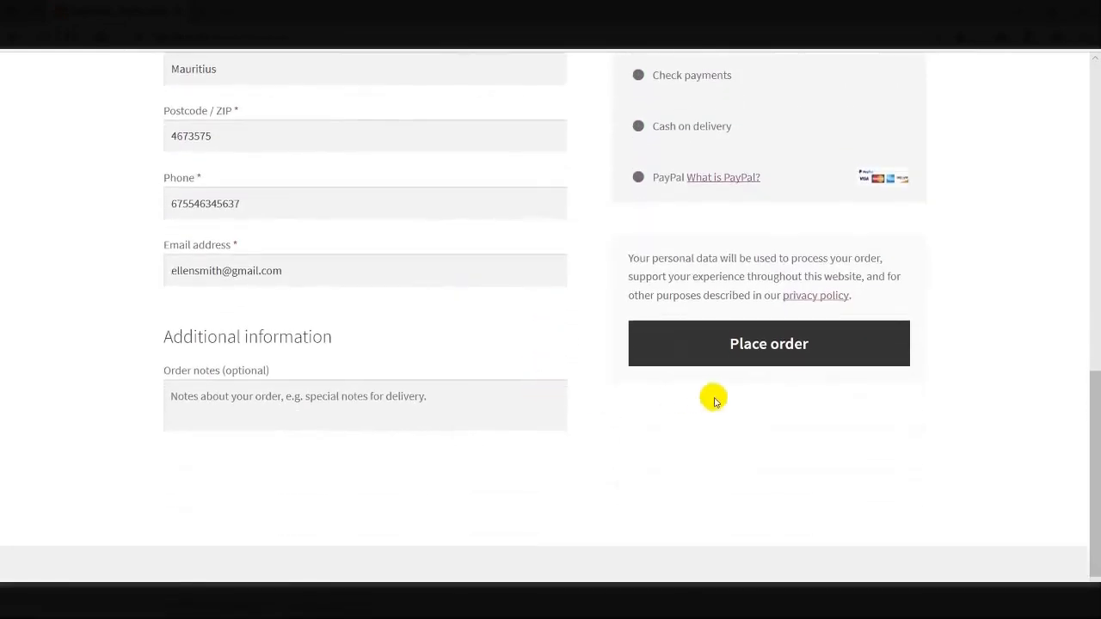
{"action": "left_click", "coordinate": [737, 344]}
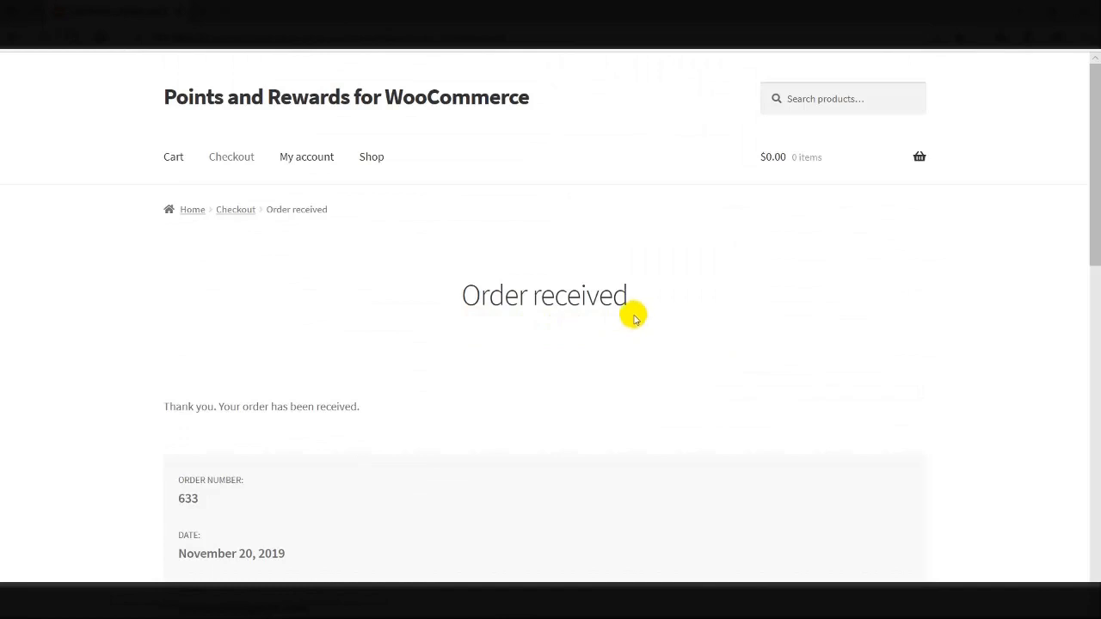
{"action": "left_click", "coordinate": [314, 160]}
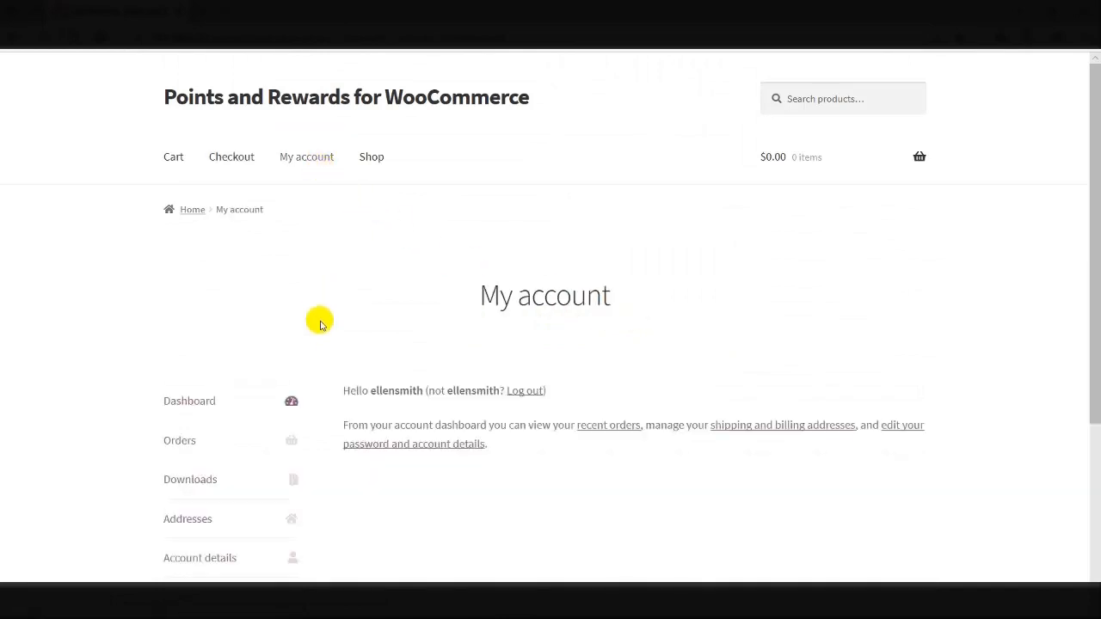
View the customer's Points page showing a balance of 10 points
{"action": "scroll", "coordinate": [319, 346], "scroll_direction": "down", "scroll_amount": 3}
{"action": "left_click", "coordinate": [170, 344]}
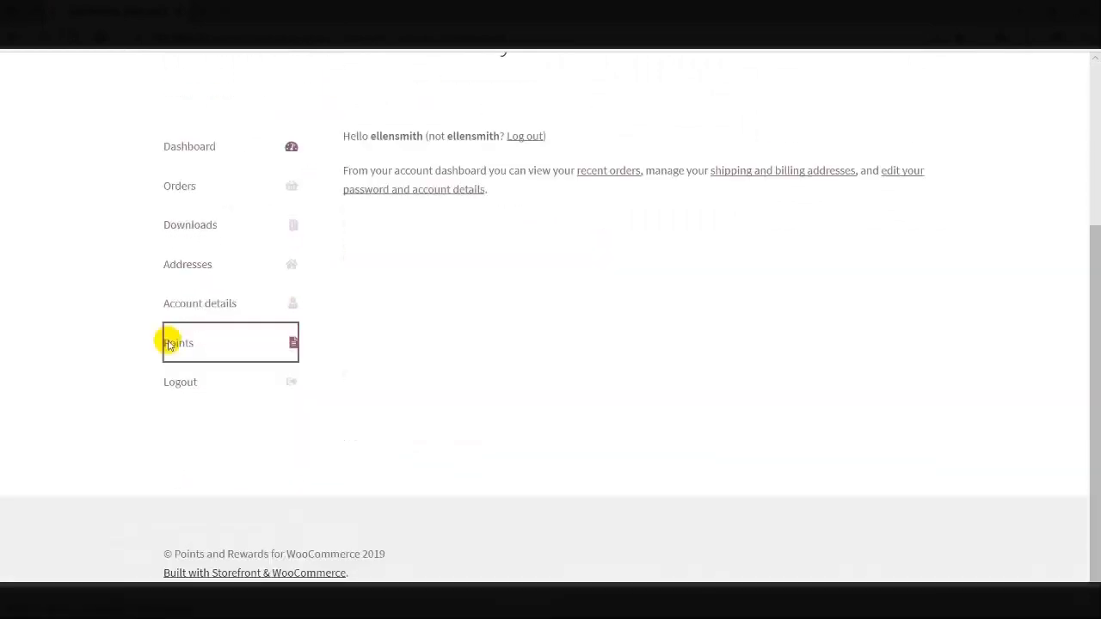
{"action": "scroll", "coordinate": [168, 344], "scroll_direction": "down", "scroll_amount": 1}
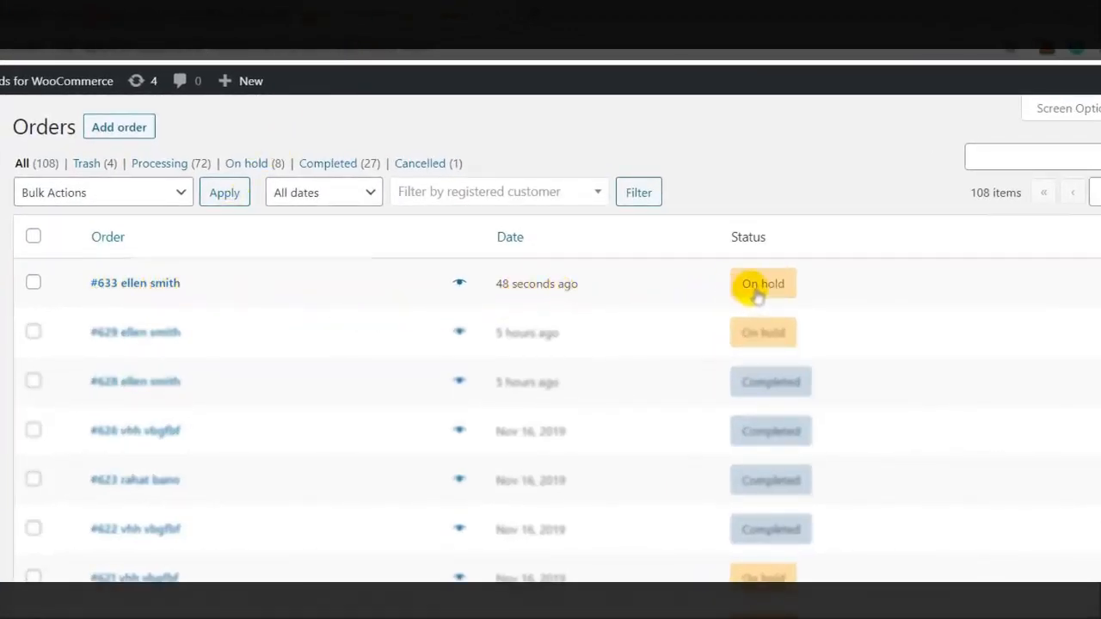
Preview the newest $16.50 on-hold order and set its status to Completed
{"action": "mouse_move", "coordinate": [758, 293]}
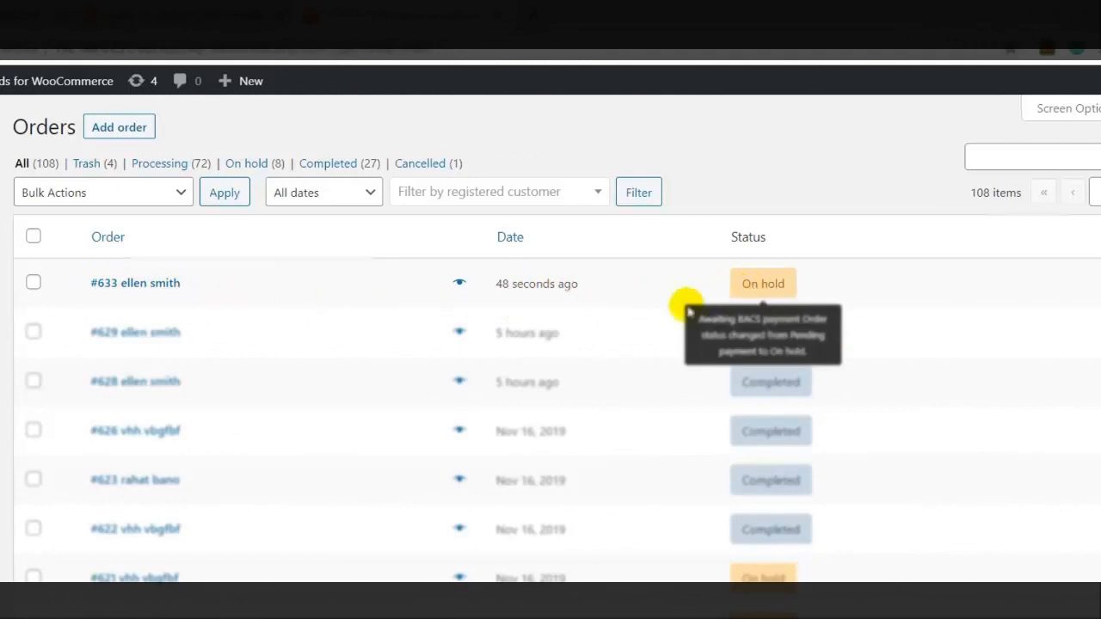
{"action": "left_click", "coordinate": [459, 283]}
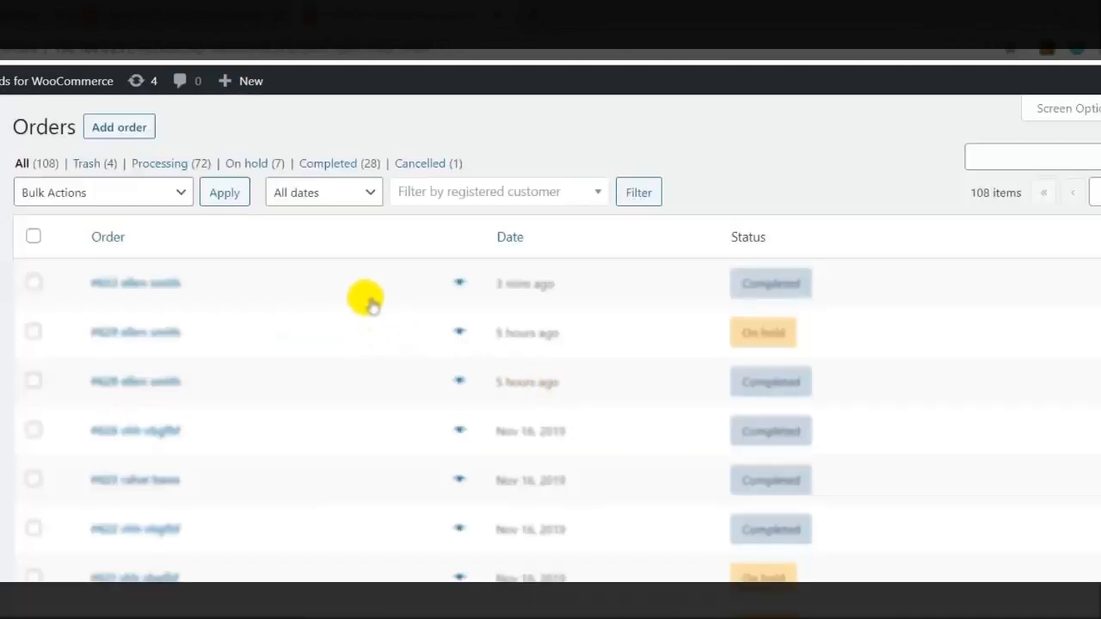
{"action": "mouse_move", "coordinate": [783, 299]}
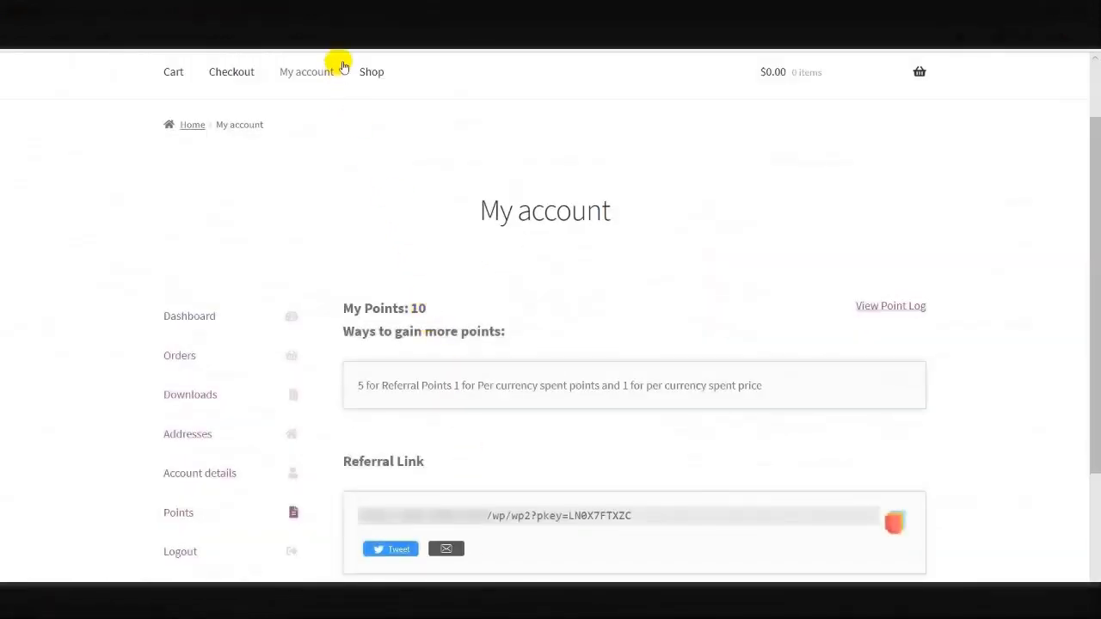
Reload My account and view the customer's point log, now showing 27 points
{"action": "left_click", "coordinate": [345, 36]}
{"action": "key", "text": "Return"}
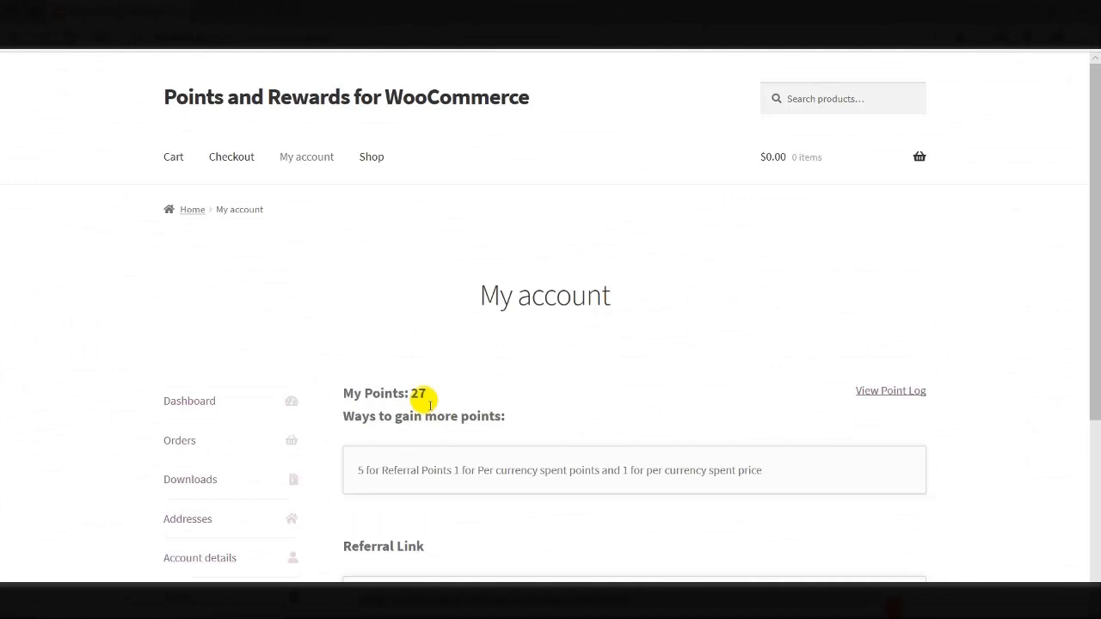
{"action": "left_click", "coordinate": [873, 394]}
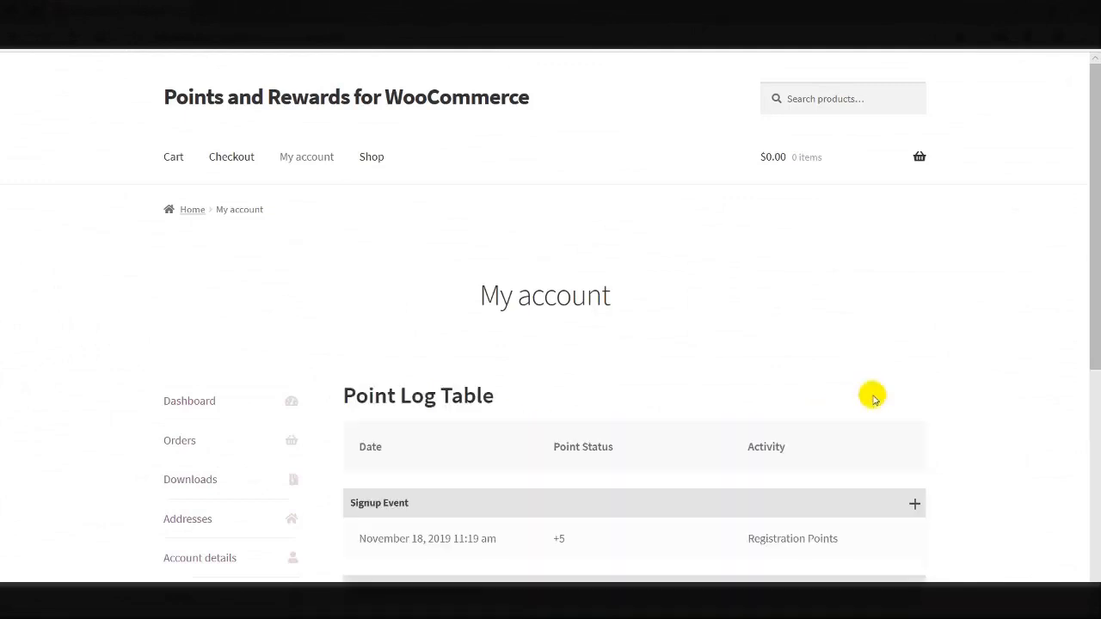
{"action": "scroll", "coordinate": [645, 376], "scroll_direction": "down", "scroll_amount": 3}
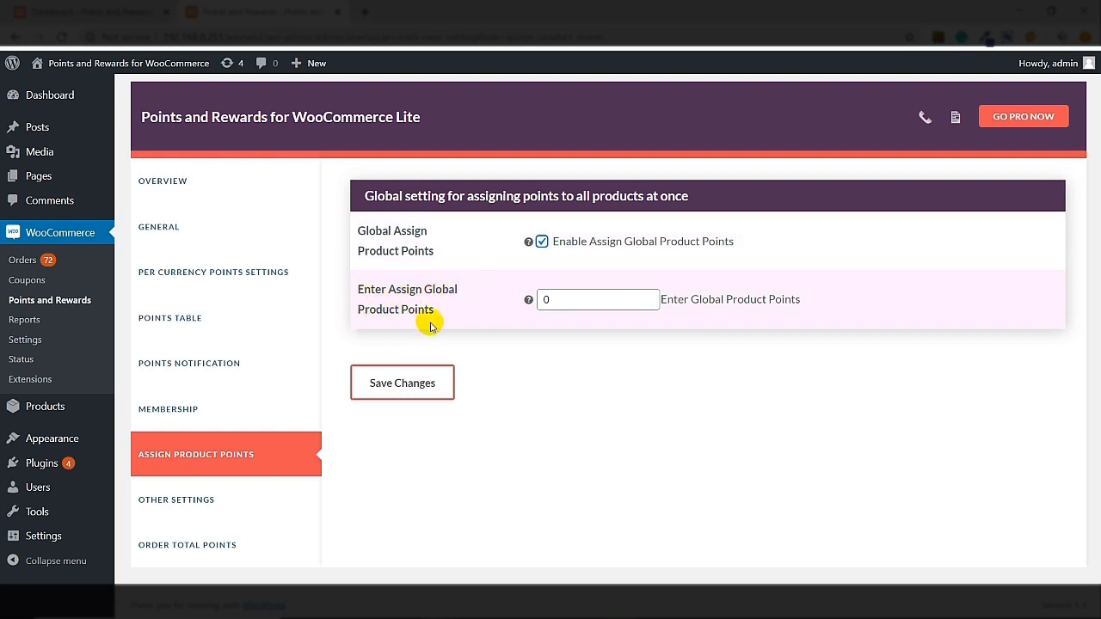
Enter 10 as the global product points value and save the setting
{"action": "left_click", "coordinate": [567, 299]}
{"action": "type", "text": "1"}
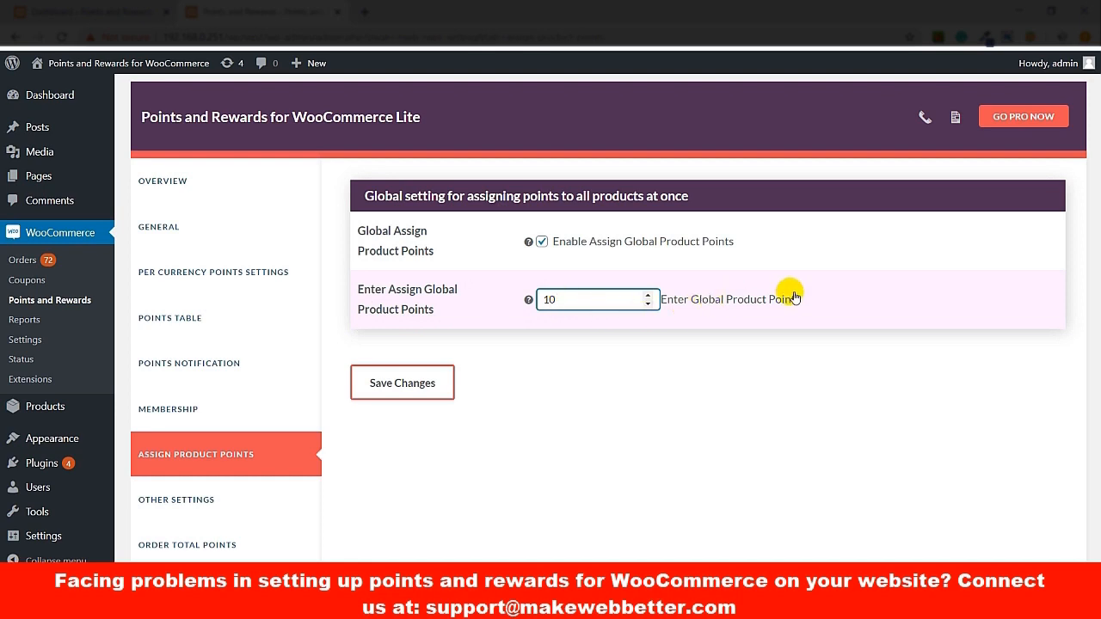
{"action": "left_click", "coordinate": [423, 398]}
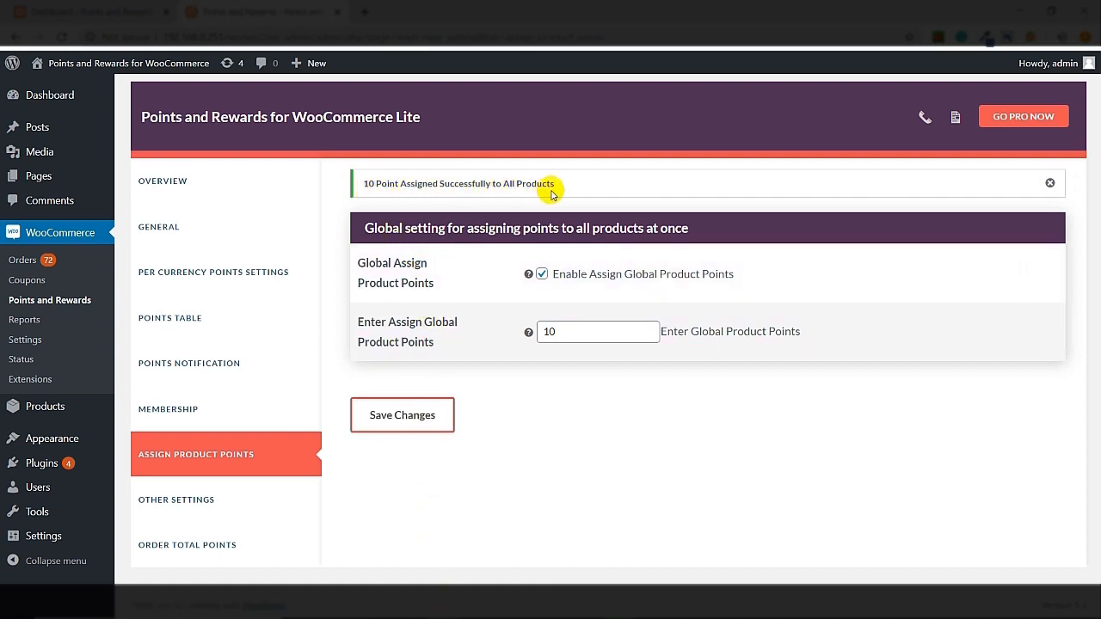
Add Album, Beanie and Beanie with Logo to the cart from the Shop and review the cart
{"action": "left_click", "coordinate": [549, 605]}
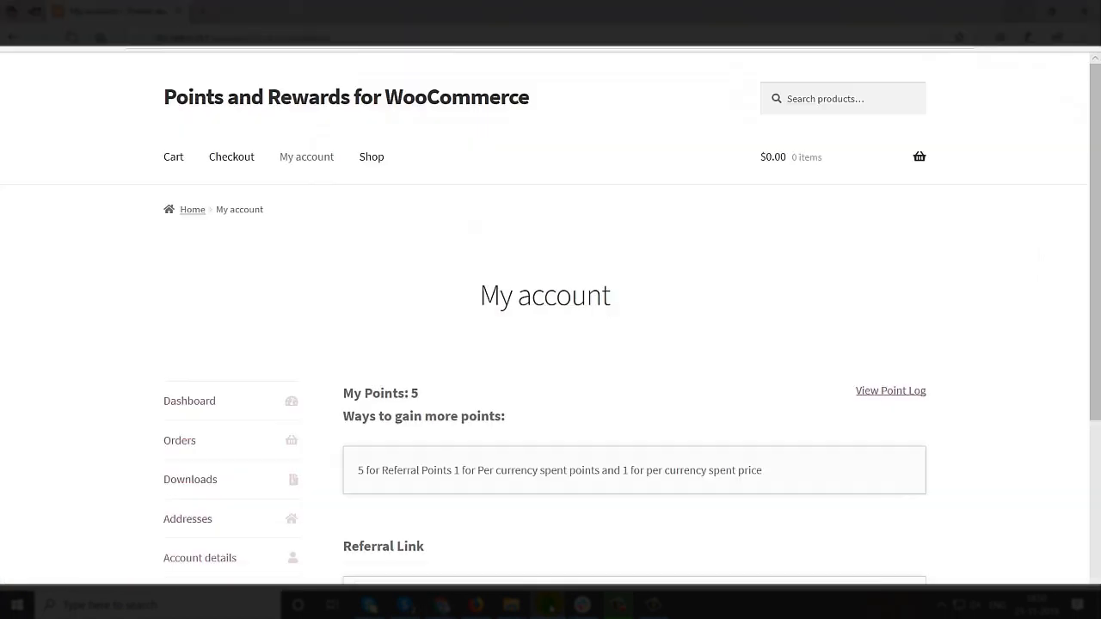
{"action": "left_click", "coordinate": [369, 155]}
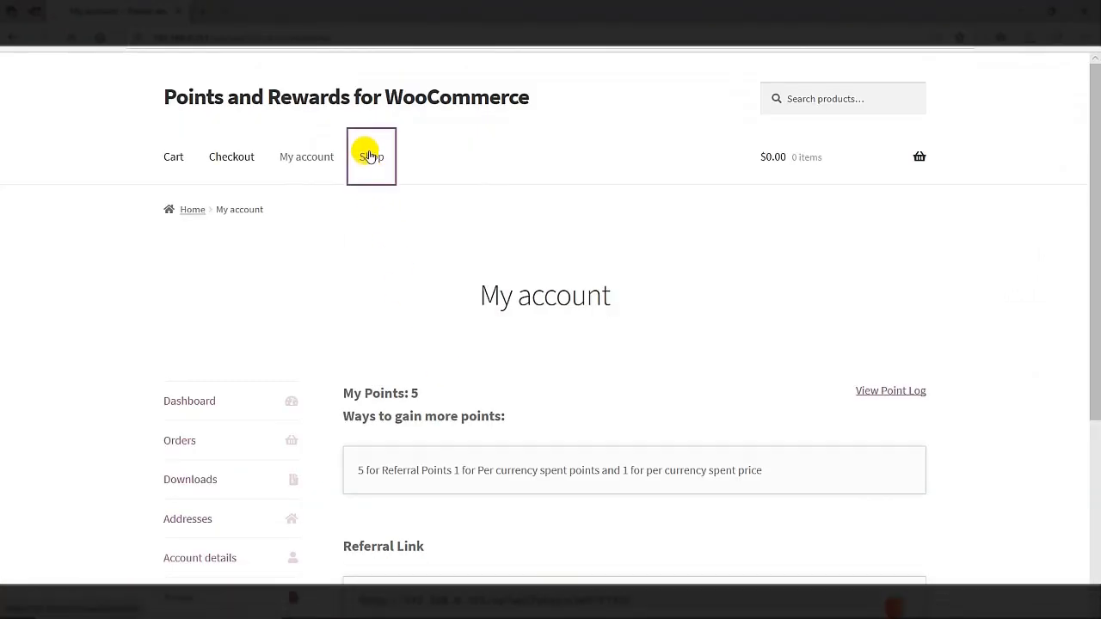
{"action": "scroll", "coordinate": [309, 307], "scroll_direction": "down", "scroll_amount": 3}
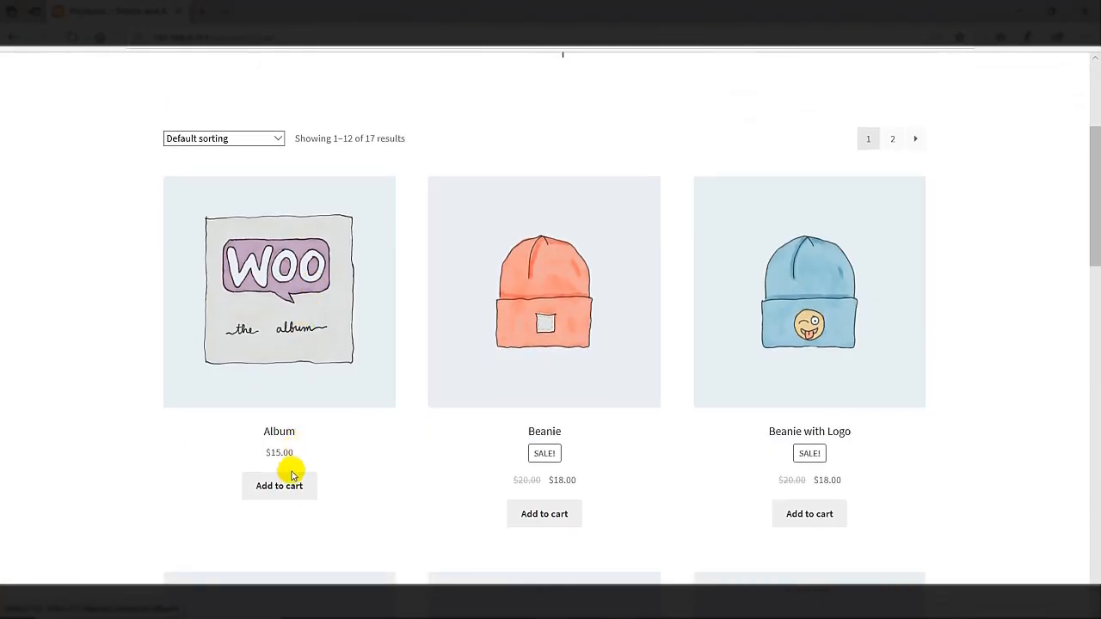
{"action": "left_click", "coordinate": [288, 484]}
{"action": "left_click", "coordinate": [542, 516]}
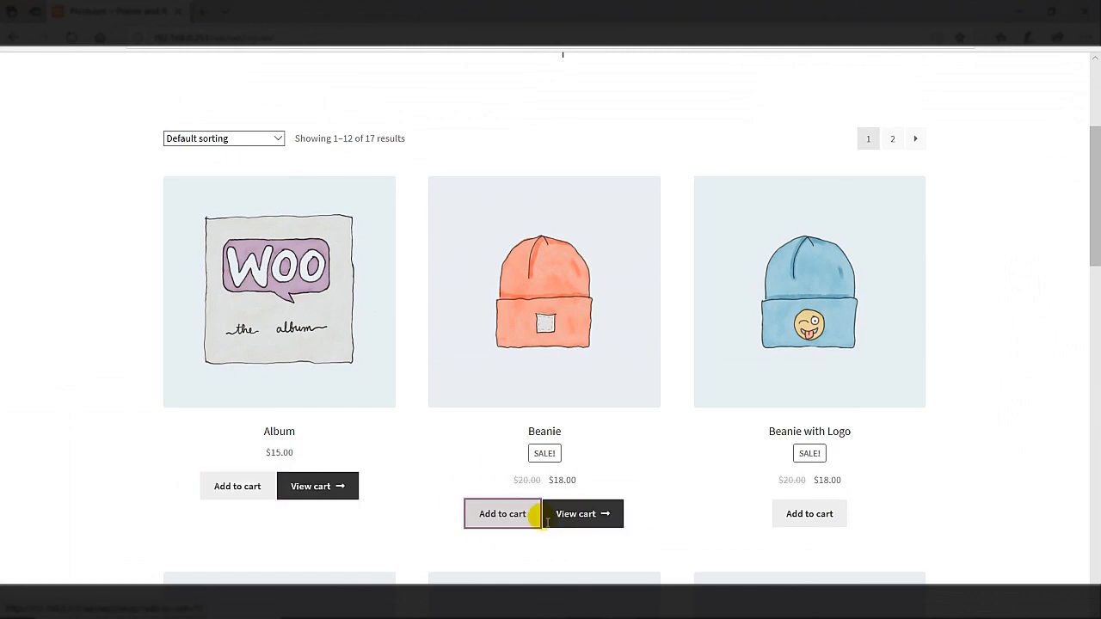
{"action": "left_click", "coordinate": [805, 519]}
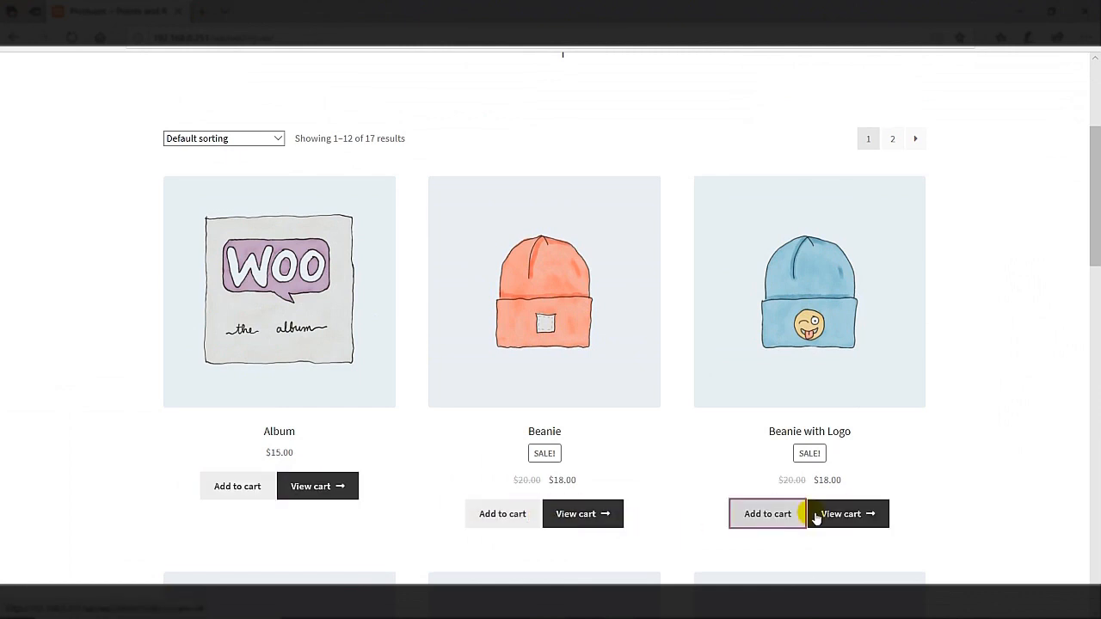
{"action": "left_click", "coordinate": [858, 516]}
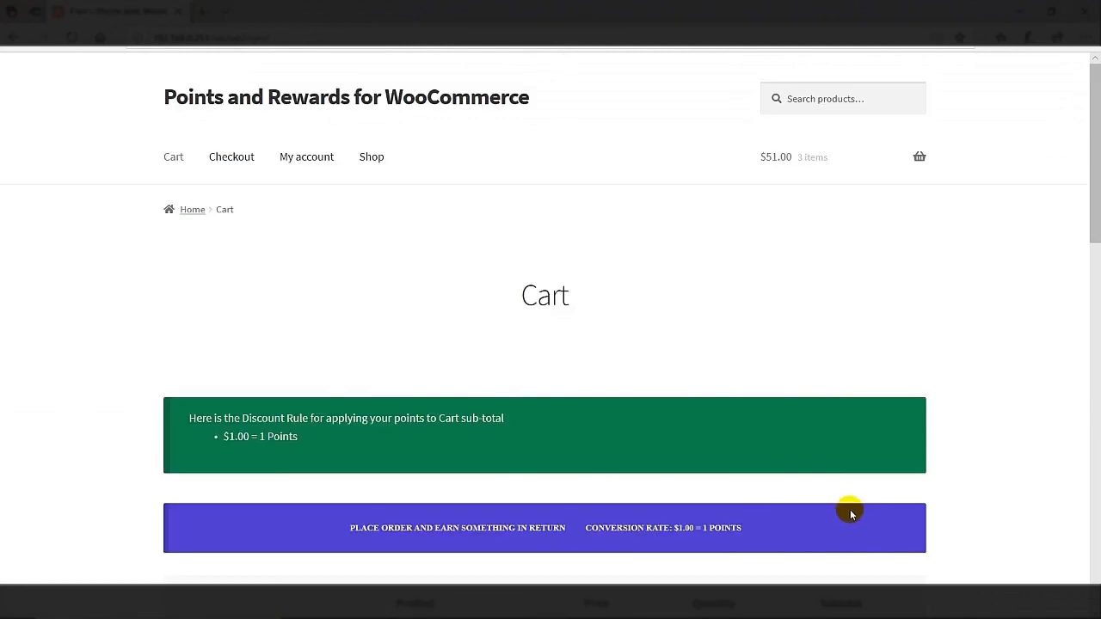
{"action": "scroll", "coordinate": [651, 421], "scroll_direction": "down", "scroll_amount": 5}
{"action": "scroll", "coordinate": [651, 421], "scroll_direction": "down", "scroll_amount": 1}
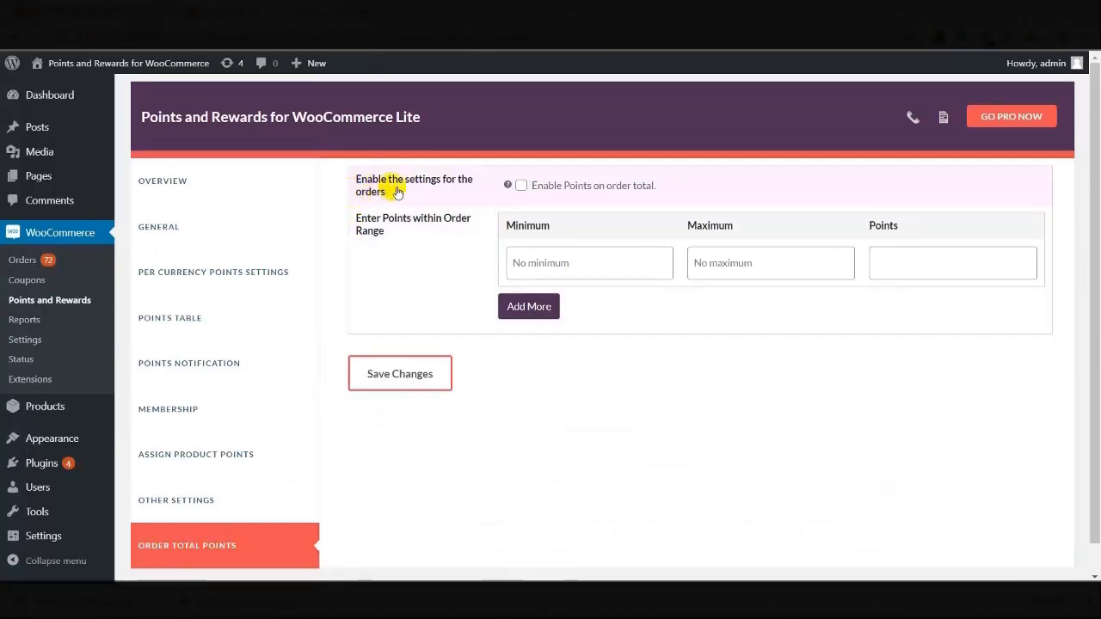
Enable points on order total: minimum 10, maximum 70, awarding 5 points, and save
{"action": "left_click", "coordinate": [522, 186]}
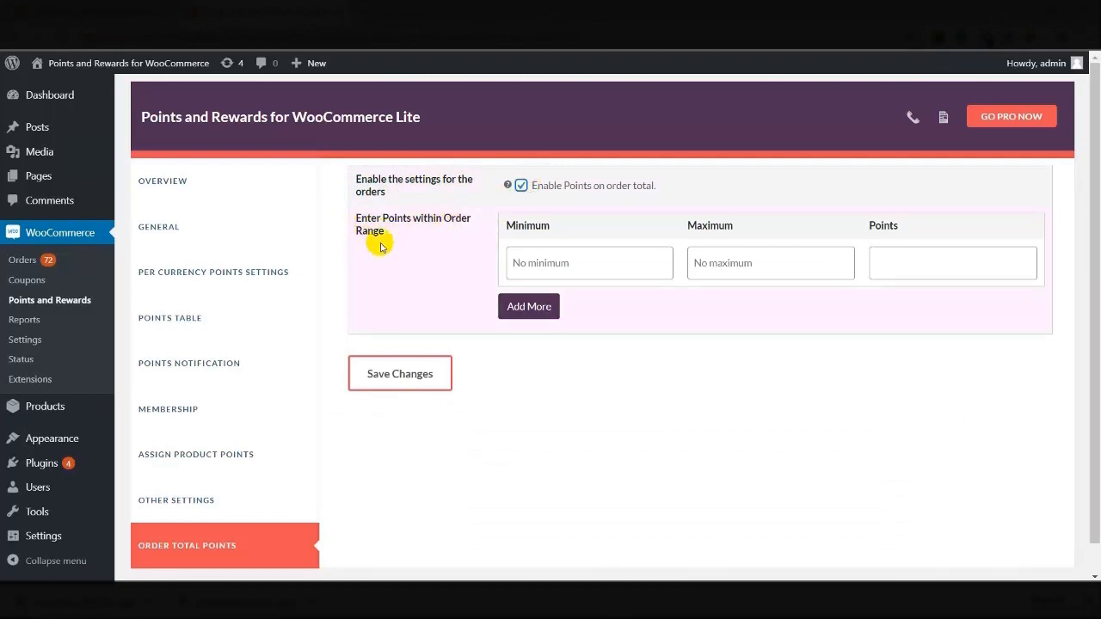
{"action": "left_click", "coordinate": [569, 262]}
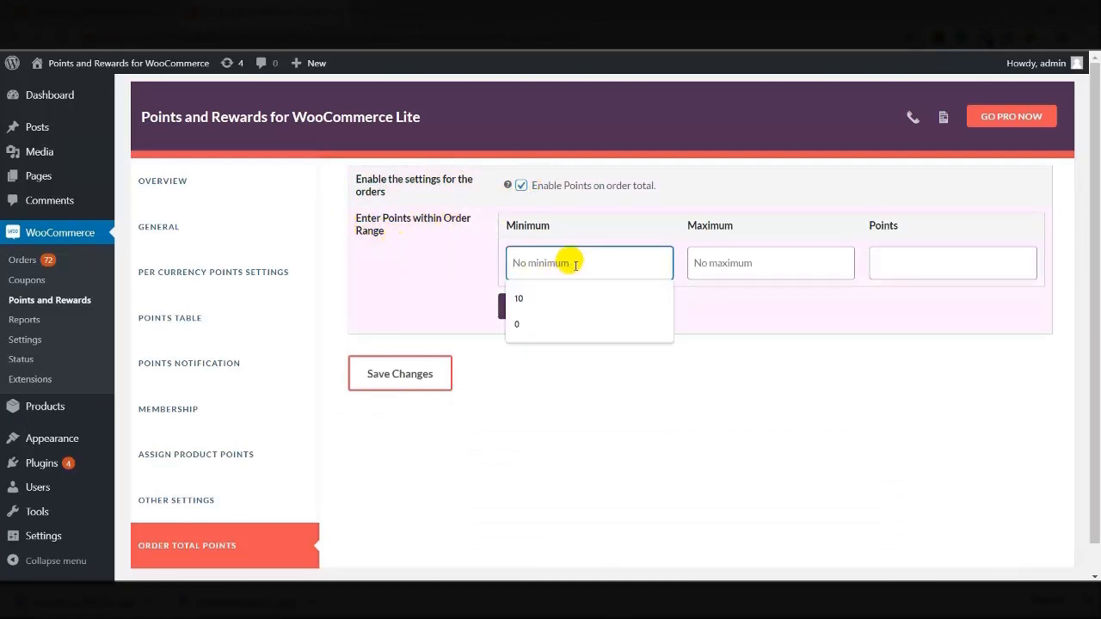
{"action": "type", "text": "10"}
{"action": "left_click", "coordinate": [697, 263]}
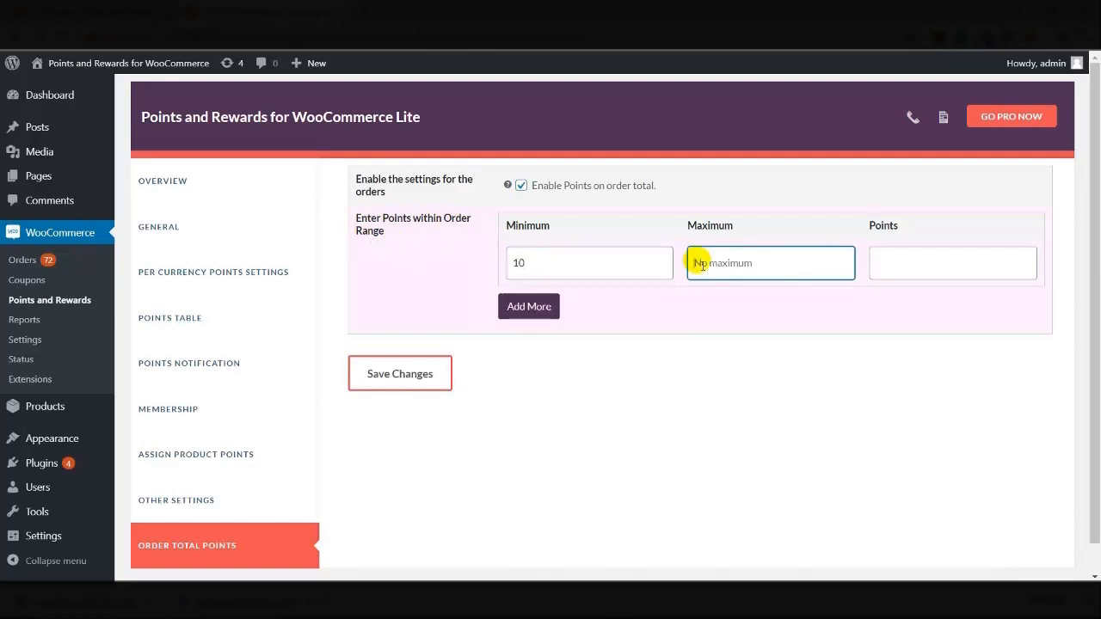
{"action": "type", "text": "70"}
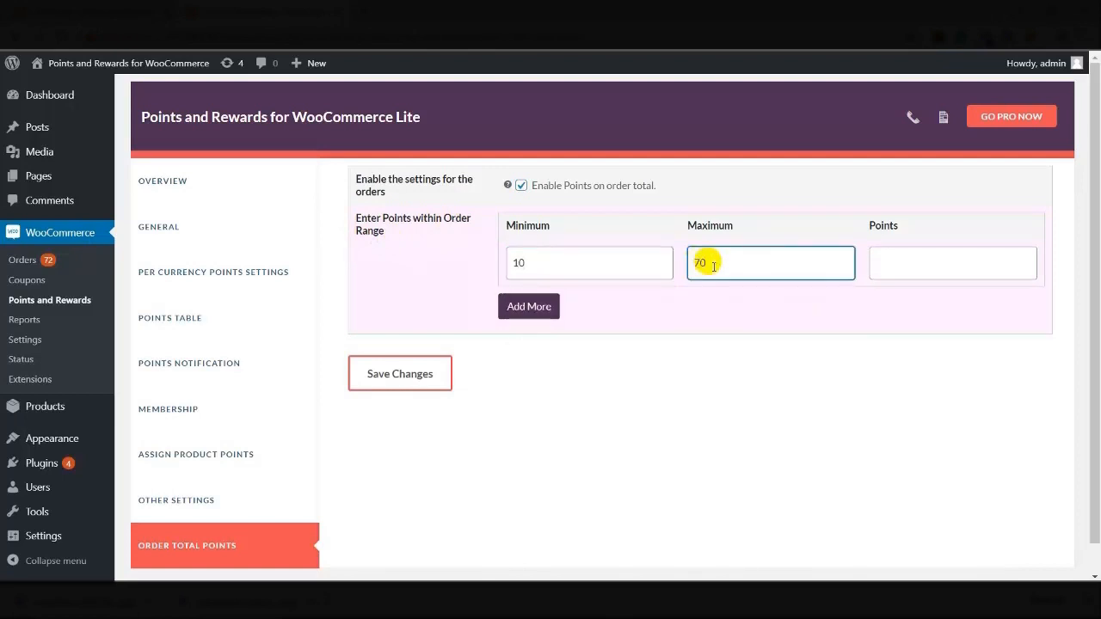
{"action": "left_click", "coordinate": [886, 267]}
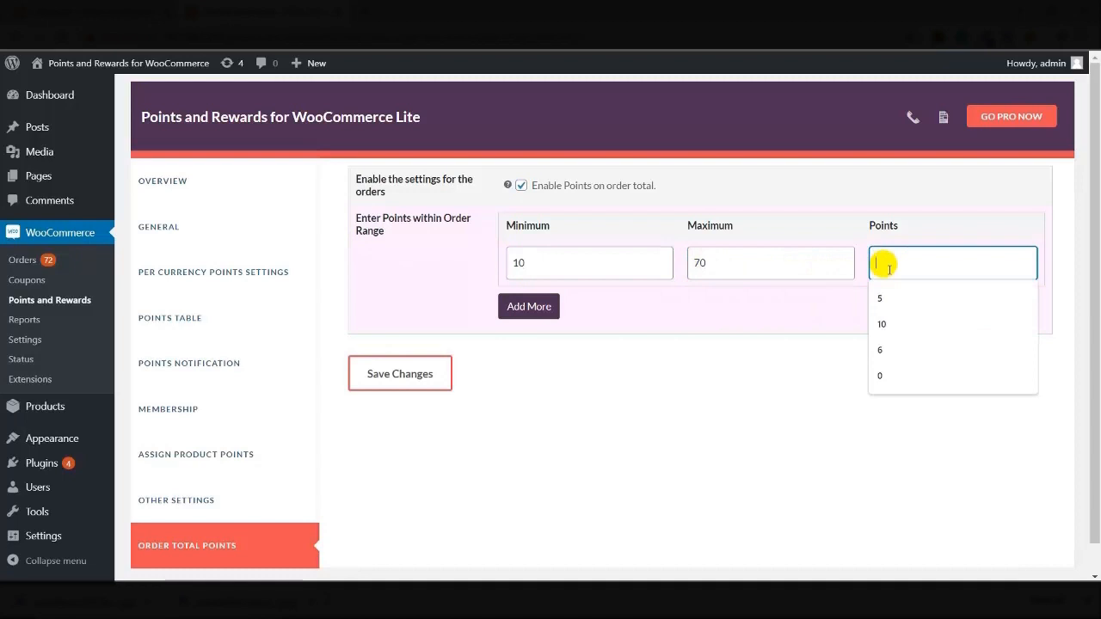
{"action": "type", "text": "5"}
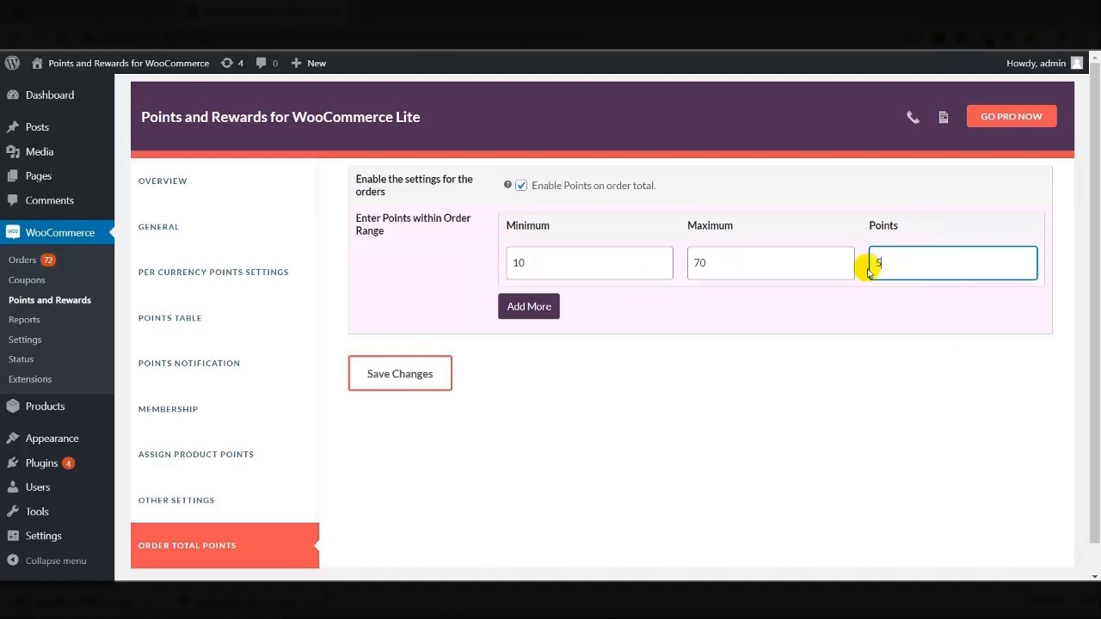
{"action": "left_click", "coordinate": [393, 367]}
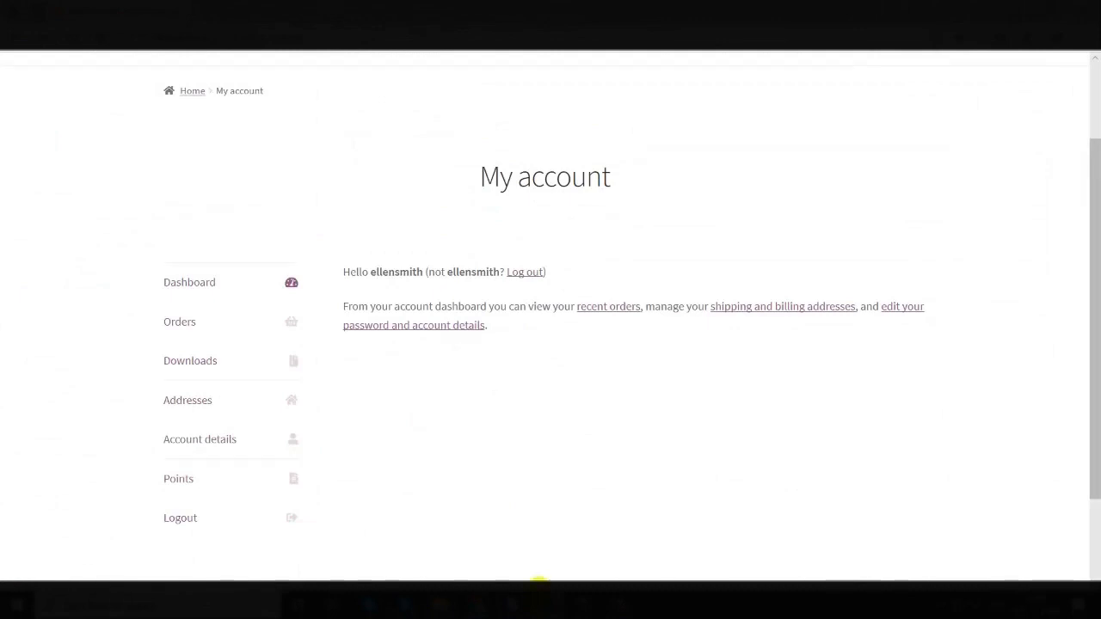
Check the customer's current balance on the My account Points page
{"action": "scroll", "coordinate": [453, 403], "scroll_direction": "up", "scroll_amount": 1}
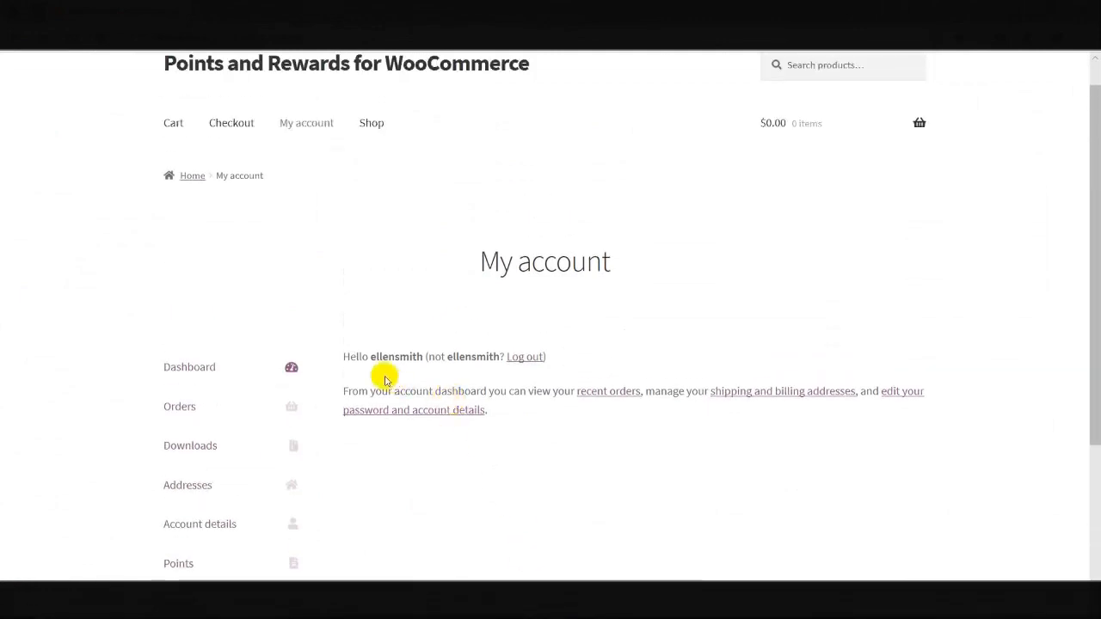
{"action": "scroll", "coordinate": [405, 467], "scroll_direction": "down", "scroll_amount": 2}
{"action": "left_click", "coordinate": [179, 397]}
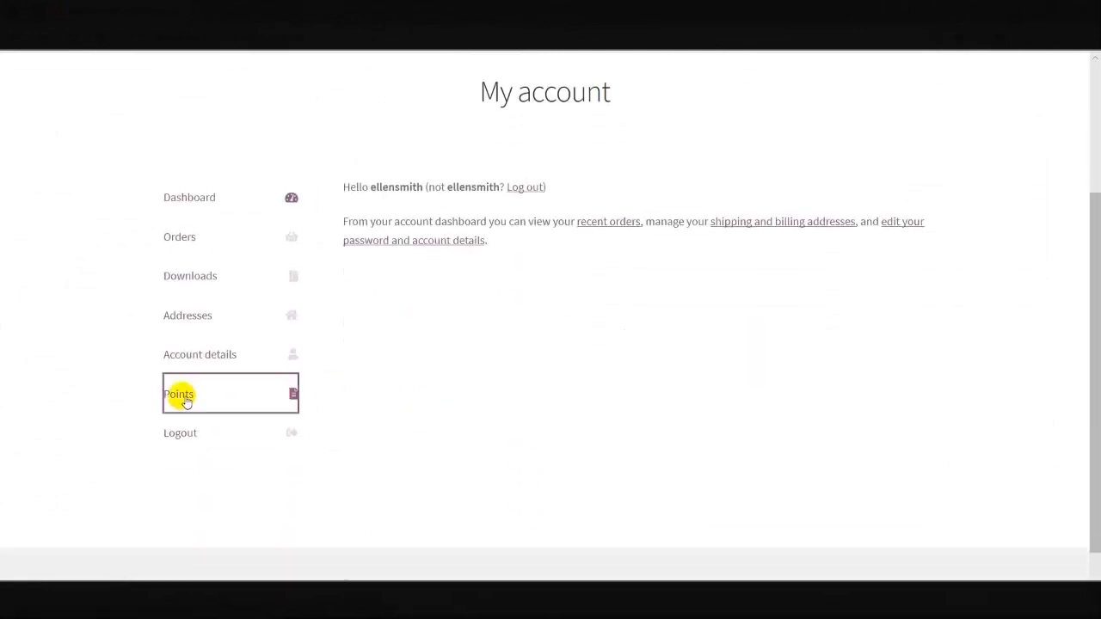
{"action": "scroll", "coordinate": [300, 400], "scroll_direction": "down", "scroll_amount": 1}
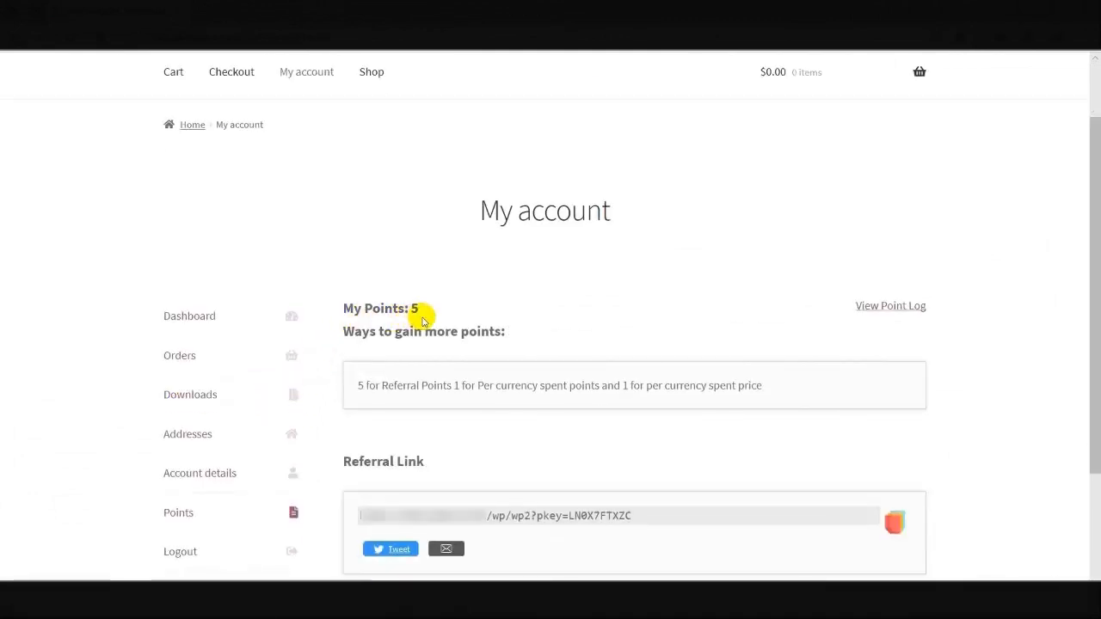
{"action": "scroll", "coordinate": [421, 320], "scroll_direction": "up", "scroll_amount": 1}
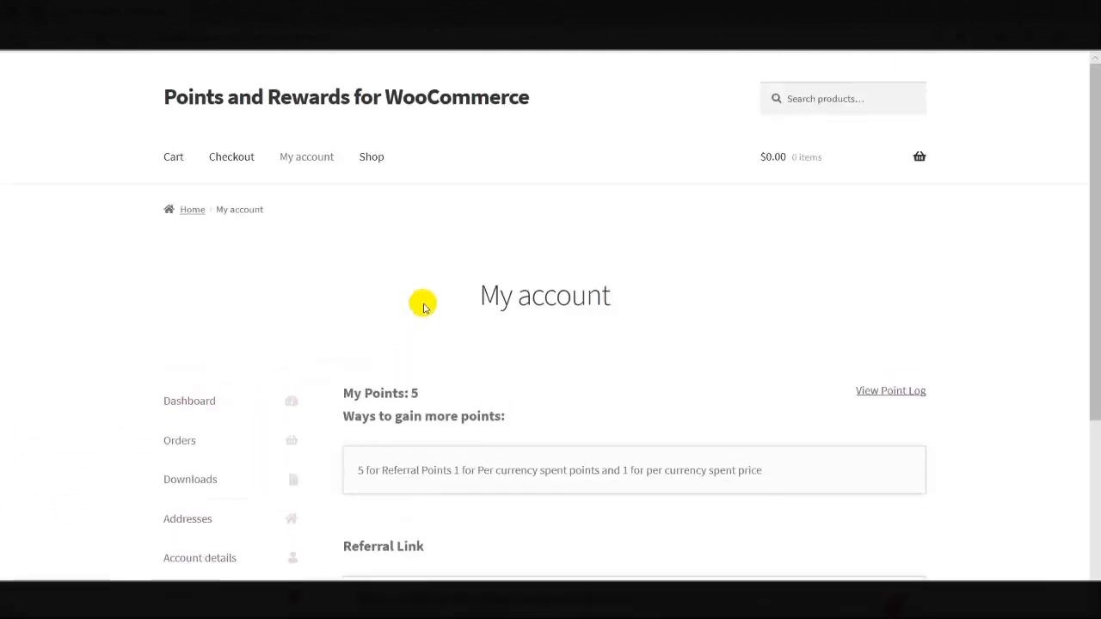
Add the Album to the cart from the Shop and open the cart
{"action": "left_click", "coordinate": [387, 160]}
{"action": "scroll", "coordinate": [370, 215], "scroll_direction": "down", "scroll_amount": 3}
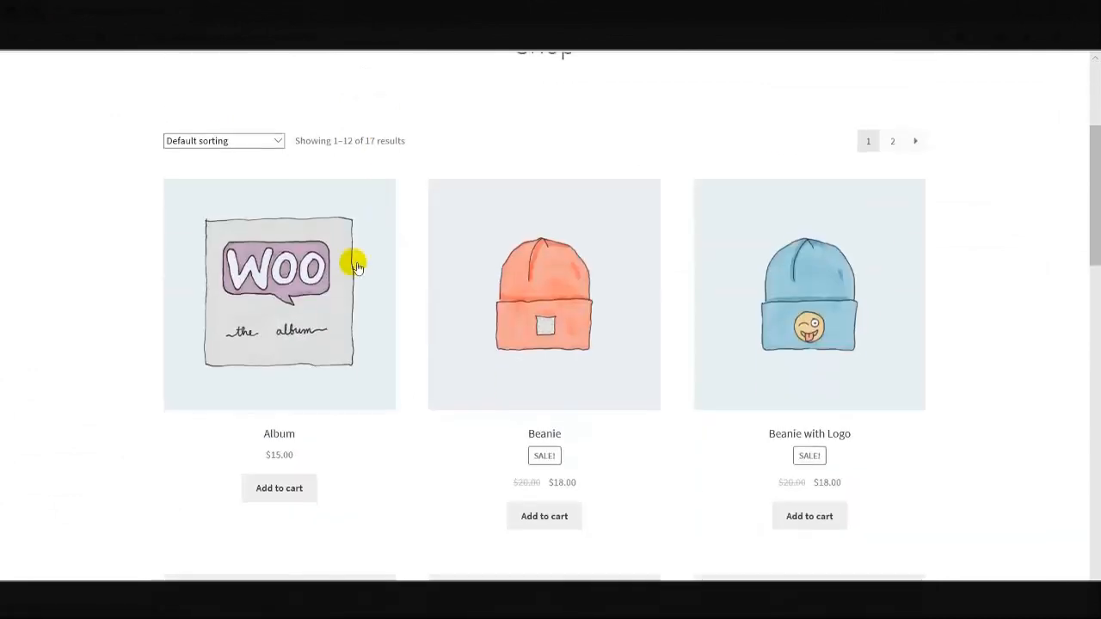
{"action": "left_click", "coordinate": [273, 487]}
{"action": "left_click", "coordinate": [311, 490]}
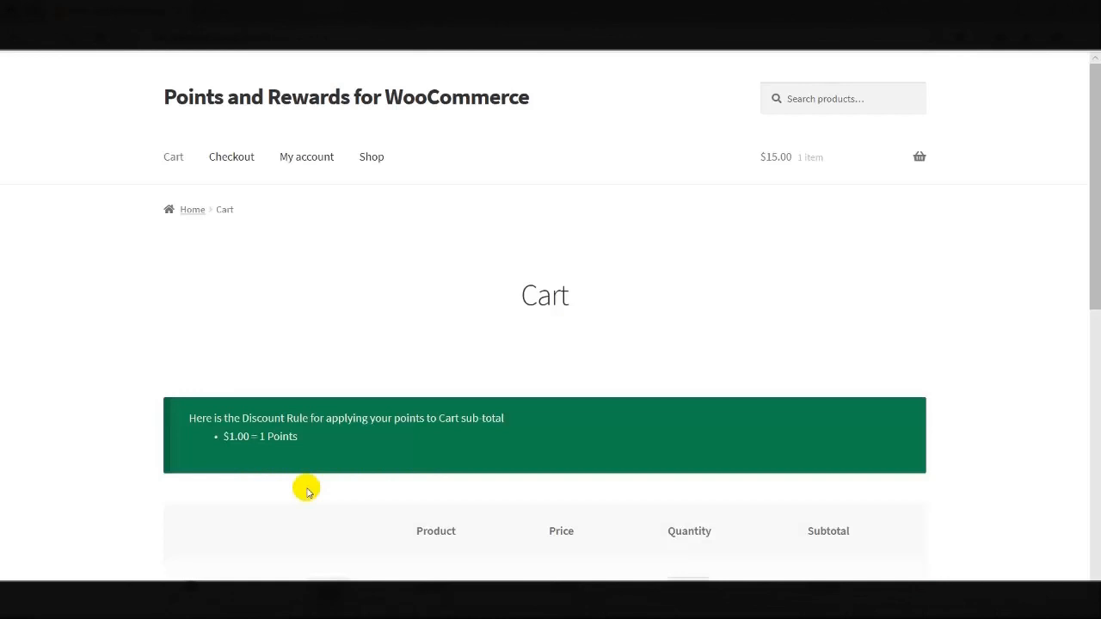
{"action": "scroll", "coordinate": [307, 491], "scroll_direction": "down", "scroll_amount": 5}
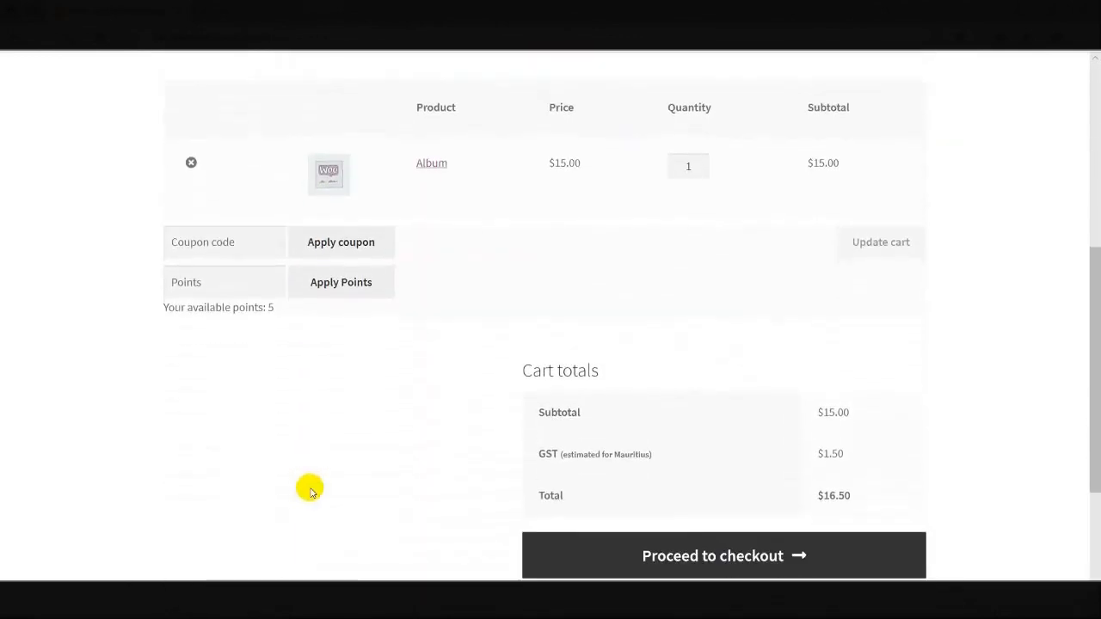
{"action": "scroll", "coordinate": [405, 555], "scroll_direction": "down", "scroll_amount": 2}
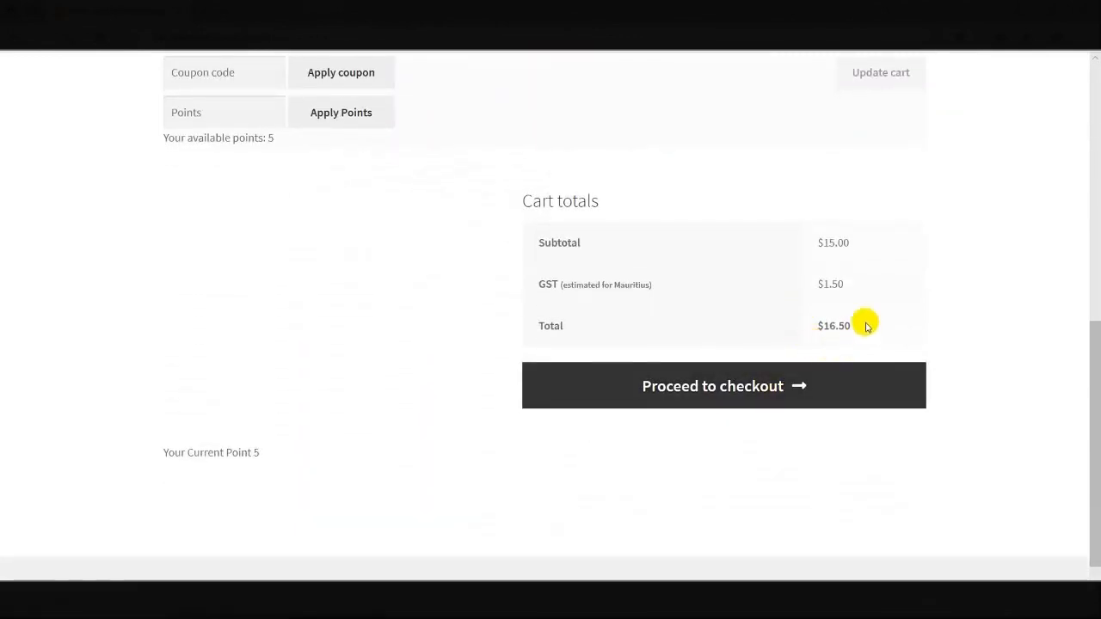
Place the $16.50 Album order and view the customer's Points page showing 5 points
{"action": "left_click", "coordinate": [734, 401]}
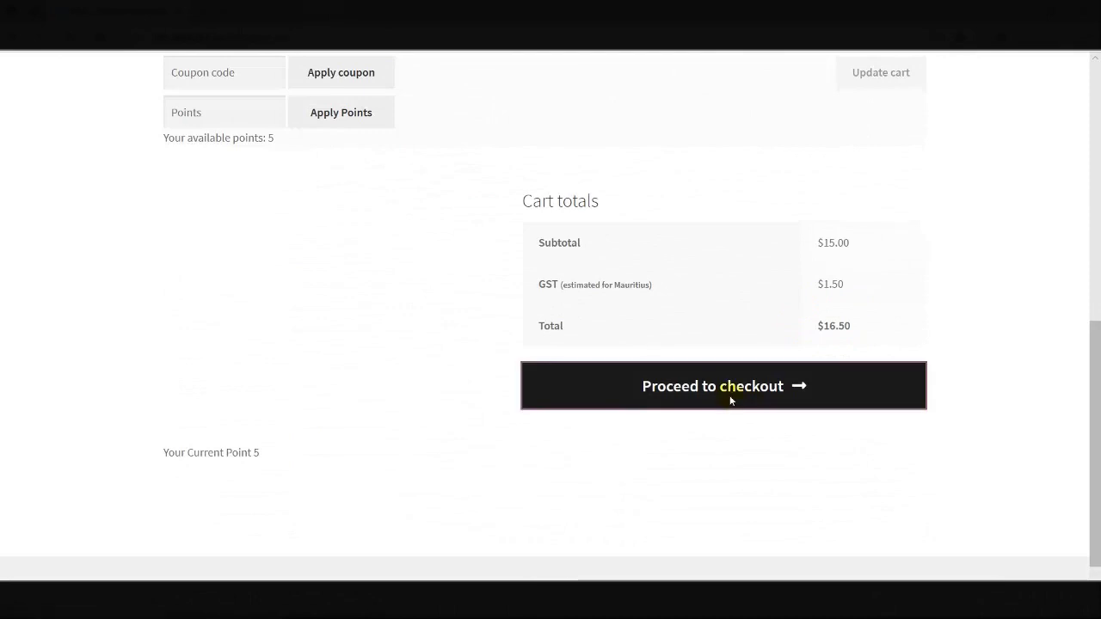
{"action": "scroll", "coordinate": [729, 399], "scroll_direction": "down", "scroll_amount": 4}
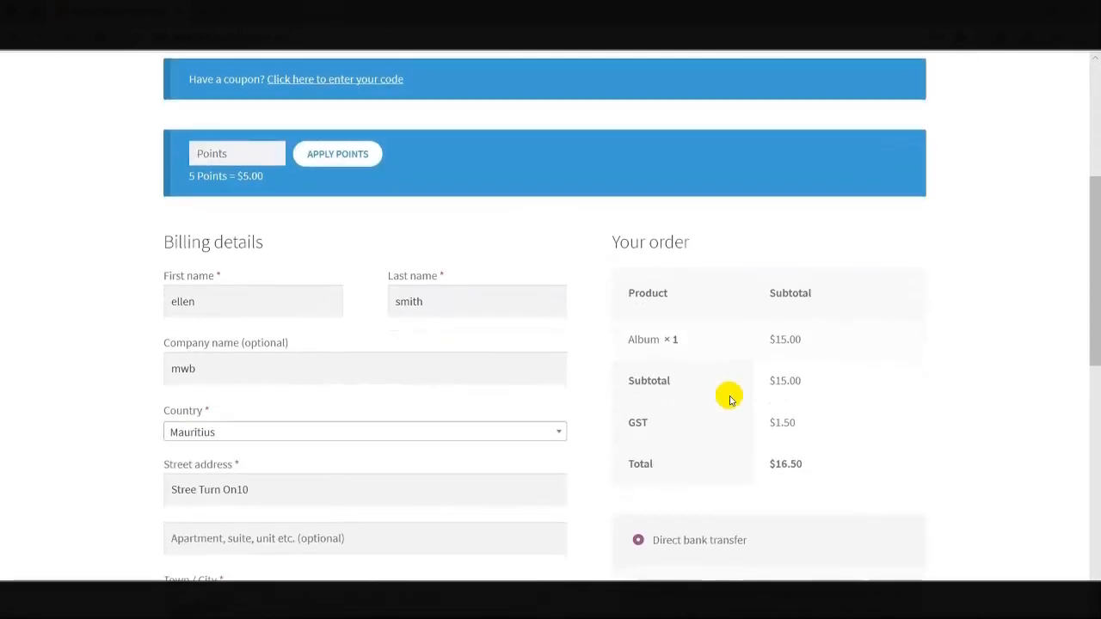
{"action": "scroll", "coordinate": [730, 400], "scroll_direction": "down", "scroll_amount": 6}
{"action": "left_click", "coordinate": [709, 366]}
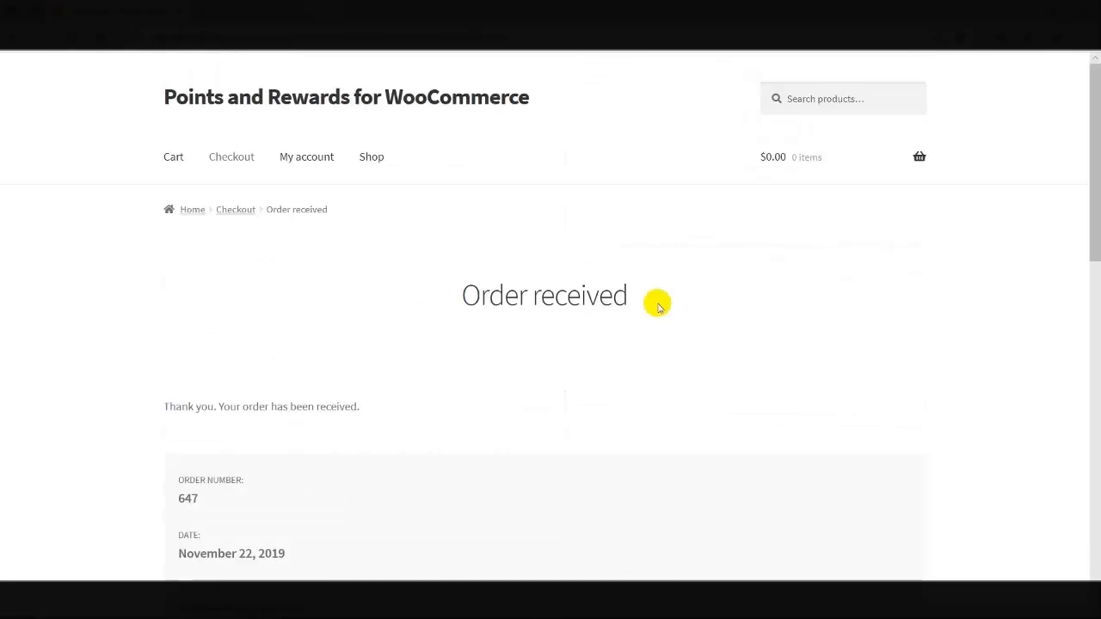
{"action": "left_click", "coordinate": [298, 161]}
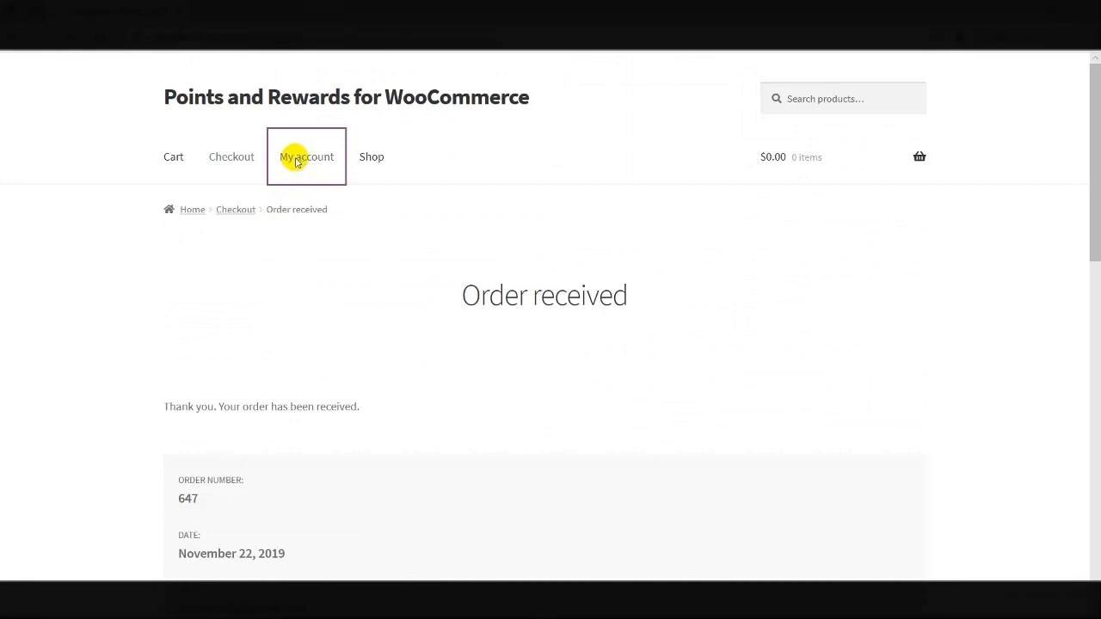
{"action": "scroll", "coordinate": [258, 312], "scroll_direction": "down", "scroll_amount": 3}
{"action": "left_click", "coordinate": [181, 433]}
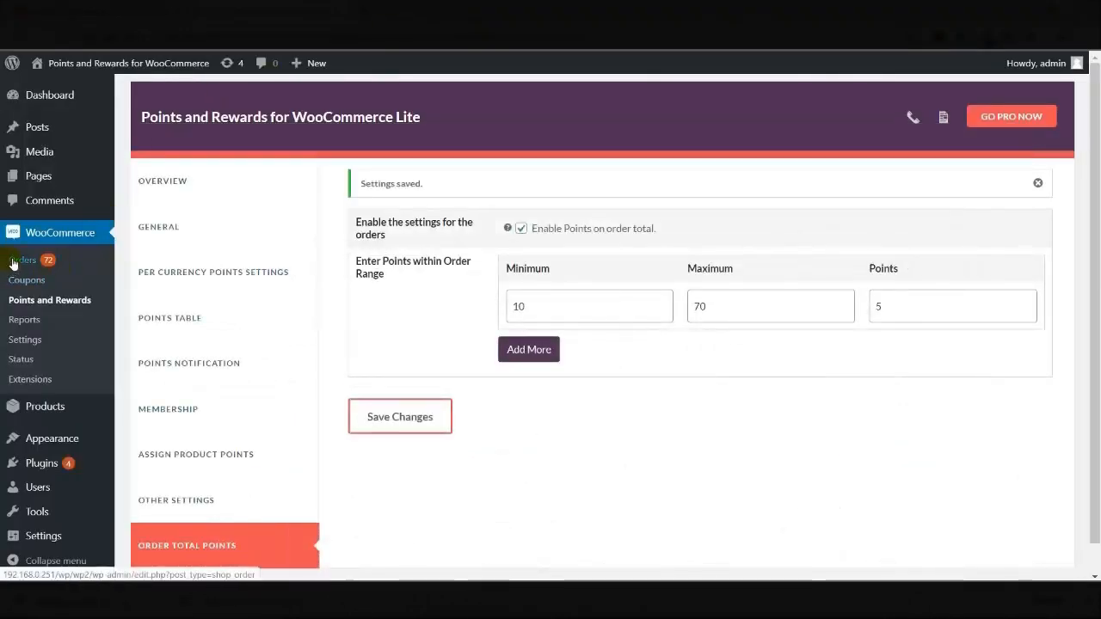
Open WooCommerce Orders and mark the newest $16.50 order Completed from its preview
{"action": "left_click", "coordinate": [12, 261]}
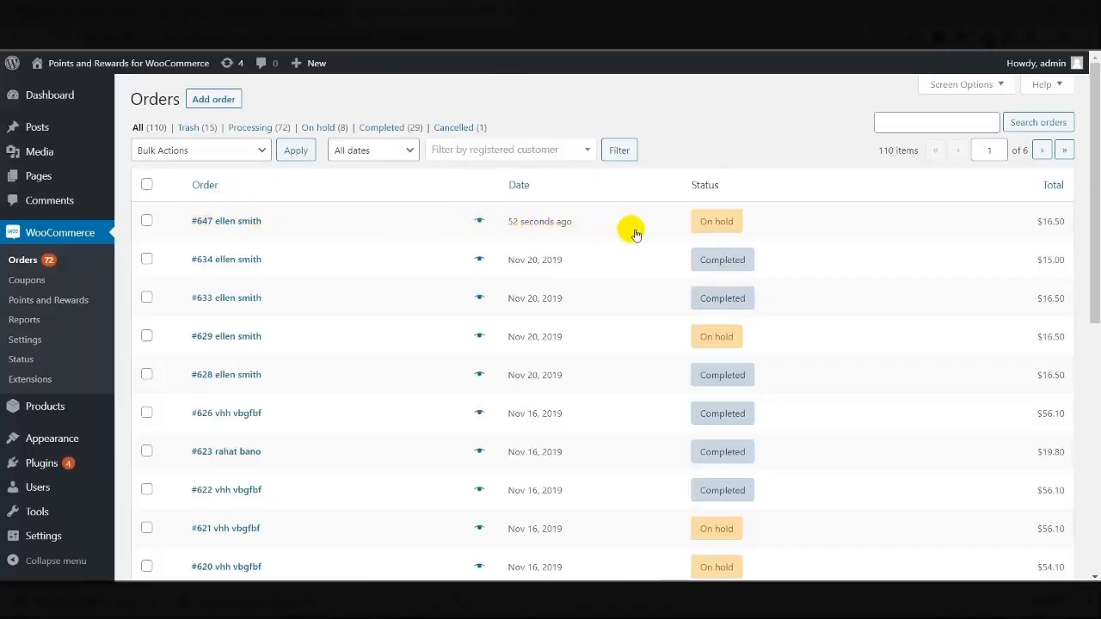
{"action": "mouse_move", "coordinate": [728, 228]}
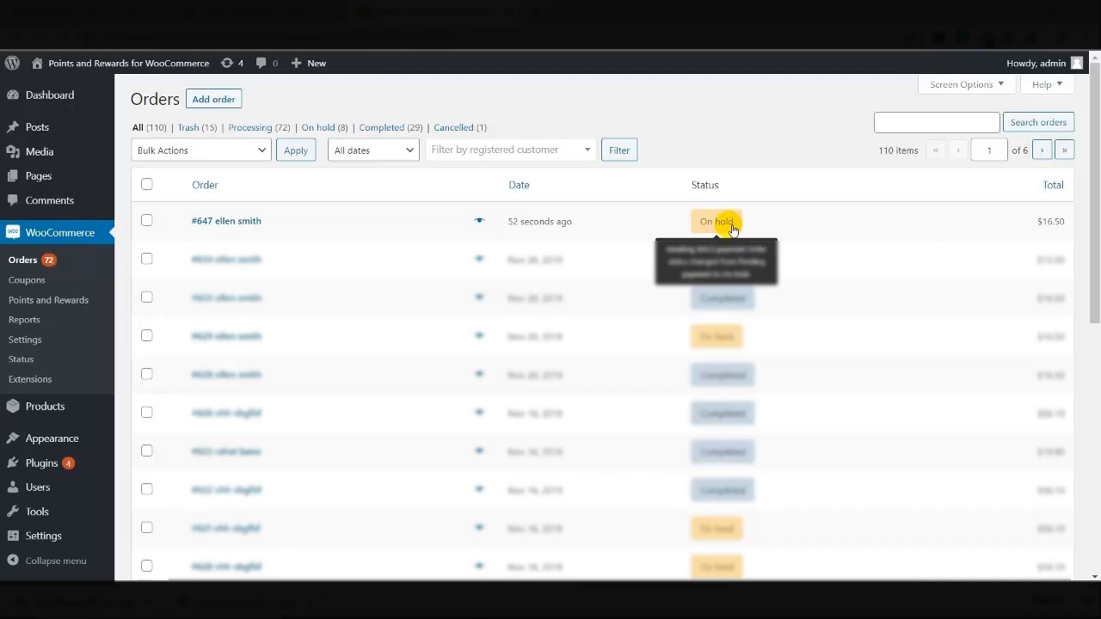
{"action": "left_click", "coordinate": [480, 222]}
{"action": "left_click", "coordinate": [475, 506]}
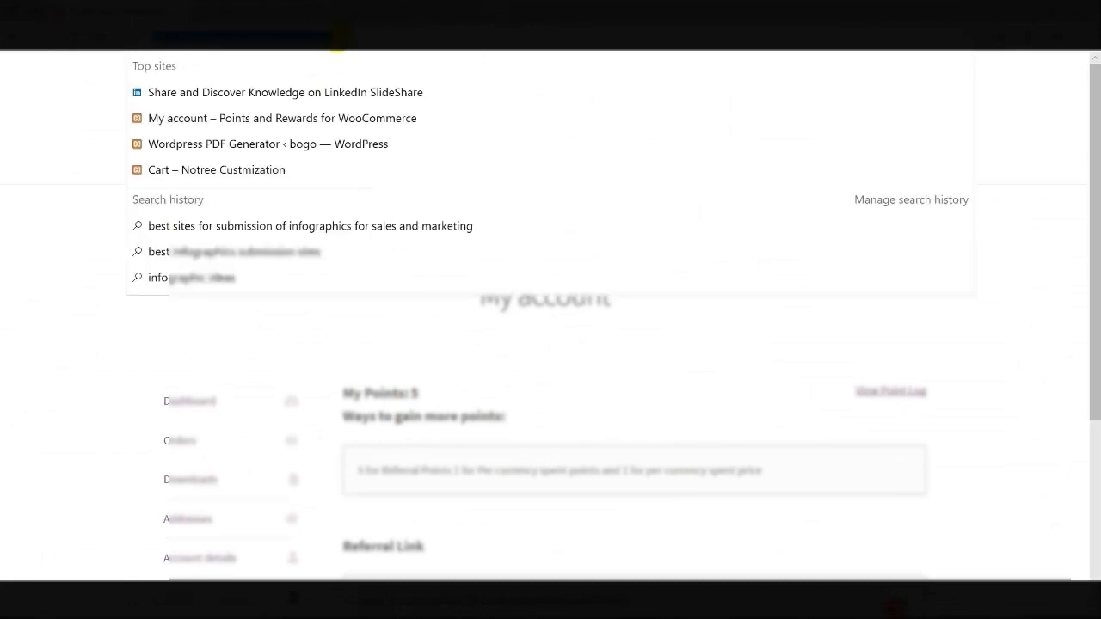
Reload My account and review the point log showing +5 on order total, 10 points total
{"action": "key", "text": "Return"}
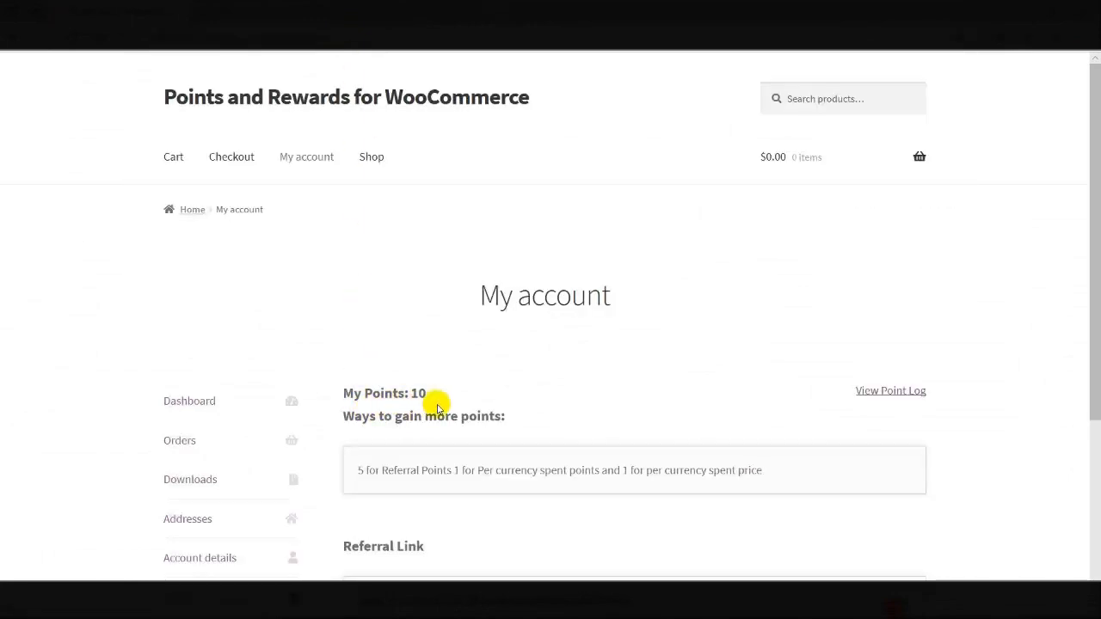
{"action": "scroll", "coordinate": [435, 403], "scroll_direction": "down", "scroll_amount": 2}
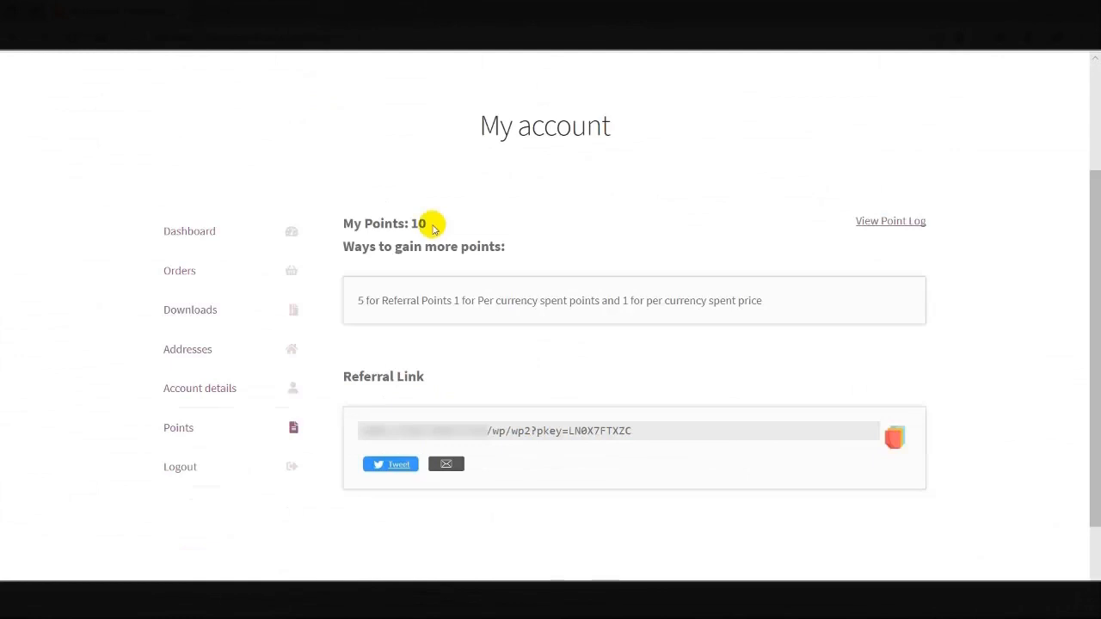
{"action": "left_click", "coordinate": [893, 222]}
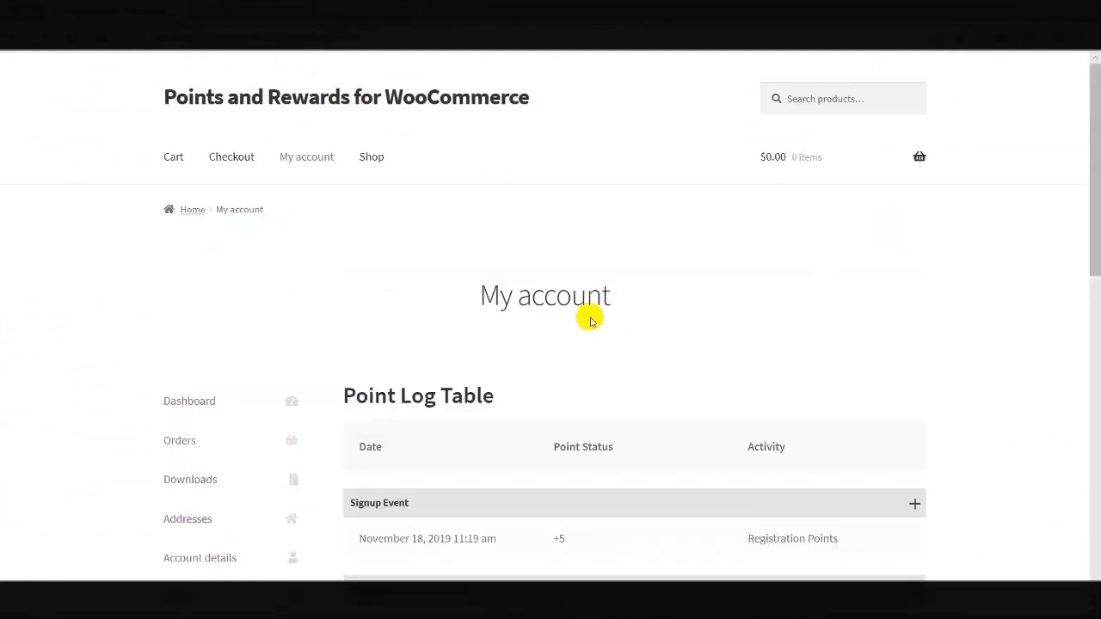
{"action": "scroll", "coordinate": [559, 323], "scroll_direction": "down", "scroll_amount": 1}
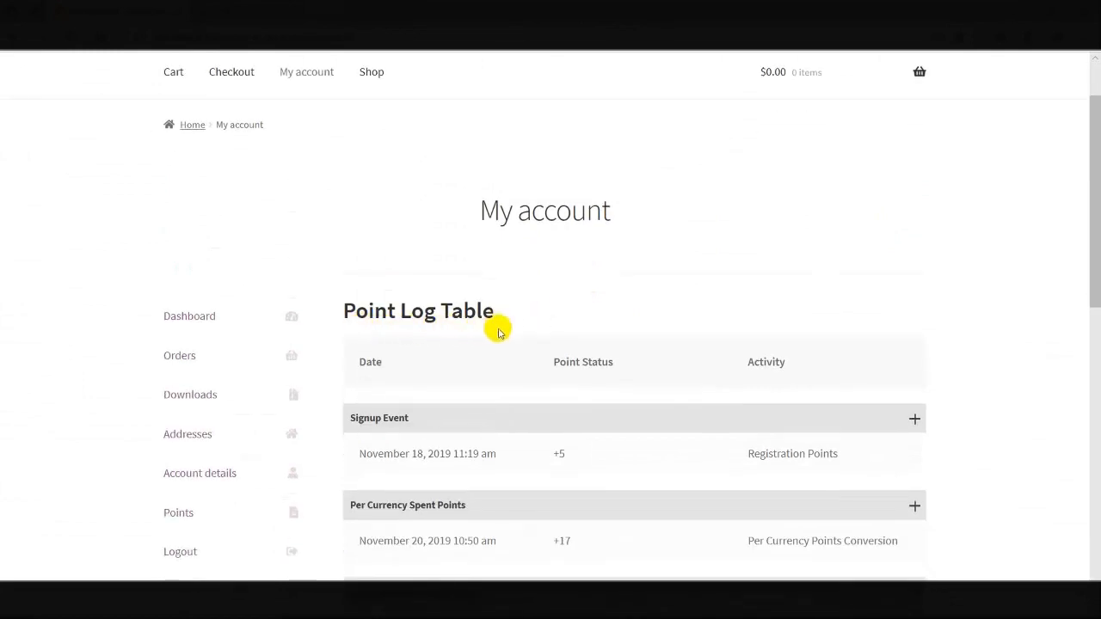
{"action": "scroll", "coordinate": [498, 333], "scroll_direction": "down", "scroll_amount": 3}
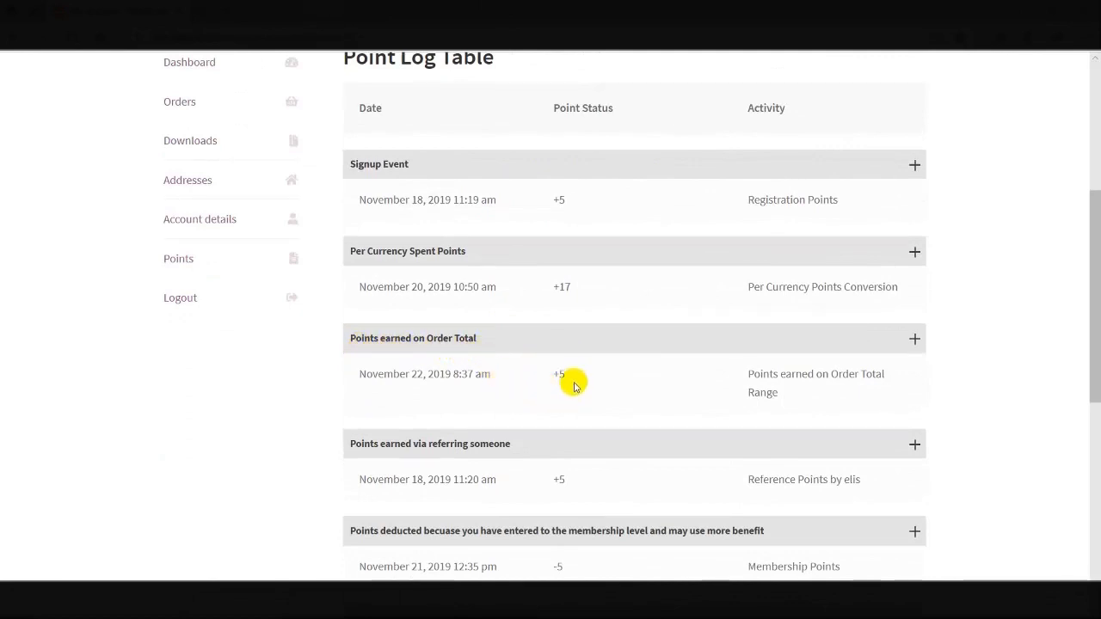
{"action": "scroll", "coordinate": [573, 385], "scroll_direction": "down", "scroll_amount": 6}
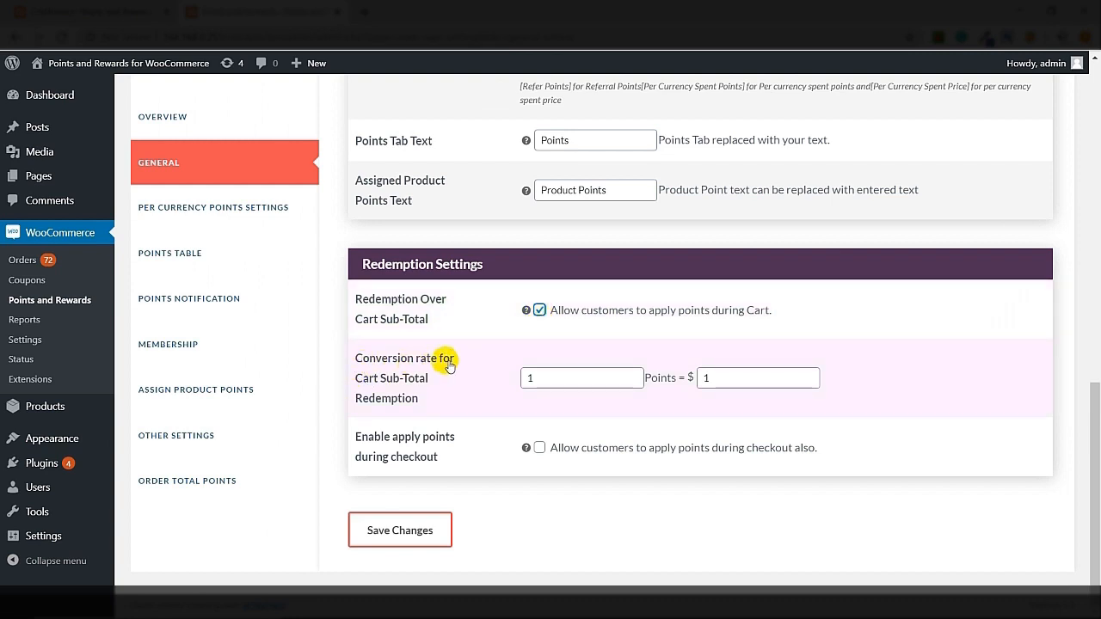
Allow customers to apply points during checkout too, and save the Redemption Settings
{"action": "left_click", "coordinate": [547, 380]}
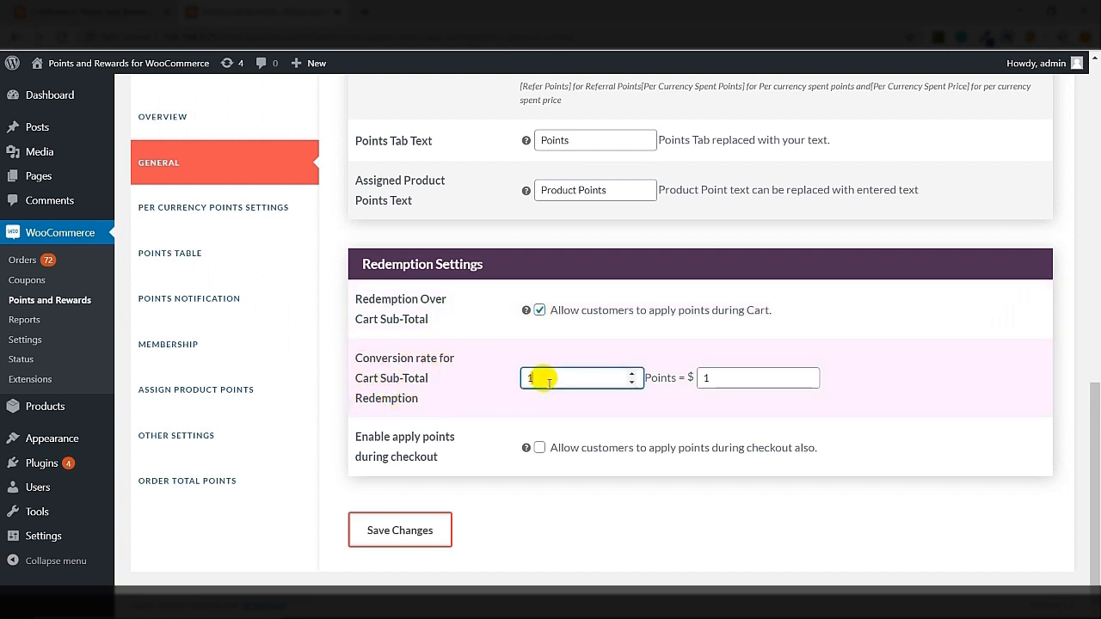
{"action": "left_click", "coordinate": [722, 381]}
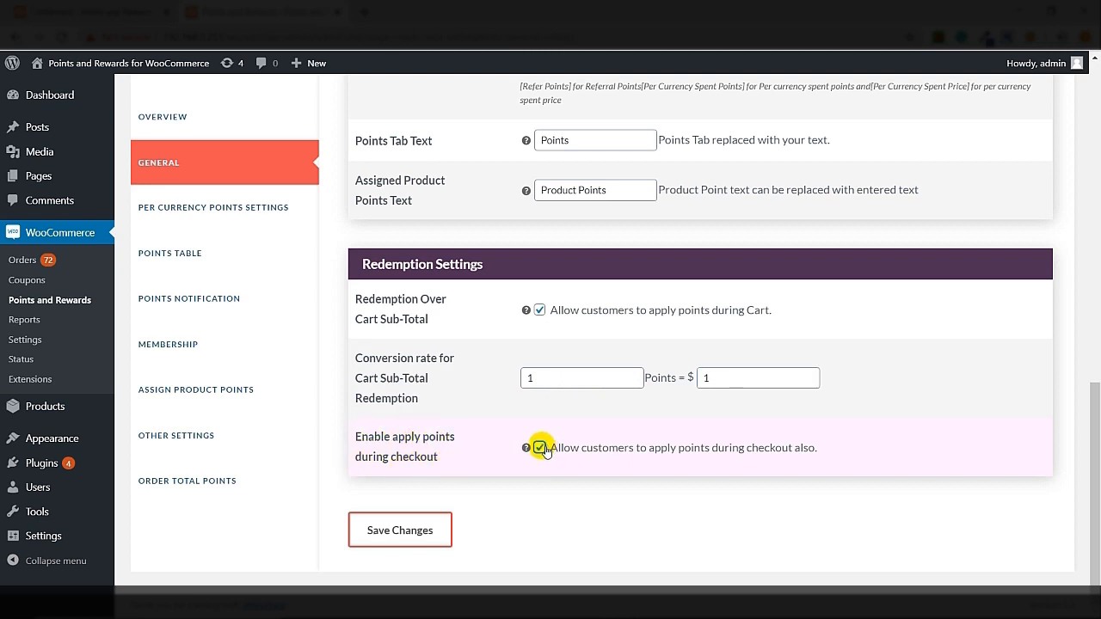
{"action": "left_click", "coordinate": [382, 542]}
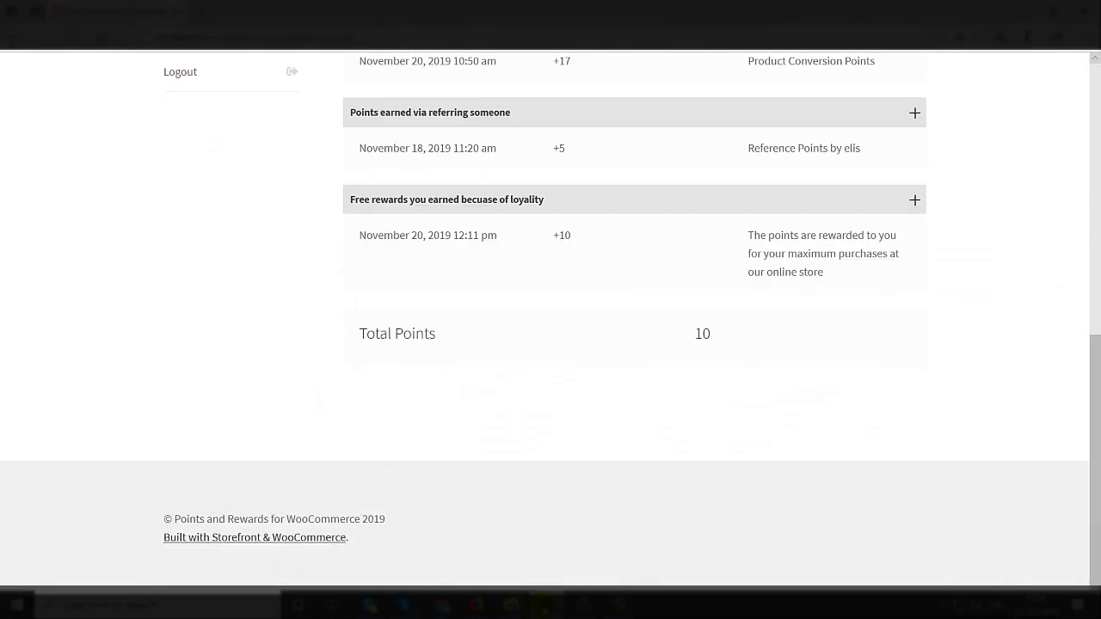
Go to My account and view the customer's Points page
{"action": "scroll", "coordinate": [469, 422], "scroll_direction": "up", "scroll_amount": 7}
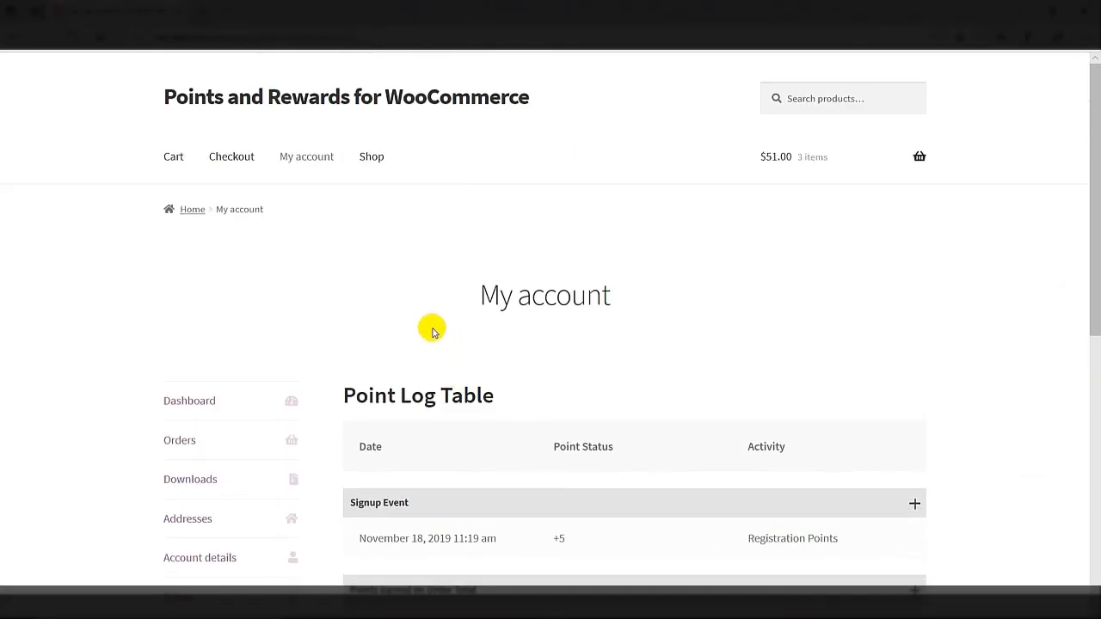
{"action": "left_click", "coordinate": [311, 157]}
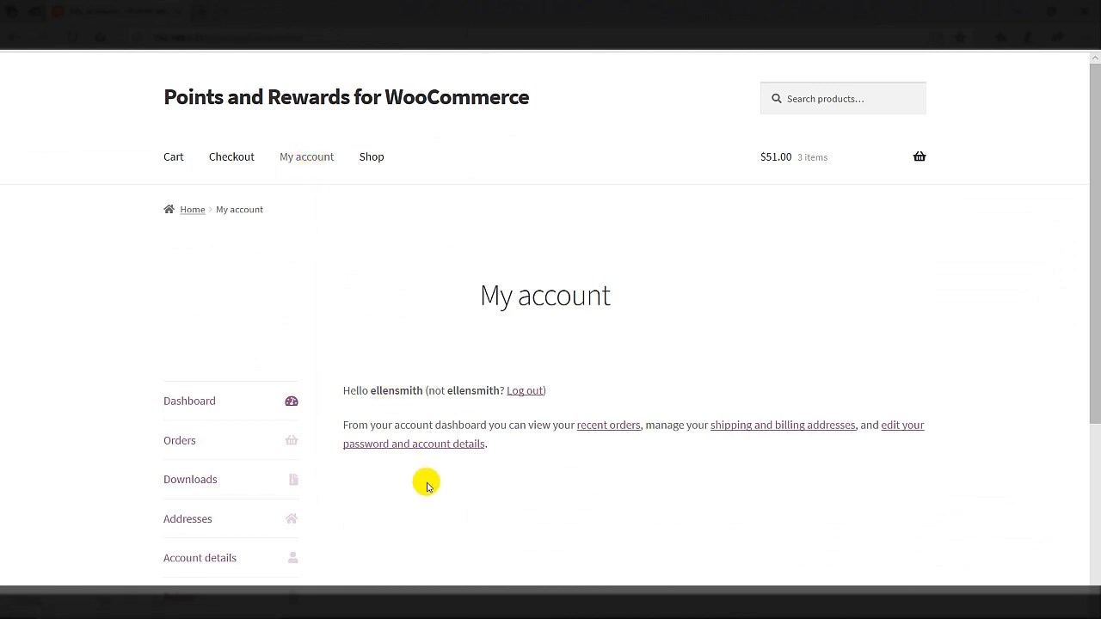
{"action": "scroll", "coordinate": [427, 486], "scroll_direction": "down", "scroll_amount": 1}
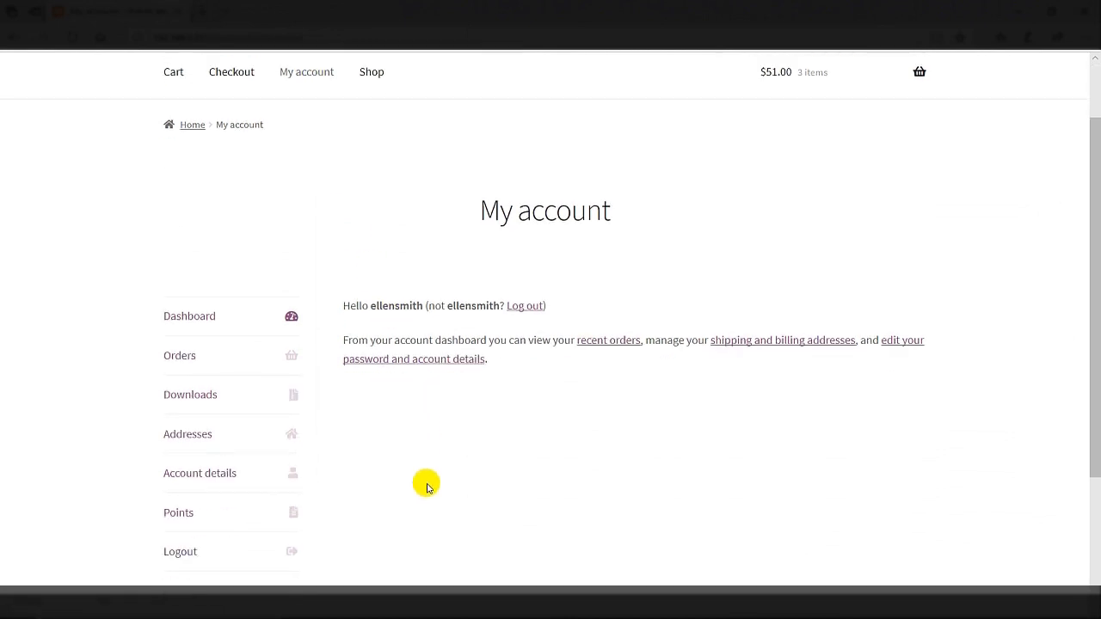
{"action": "left_click", "coordinate": [181, 515]}
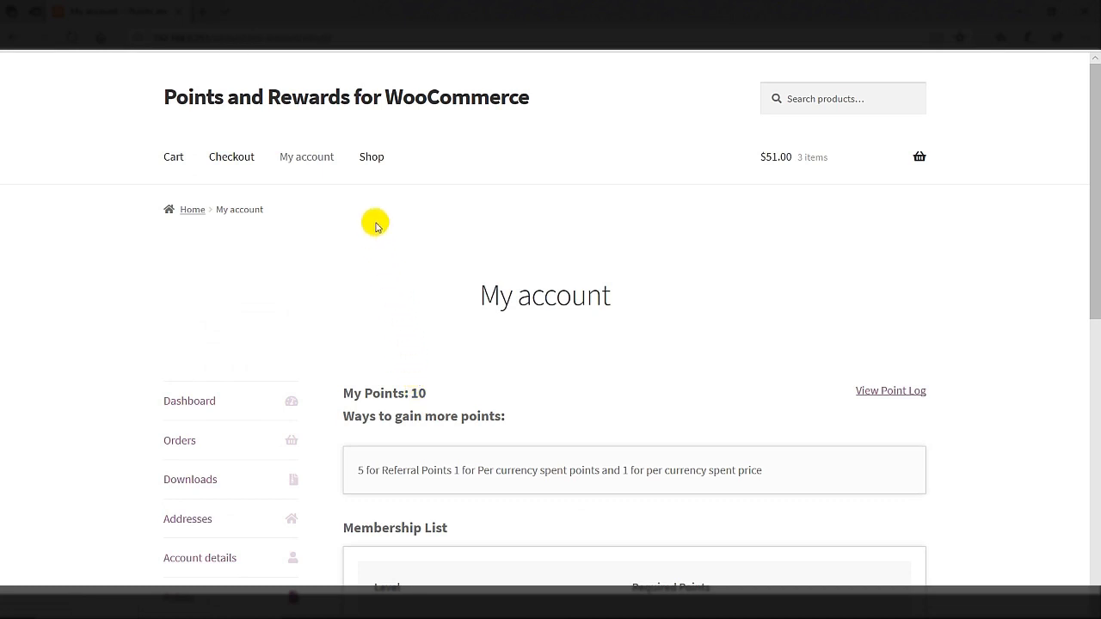
Add the $15.00 Album to the cart from the Shop and view the cart
{"action": "left_click", "coordinate": [372, 160]}
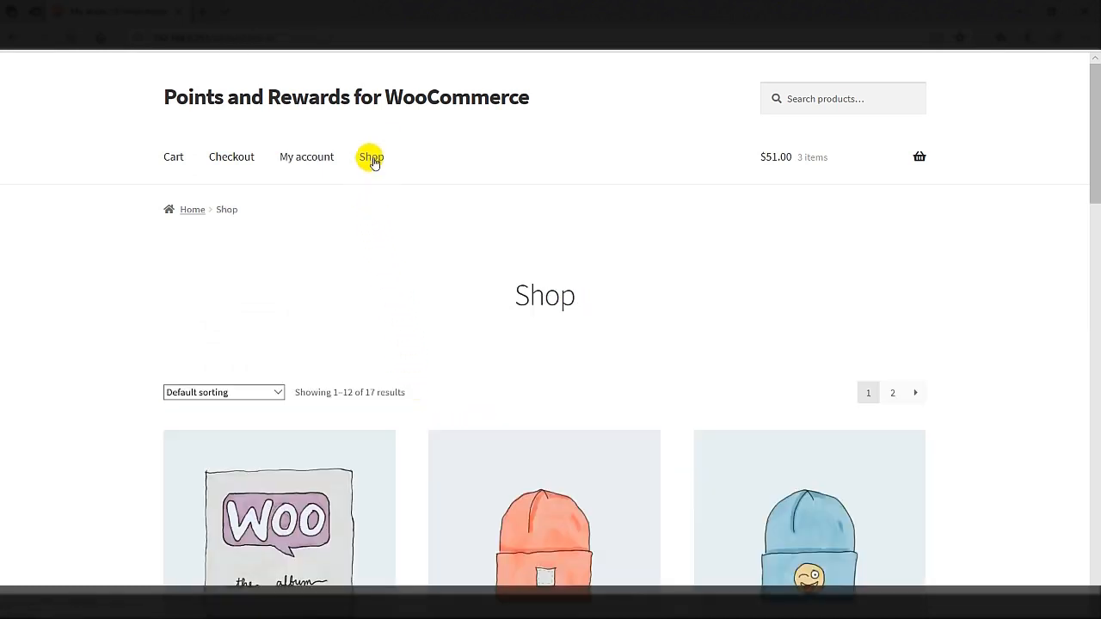
{"action": "scroll", "coordinate": [69, 214], "scroll_direction": "down", "scroll_amount": 7}
{"action": "scroll", "coordinate": [68, 214], "scroll_direction": "up", "scroll_amount": 2}
{"action": "left_click", "coordinate": [294, 319]}
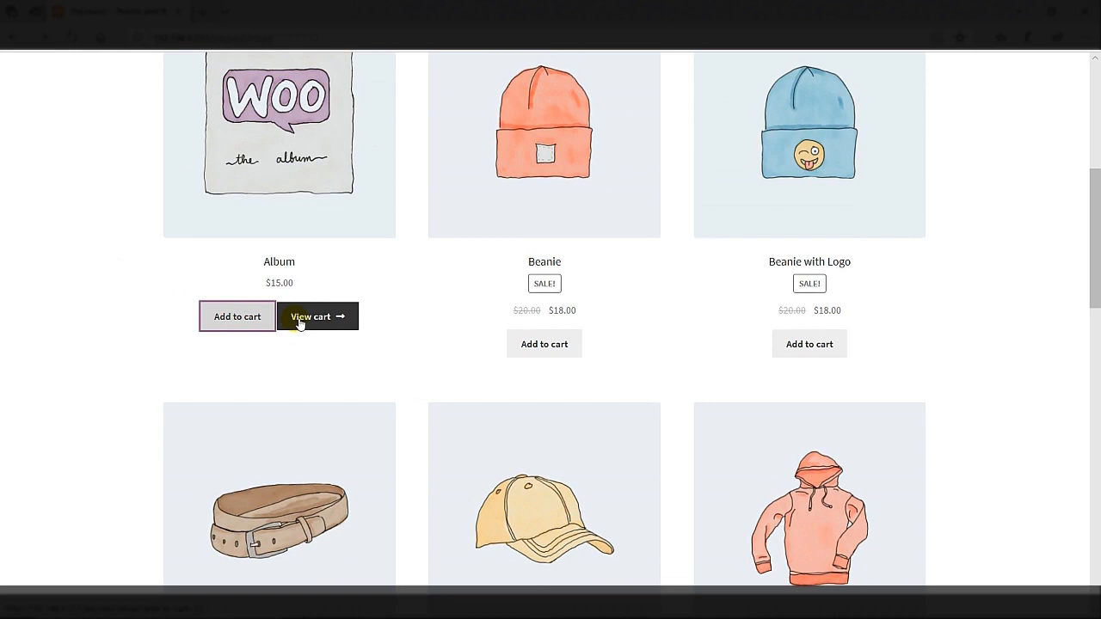
{"action": "left_click", "coordinate": [301, 319]}
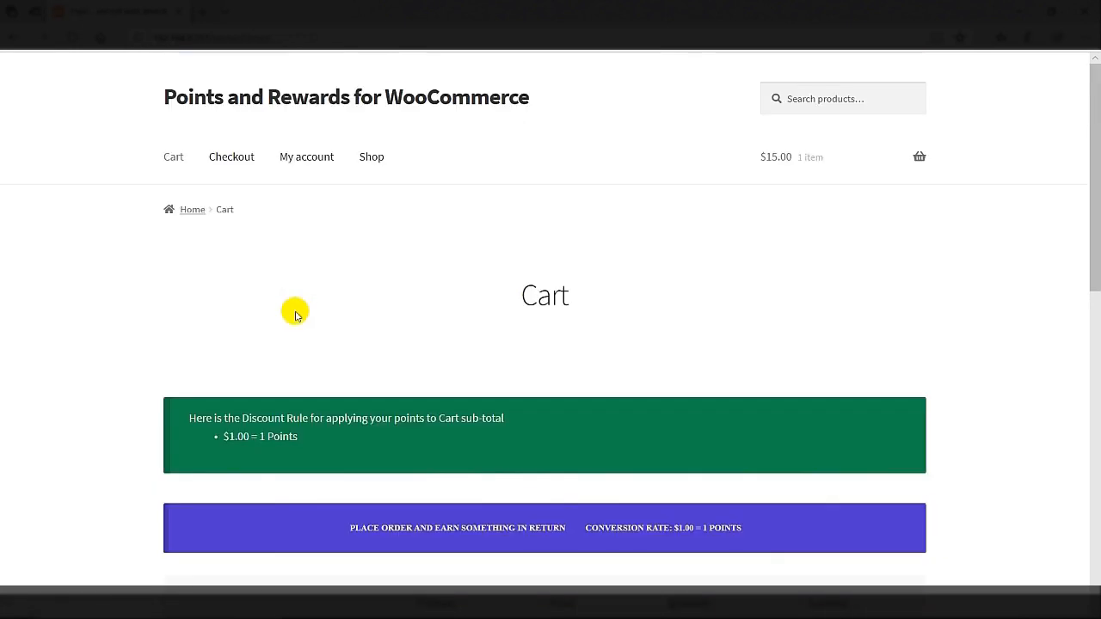
Redeem the 10 points against the cart for a $10.00 discount
{"action": "scroll", "coordinate": [292, 313], "scroll_direction": "down", "scroll_amount": 4}
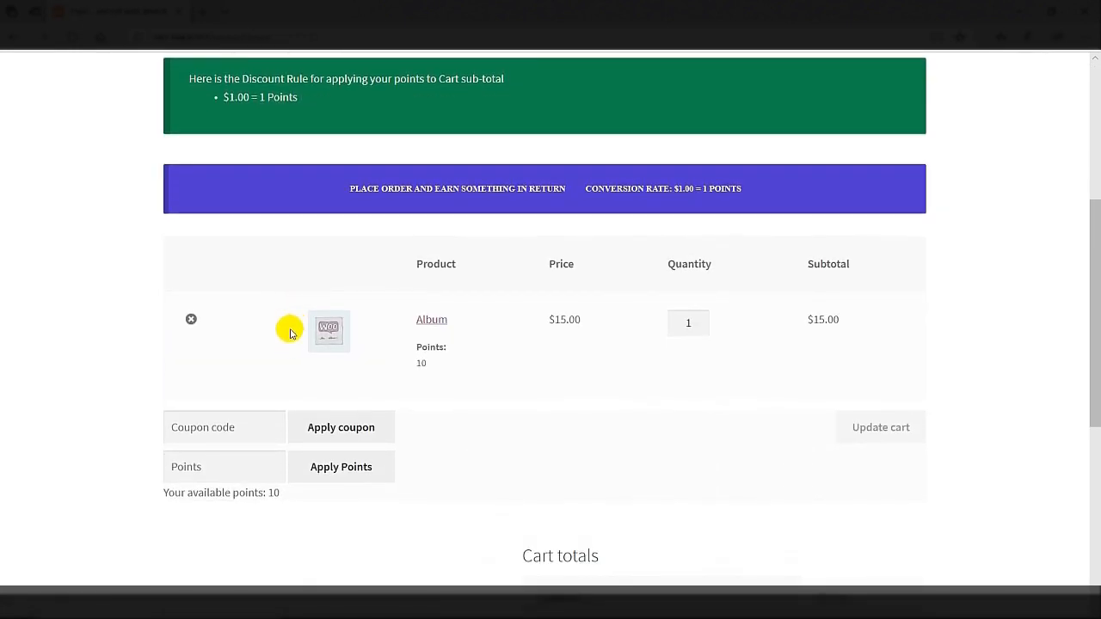
{"action": "scroll", "coordinate": [287, 353], "scroll_direction": "down", "scroll_amount": 1}
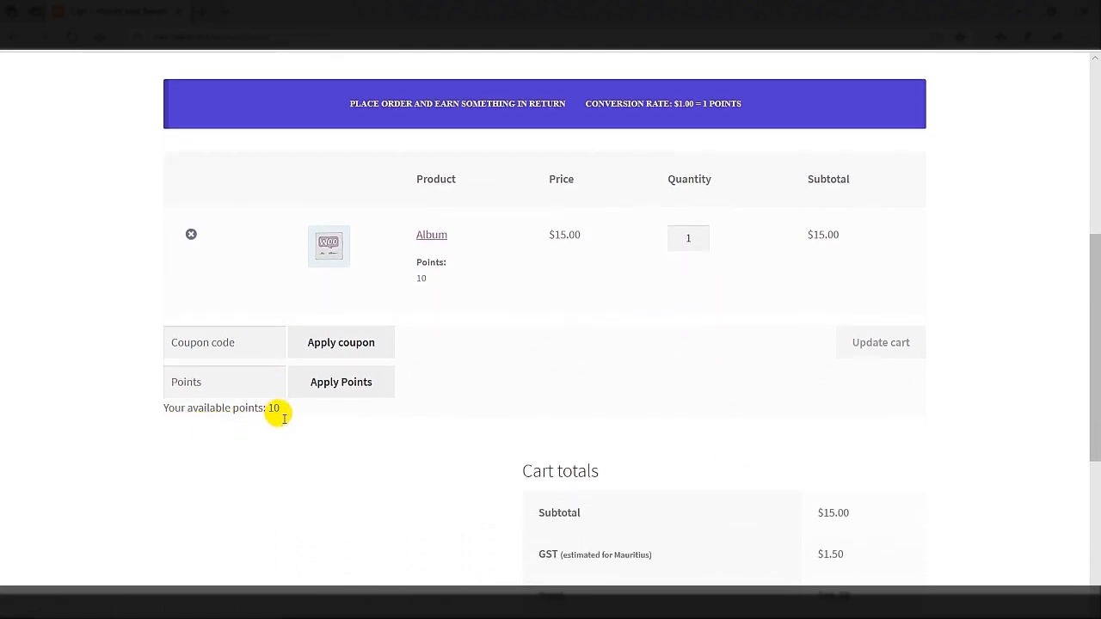
{"action": "left_click", "coordinate": [267, 389]}
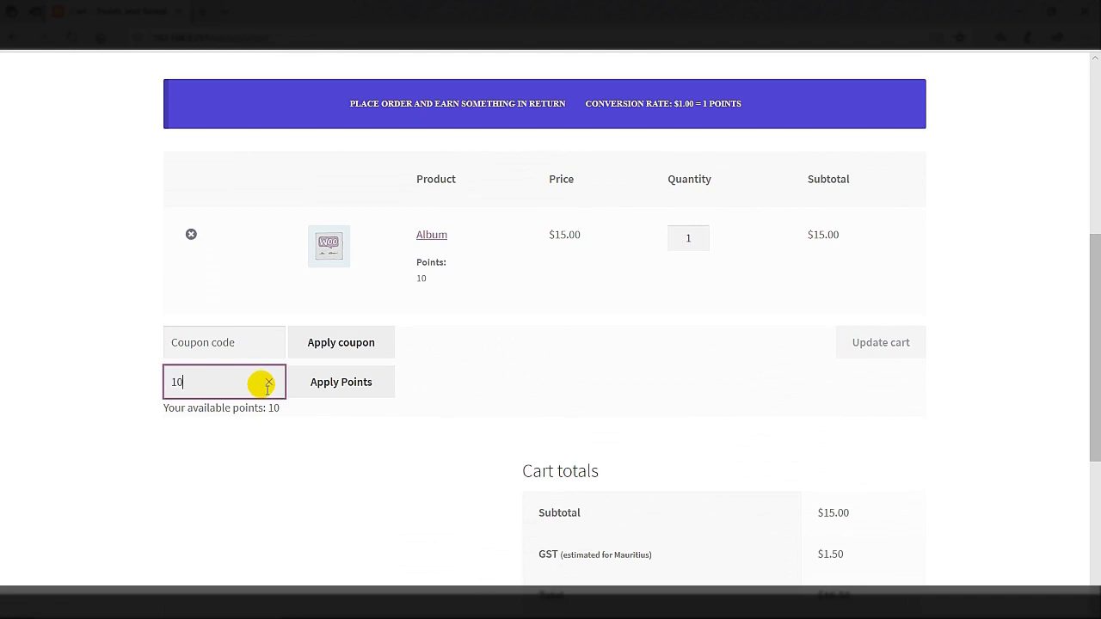
{"action": "left_click", "coordinate": [356, 381]}
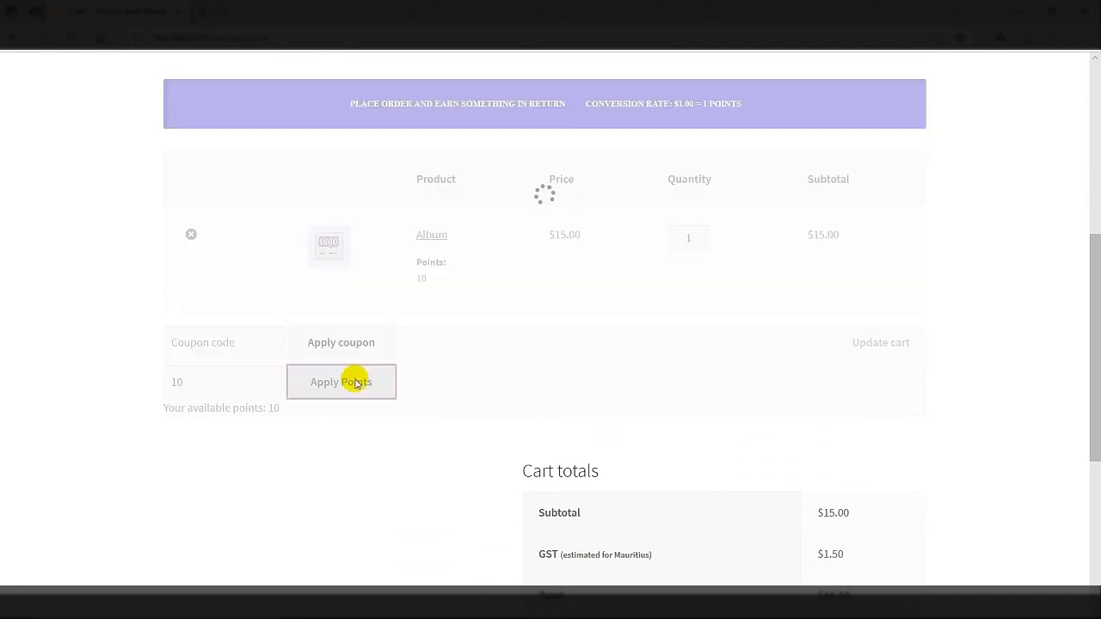
Remove the $10.00 points discount and proceed to checkout
{"action": "scroll", "coordinate": [355, 382], "scroll_direction": "down", "scroll_amount": 4}
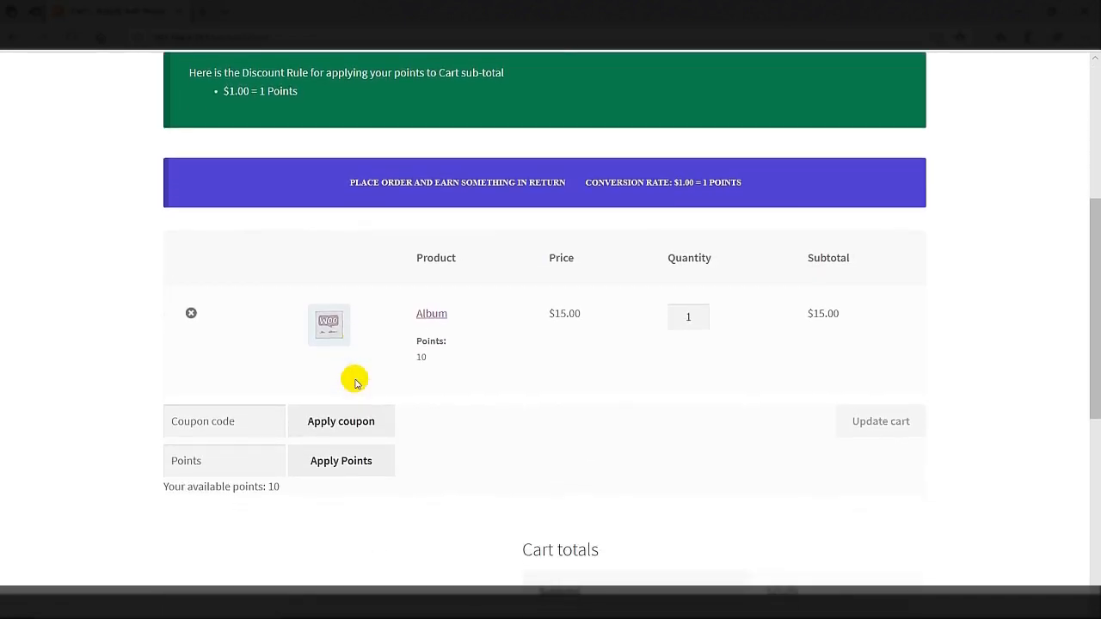
{"action": "scroll", "coordinate": [356, 382], "scroll_direction": "down", "scroll_amount": 3}
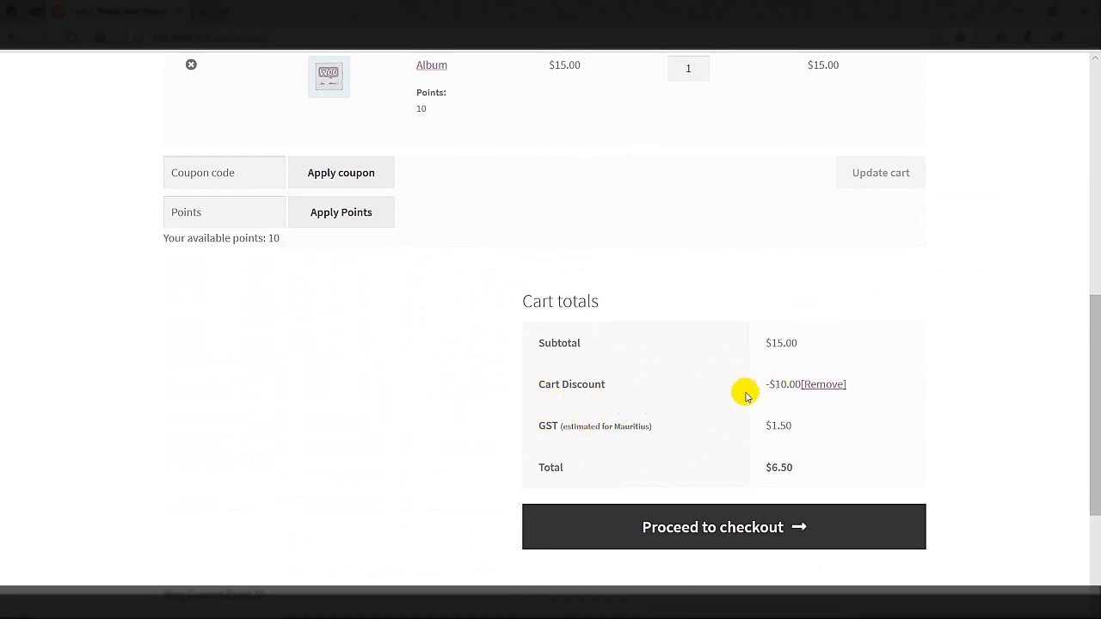
{"action": "left_click", "coordinate": [831, 384]}
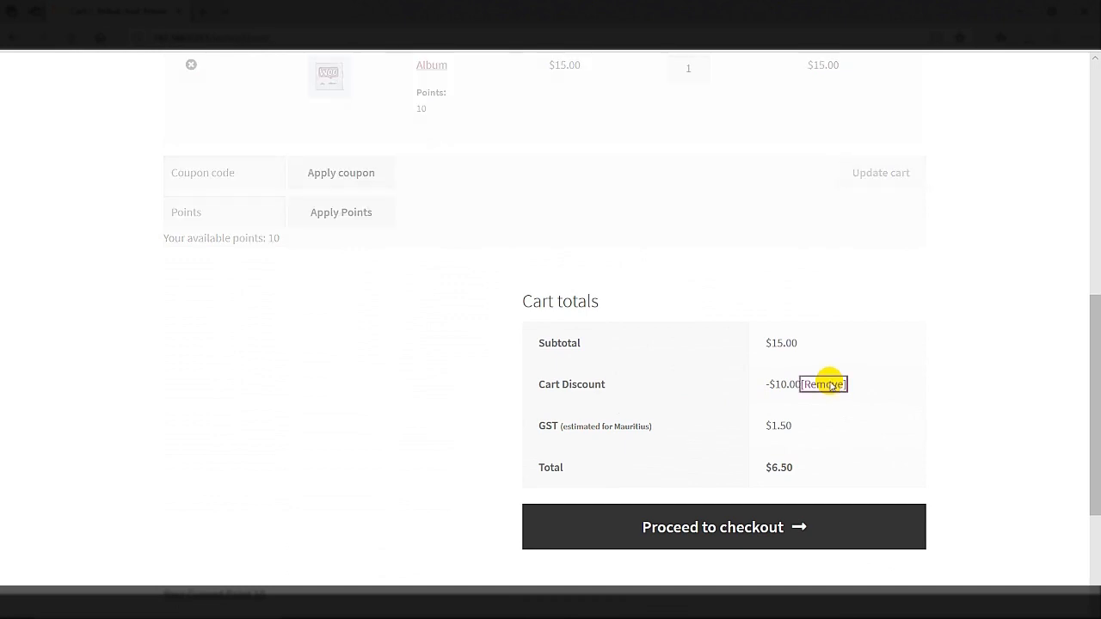
{"action": "scroll", "coordinate": [830, 385], "scroll_direction": "down", "scroll_amount": 5}
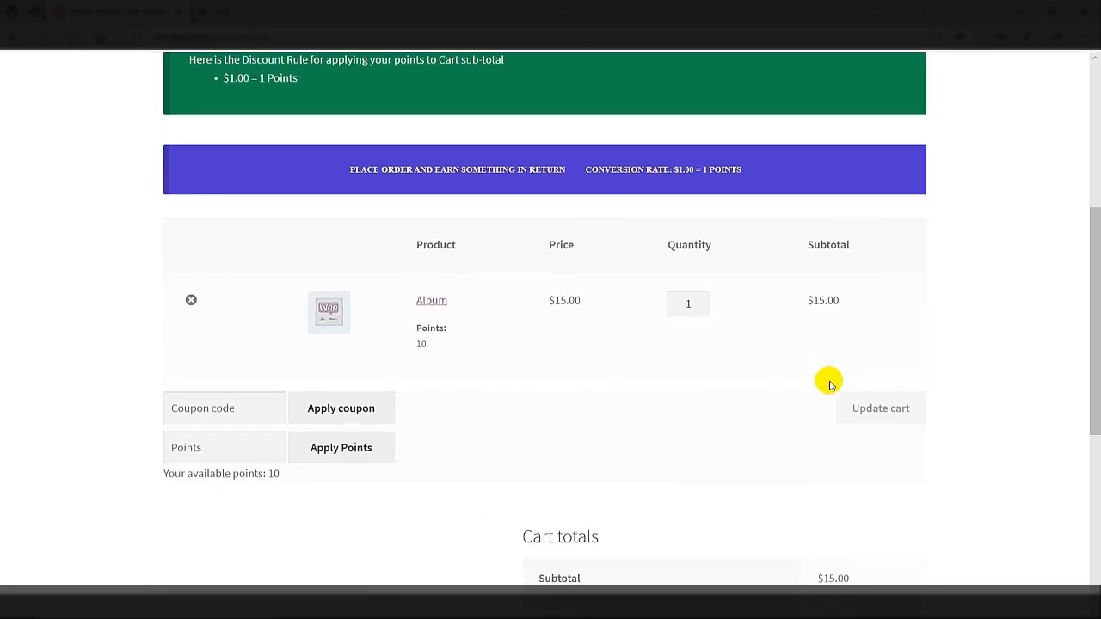
{"action": "scroll", "coordinate": [831, 385], "scroll_direction": "down", "scroll_amount": 2}
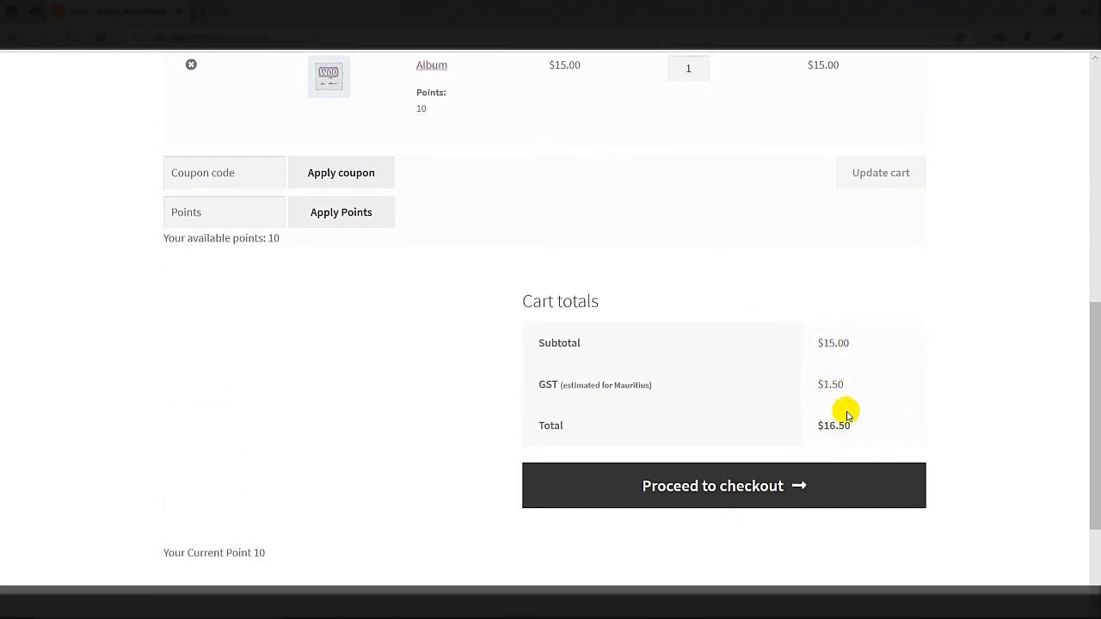
{"action": "left_click", "coordinate": [700, 499]}
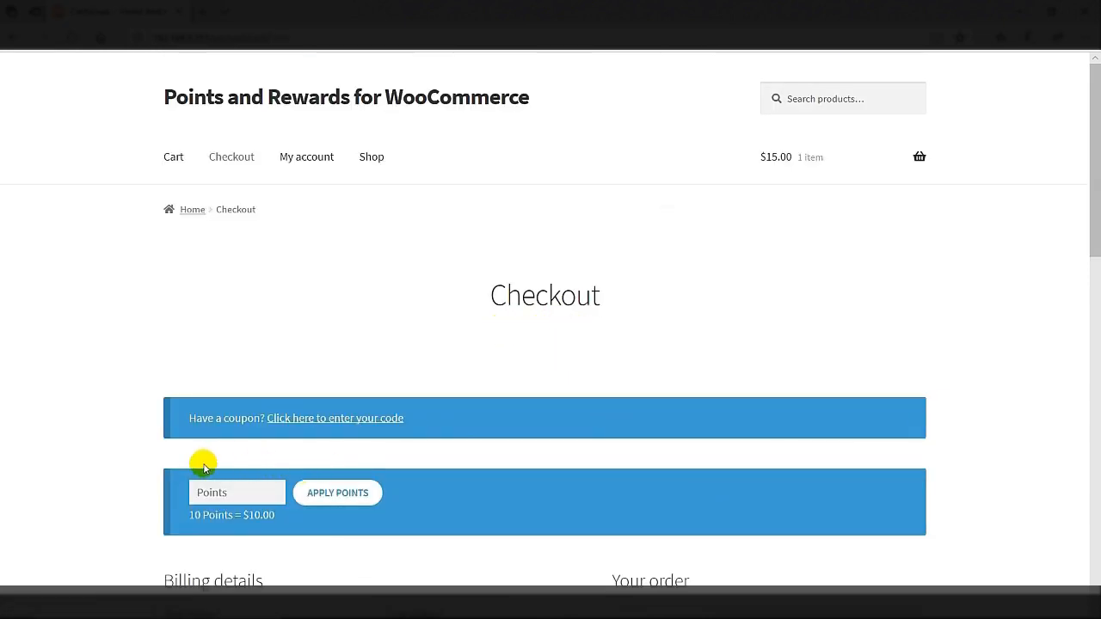
Apply 10 points at checkout, cutting the Album total to $6.50, and place the order
{"action": "scroll", "coordinate": [203, 465], "scroll_direction": "down", "scroll_amount": 1}
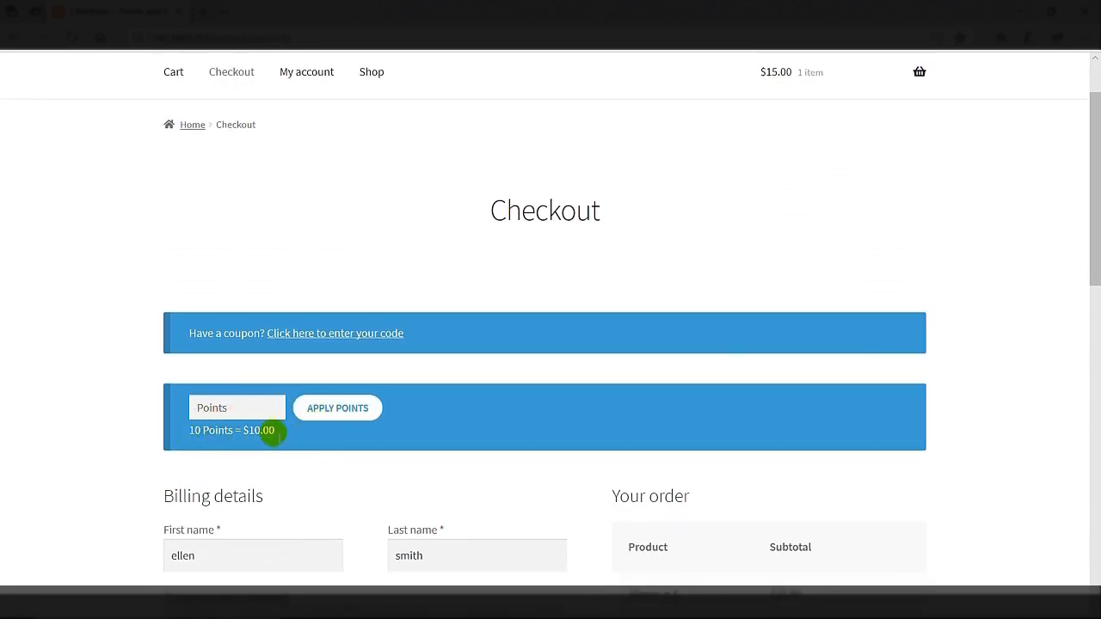
{"action": "left_click", "coordinate": [257, 414]}
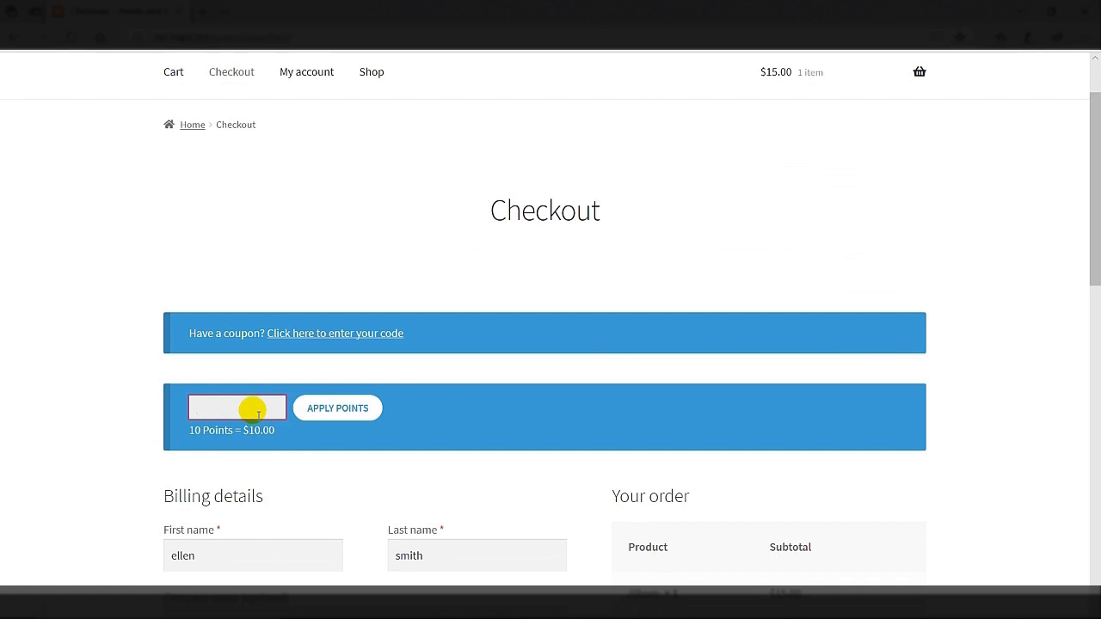
{"action": "left_click", "coordinate": [327, 416]}
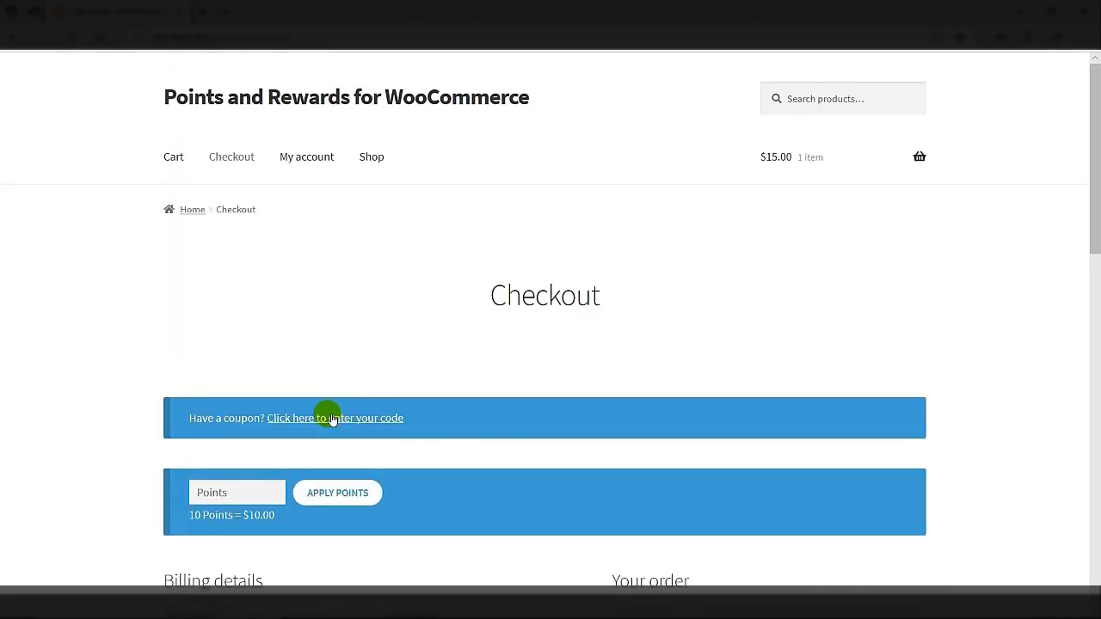
{"action": "scroll", "coordinate": [333, 419], "scroll_direction": "down", "scroll_amount": 5}
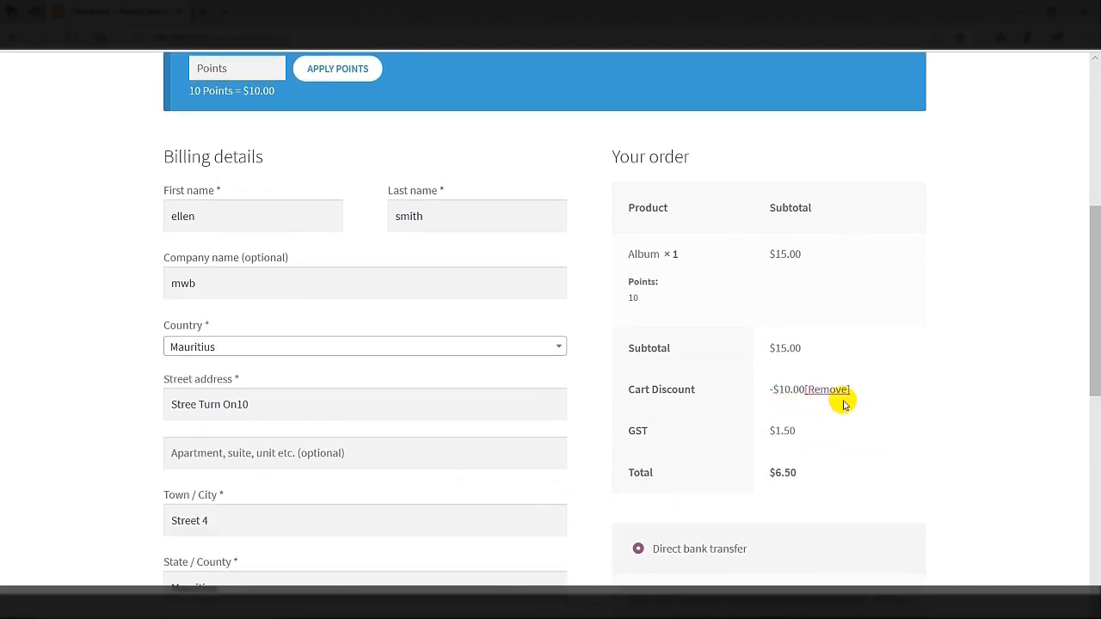
{"action": "scroll", "coordinate": [843, 403], "scroll_direction": "down", "scroll_amount": 7}
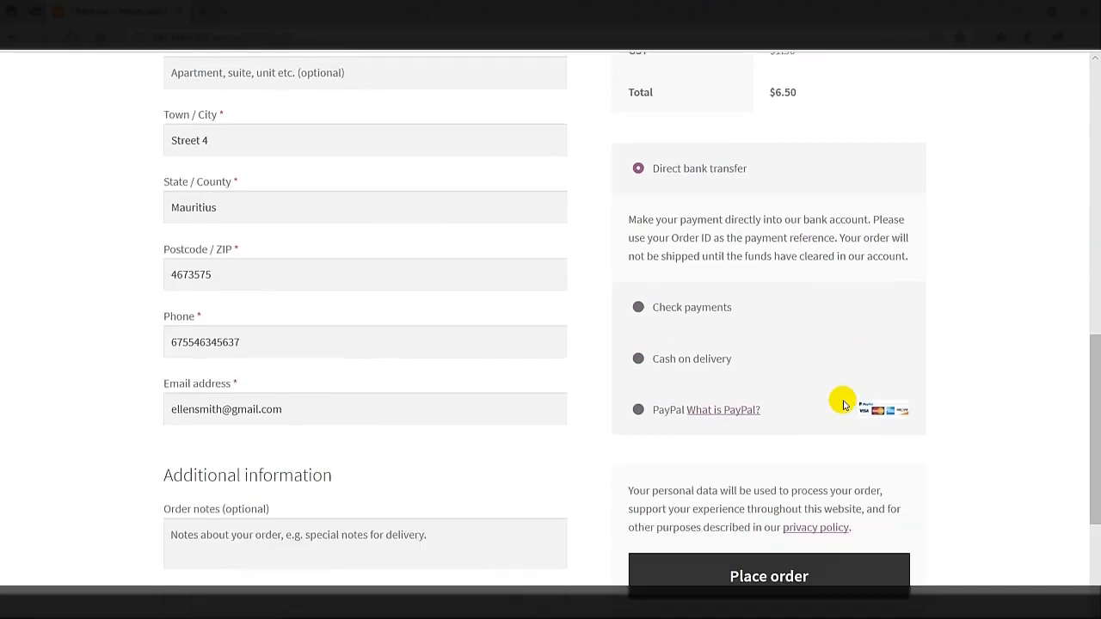
{"action": "left_click", "coordinate": [754, 345]}
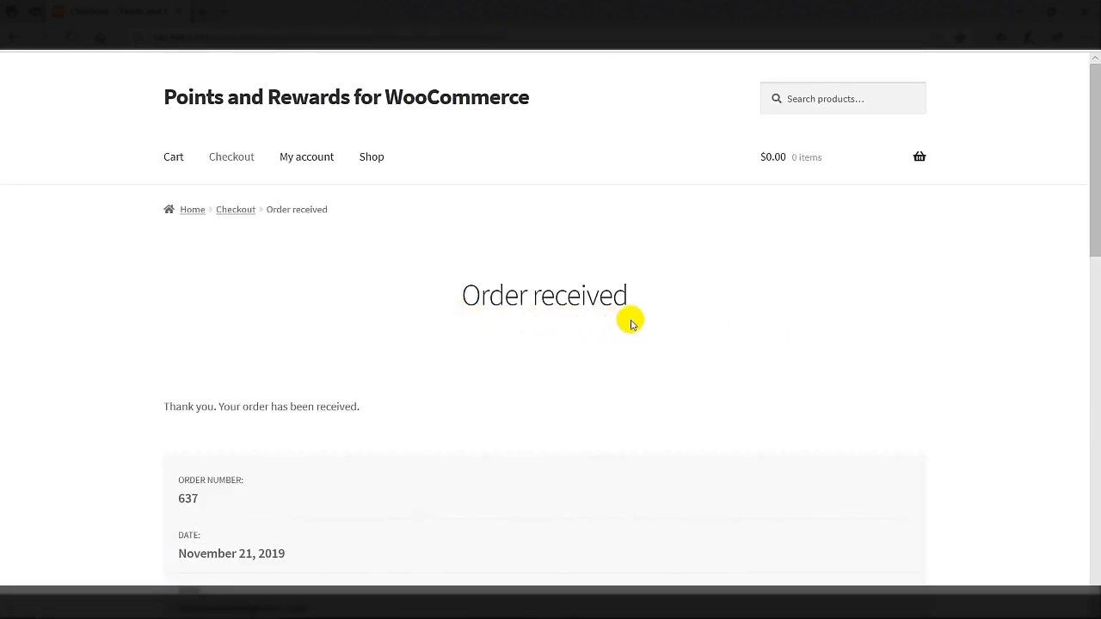
Open the customer's Points overview from My account
{"action": "left_click", "coordinate": [319, 150]}
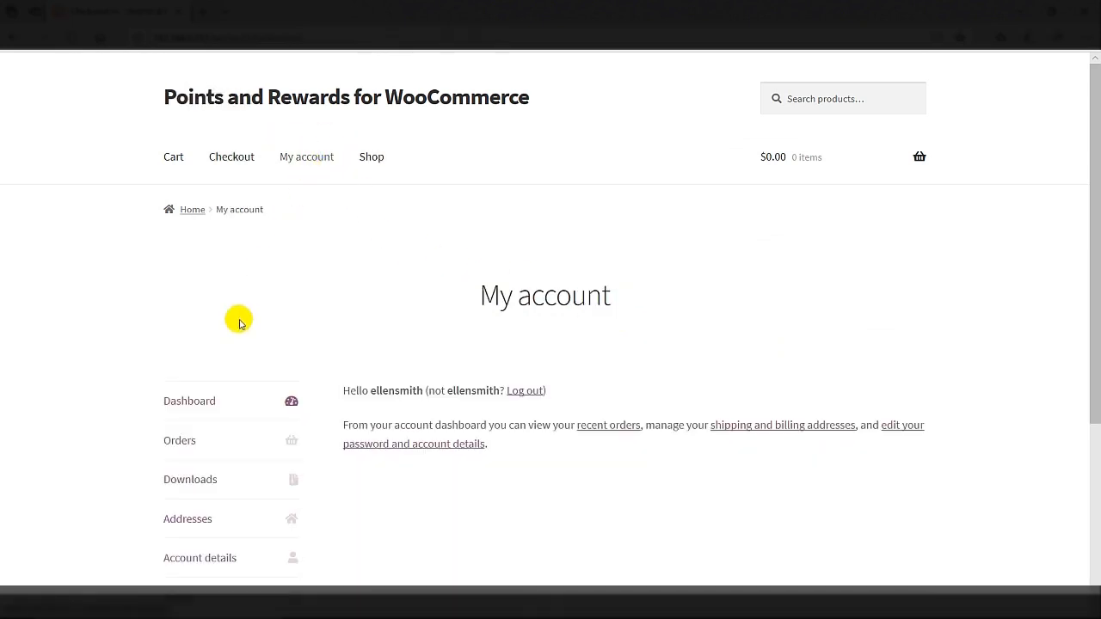
{"action": "scroll", "coordinate": [225, 341], "scroll_direction": "down", "scroll_amount": 3}
{"action": "left_click", "coordinate": [190, 349]}
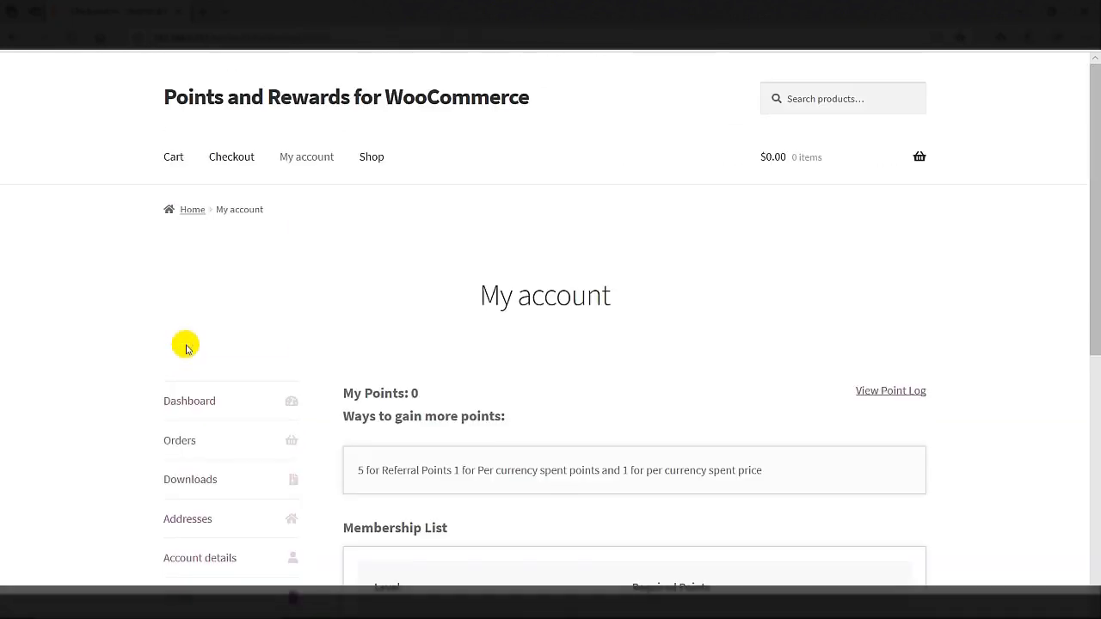
Review the customer's point history log, which shows a 0-point balance
{"action": "scroll", "coordinate": [189, 346], "scroll_direction": "down", "scroll_amount": 1}
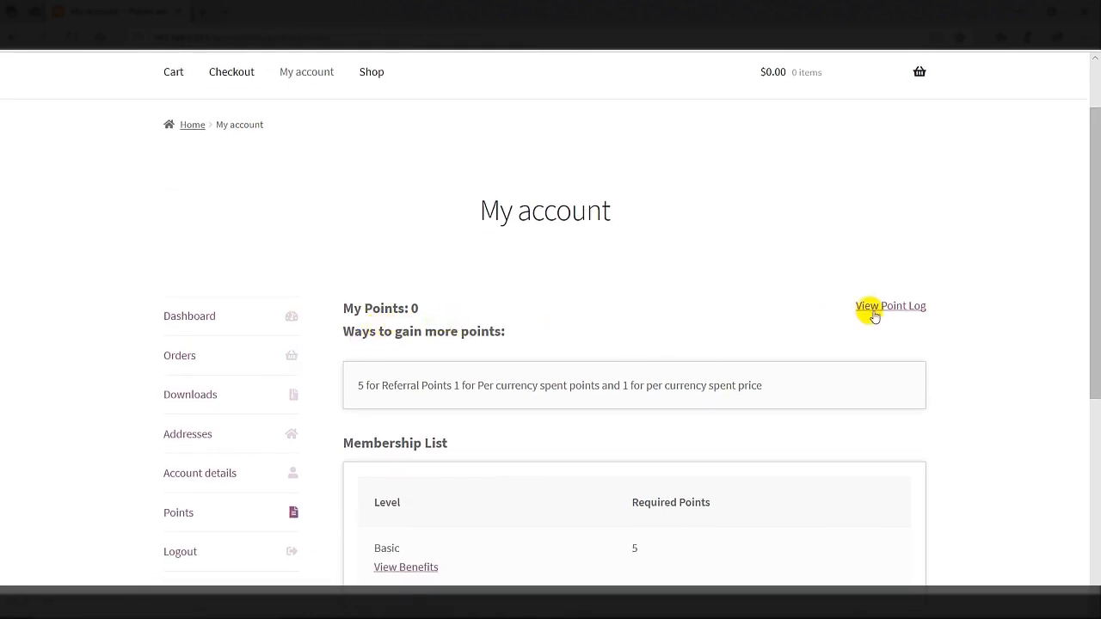
{"action": "left_click", "coordinate": [910, 308]}
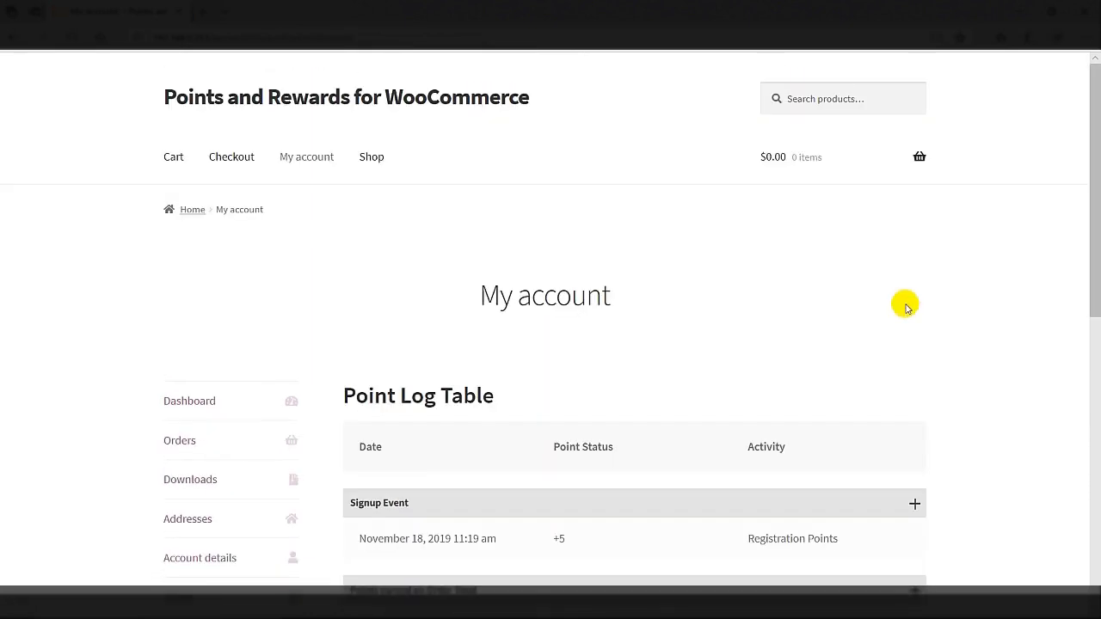
{"action": "scroll", "coordinate": [741, 332], "scroll_direction": "down", "scroll_amount": 2}
{"action": "scroll", "coordinate": [735, 337], "scroll_direction": "down", "scroll_amount": 1}
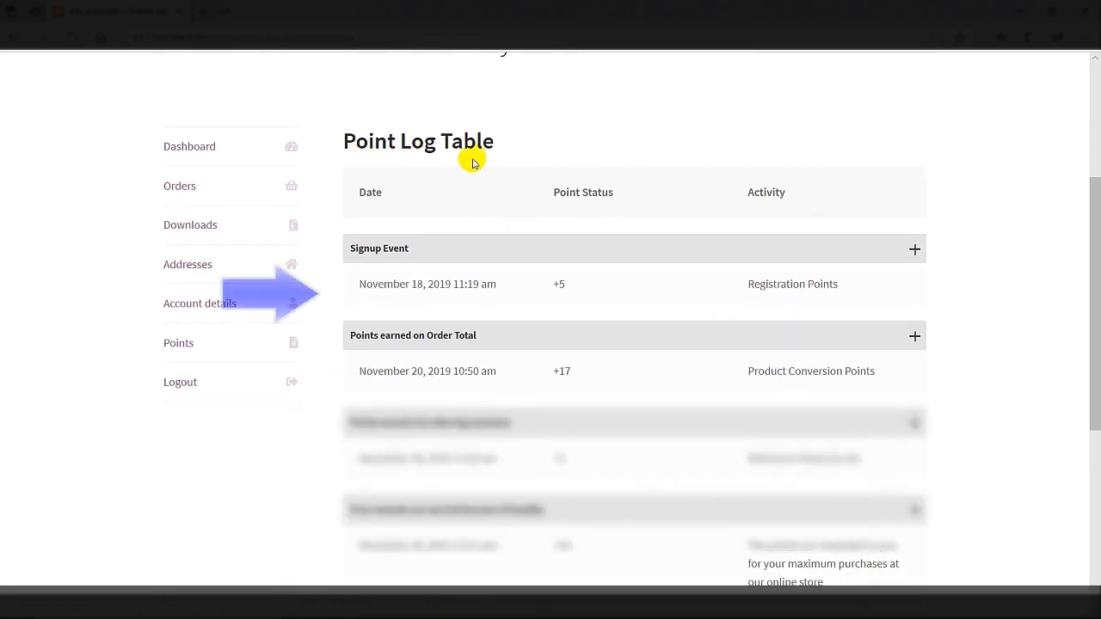
{"action": "scroll", "coordinate": [535, 392], "scroll_direction": "down", "scroll_amount": 3}
{"action": "scroll", "coordinate": [535, 392], "scroll_direction": "down", "scroll_amount": 1}
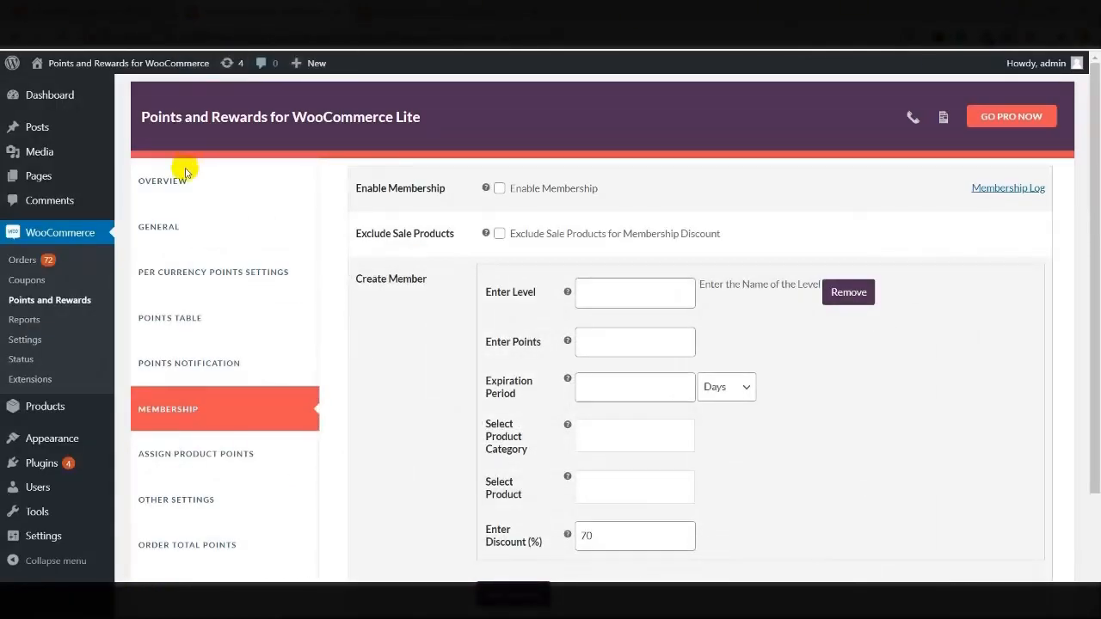
In the Points Table, give the customer 10 points with the remark 'loyalty' and update
{"action": "left_click", "coordinate": [163, 320]}
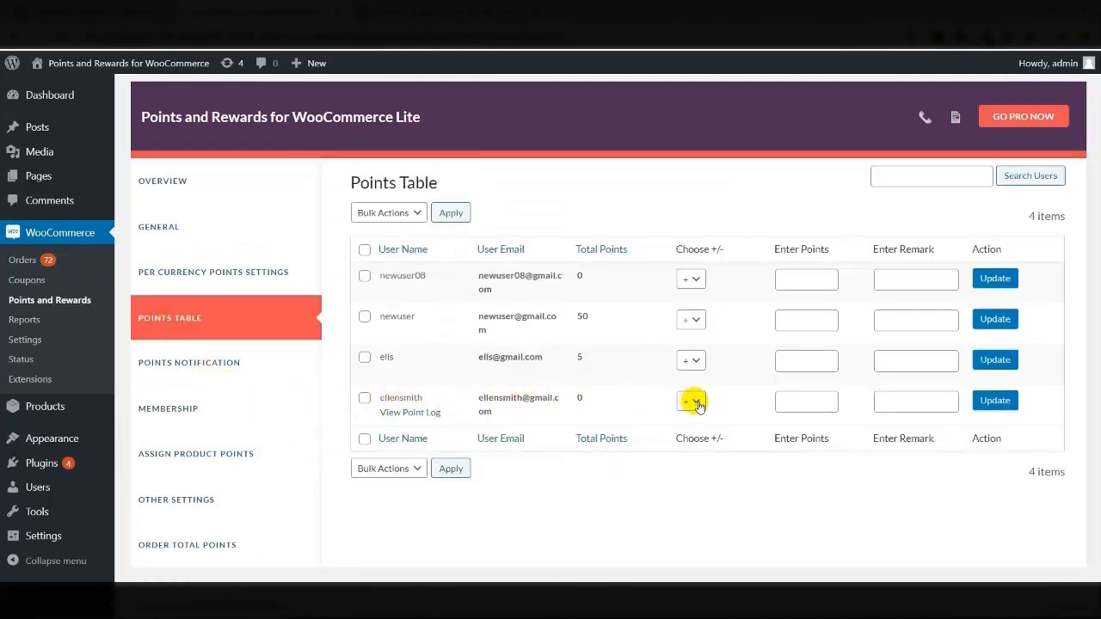
{"action": "left_click", "coordinate": [800, 404]}
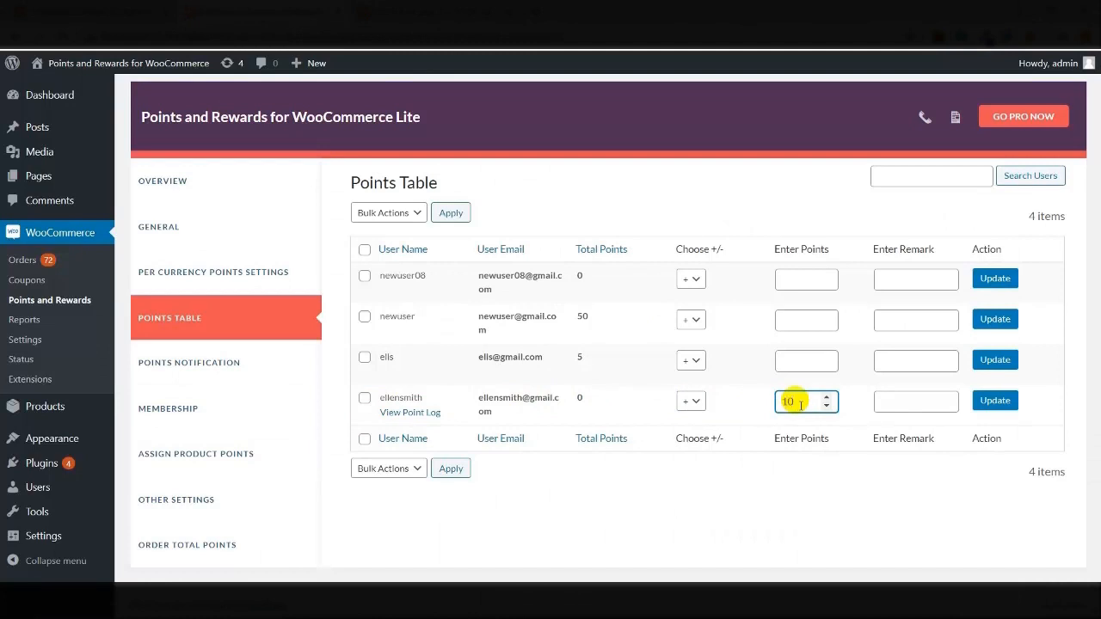
{"action": "left_click", "coordinate": [890, 409]}
{"action": "type", "text": "loyalty"}
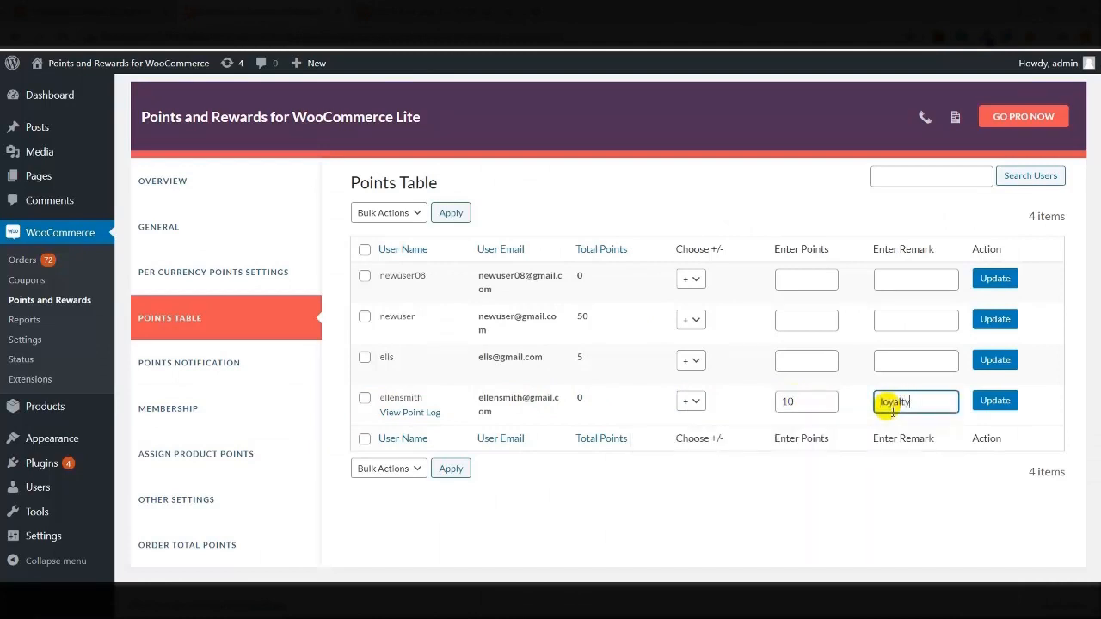
{"action": "left_click", "coordinate": [991, 403]}
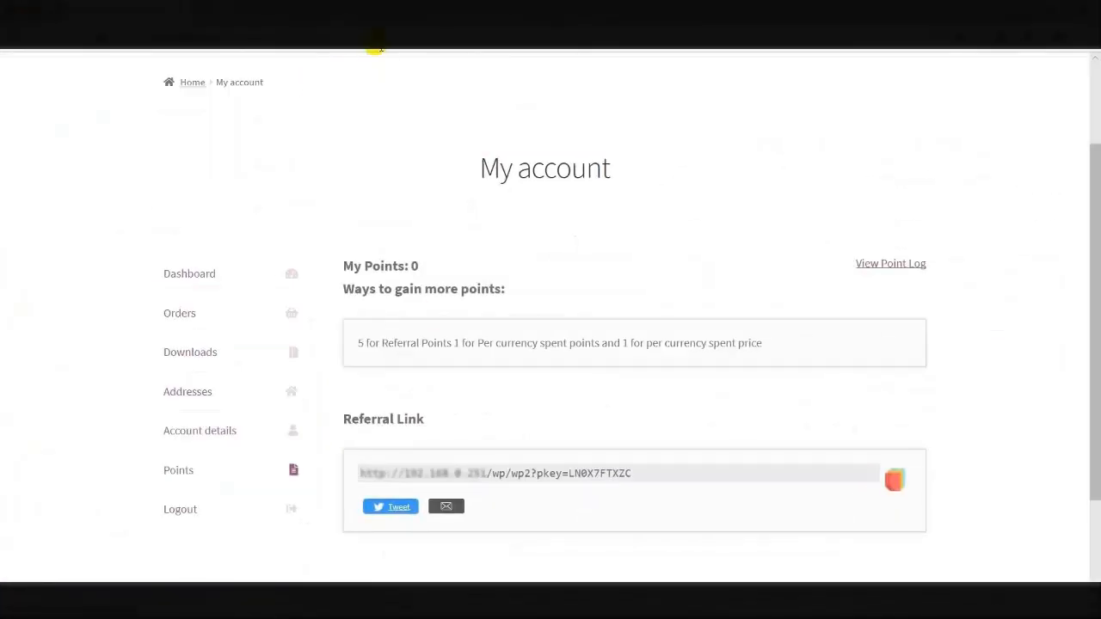
Reload the storefront My account Points page to reflect the points adjustment
{"action": "left_click", "coordinate": [376, 44]}
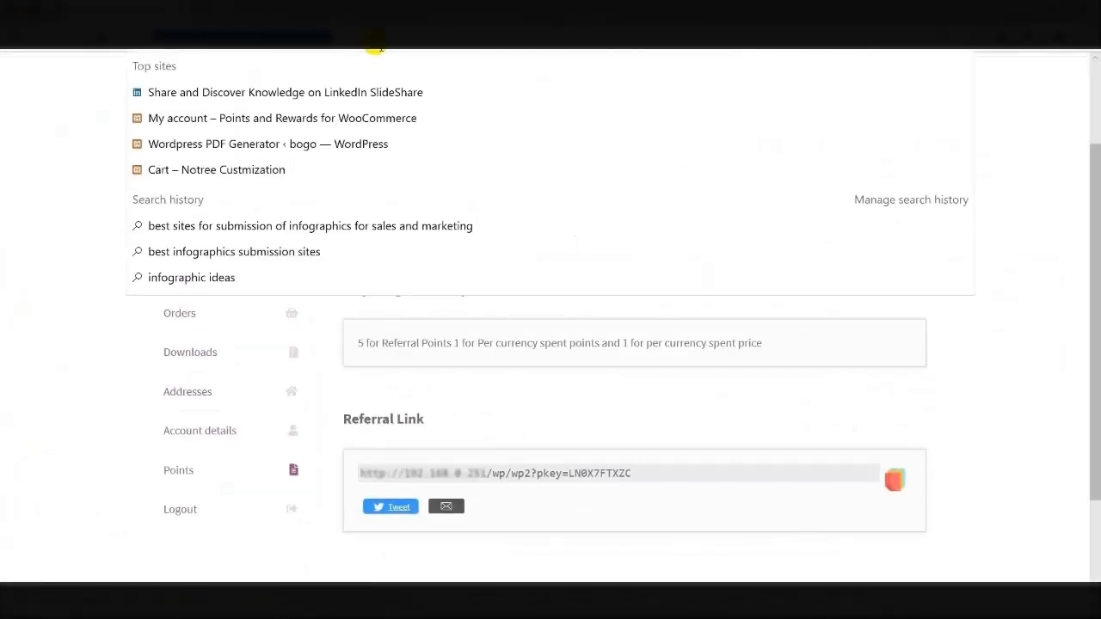
{"action": "key", "text": "Return"}
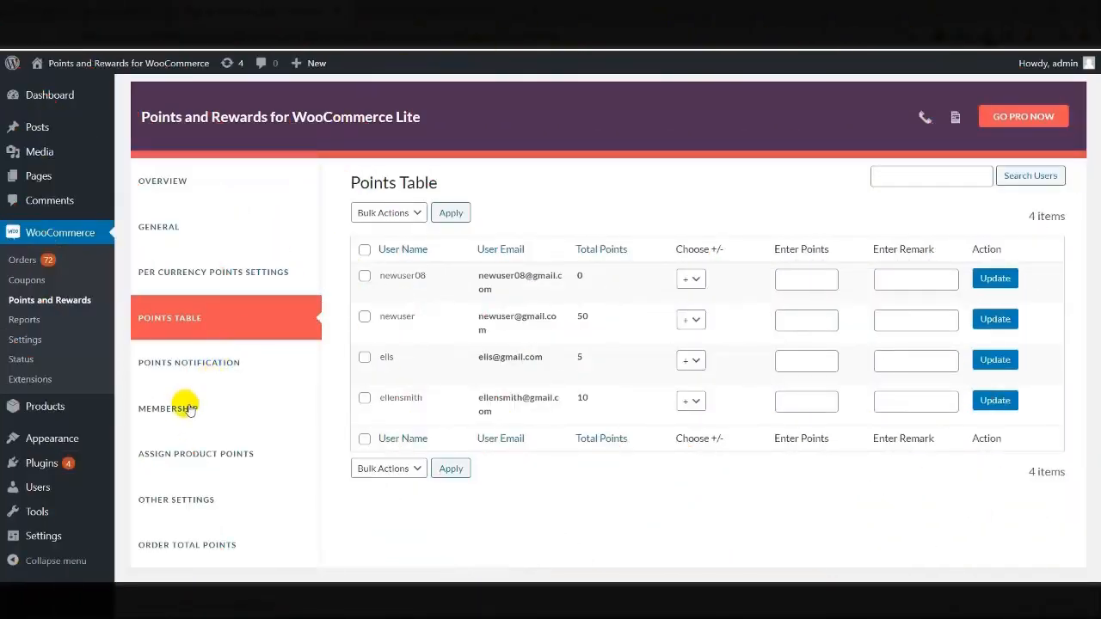
Enable membership and enter a Basic level needing 5 points with a 5-day expiration
{"action": "left_click", "coordinate": [184, 411]}
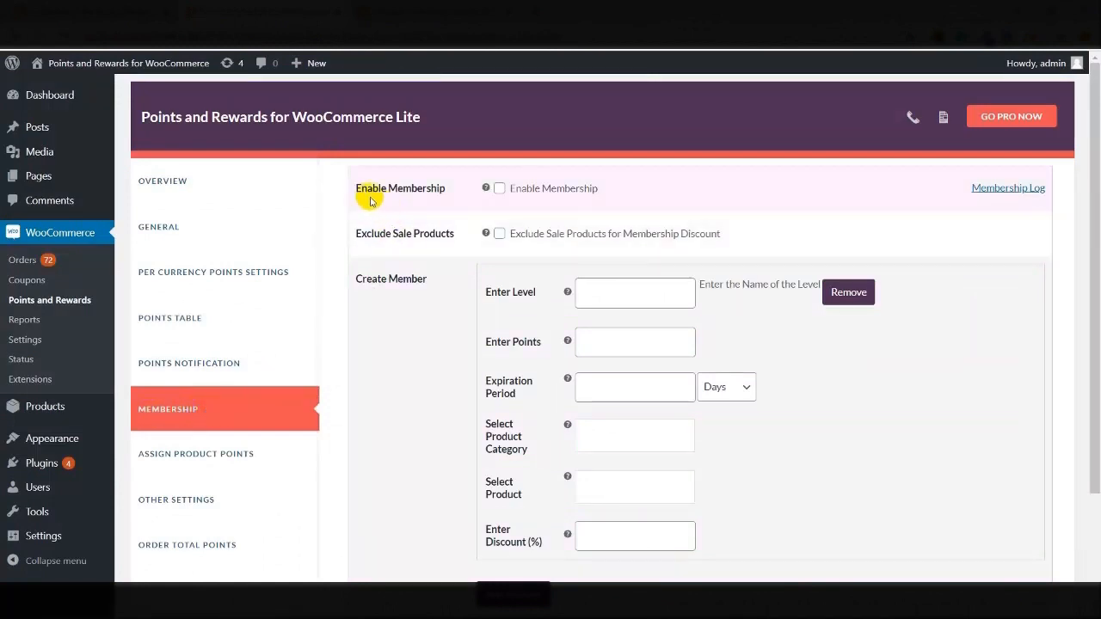
{"action": "left_click", "coordinate": [500, 188]}
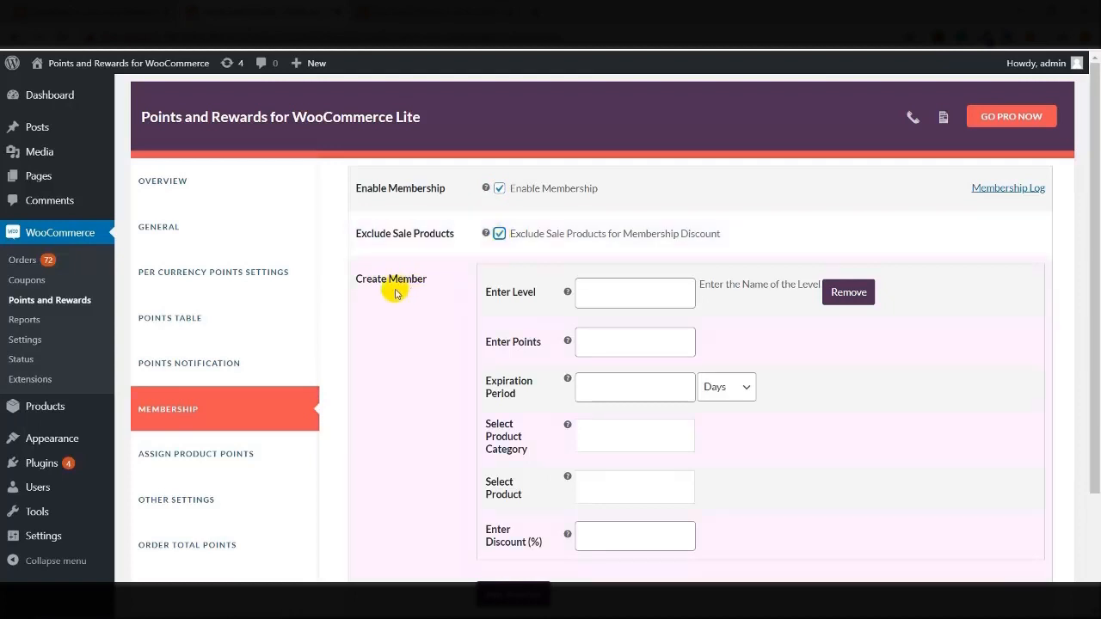
{"action": "left_click", "coordinate": [605, 299]}
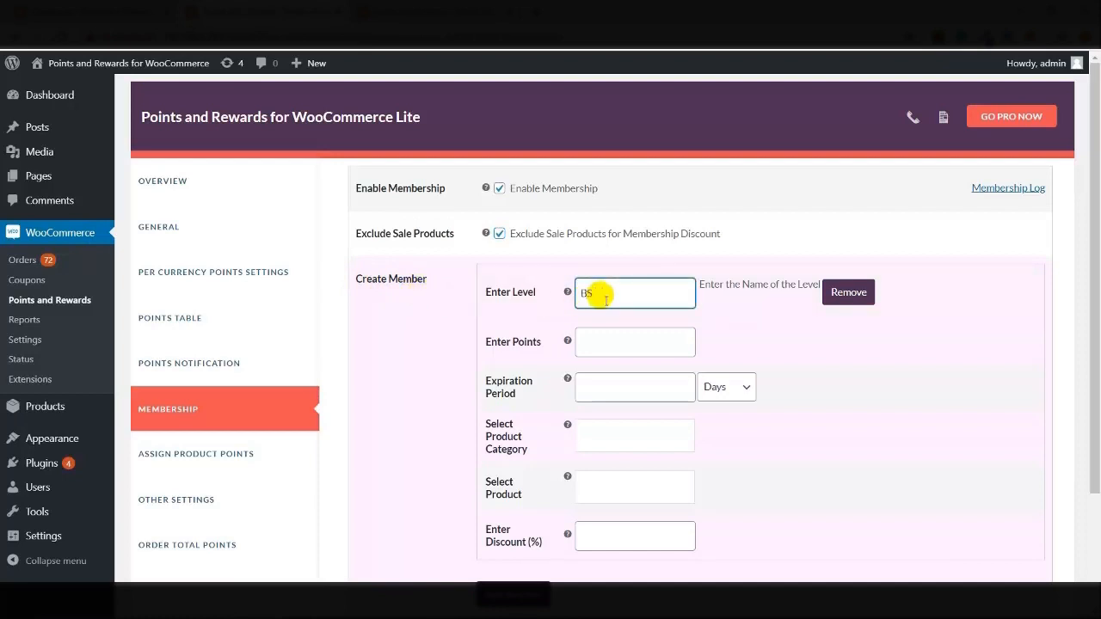
{"action": "left_click", "coordinate": [608, 344]}
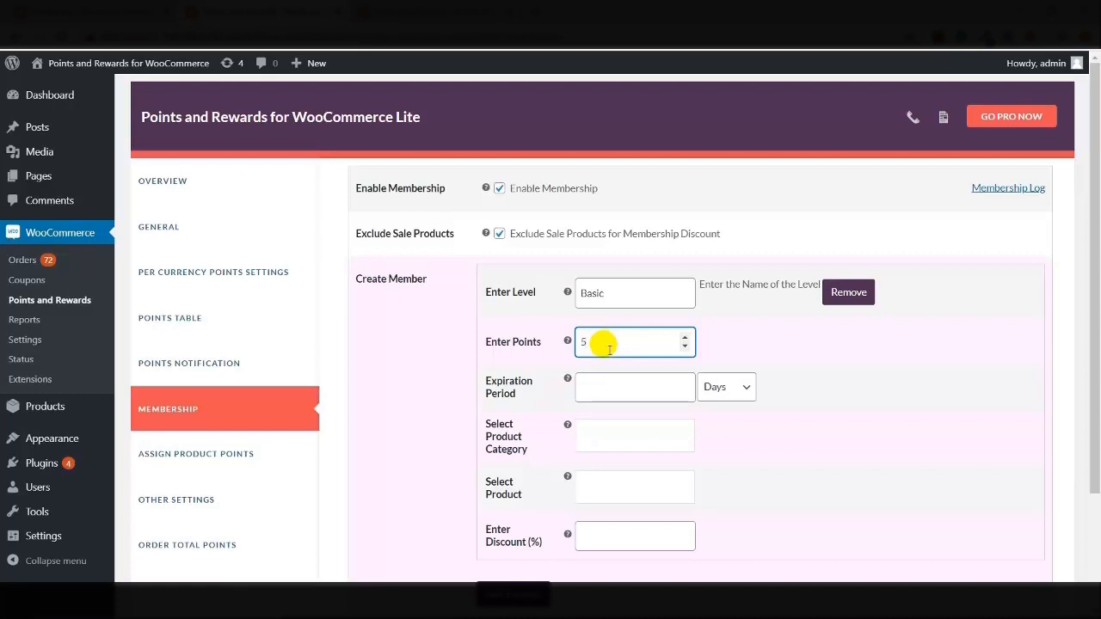
{"action": "left_click", "coordinate": [609, 388]}
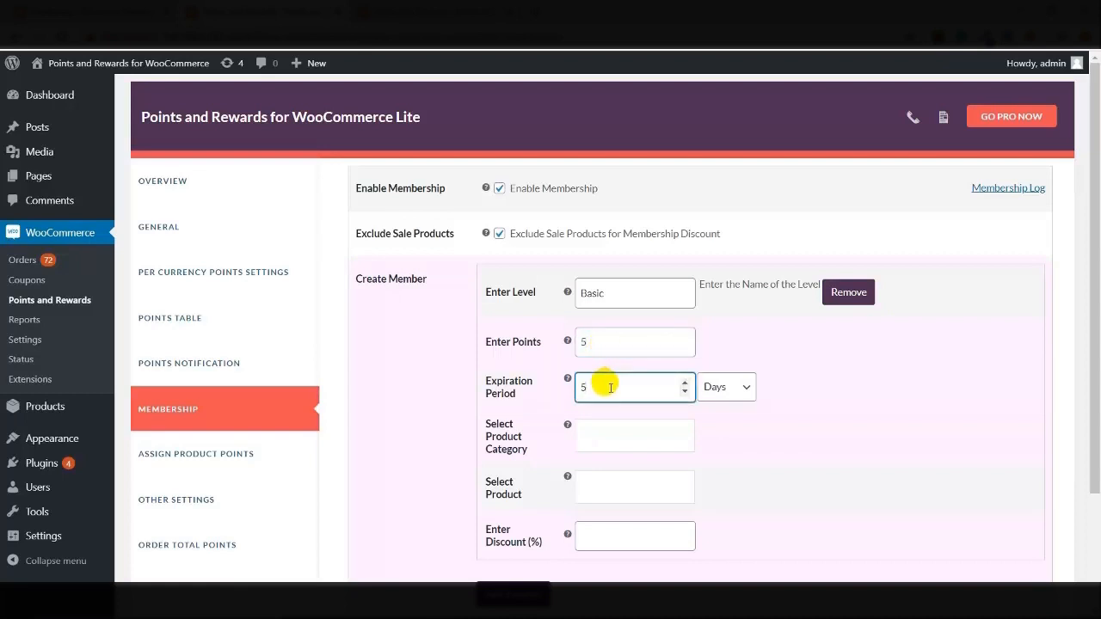
{"action": "left_click", "coordinate": [605, 434]}
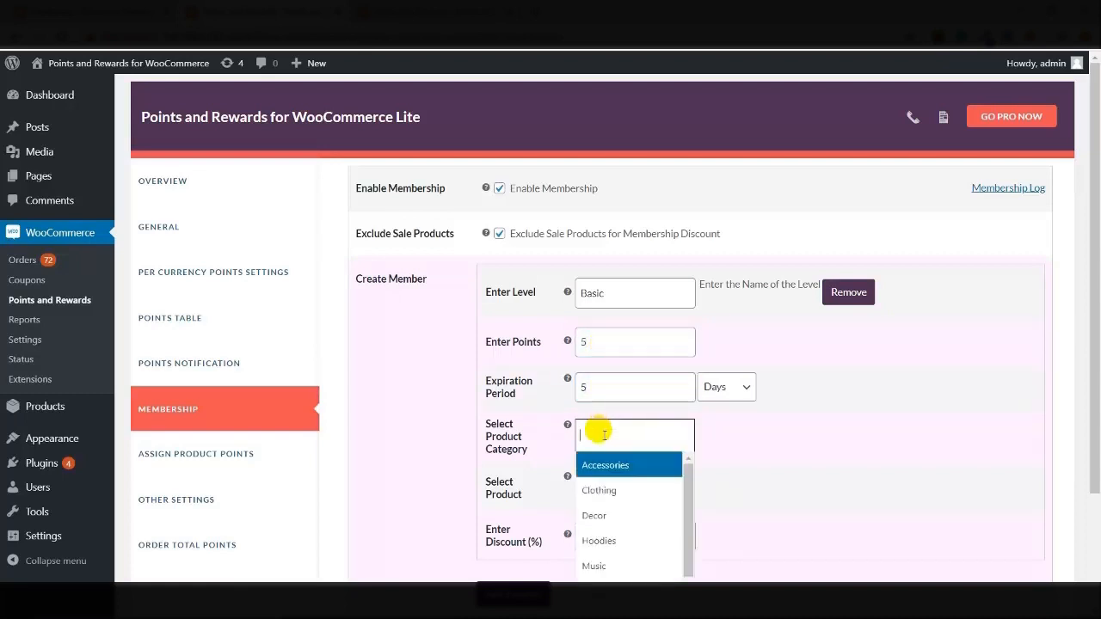
Add the Accessories, Clothing, Hoodies, Decor and Music categories to the Basic level
{"action": "left_click", "coordinate": [606, 465]}
{"action": "left_click", "coordinate": [661, 438]}
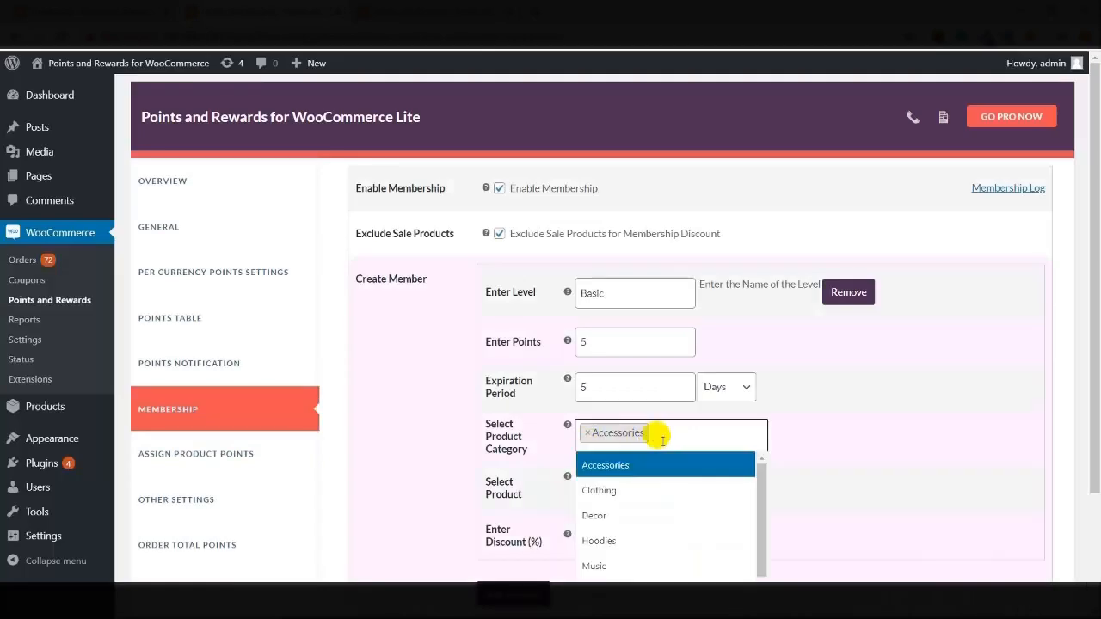
{"action": "left_click", "coordinate": [624, 489]}
{"action": "left_click", "coordinate": [730, 436]}
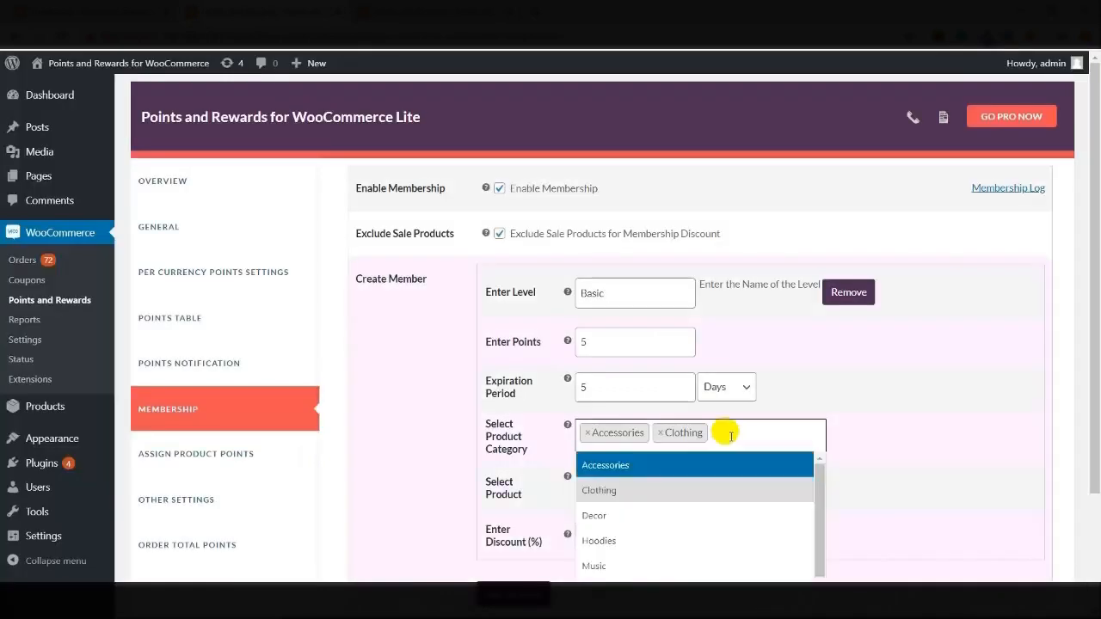
{"action": "scroll", "coordinate": [726, 434], "scroll_direction": "down", "scroll_amount": 2}
{"action": "left_click", "coordinate": [588, 389]}
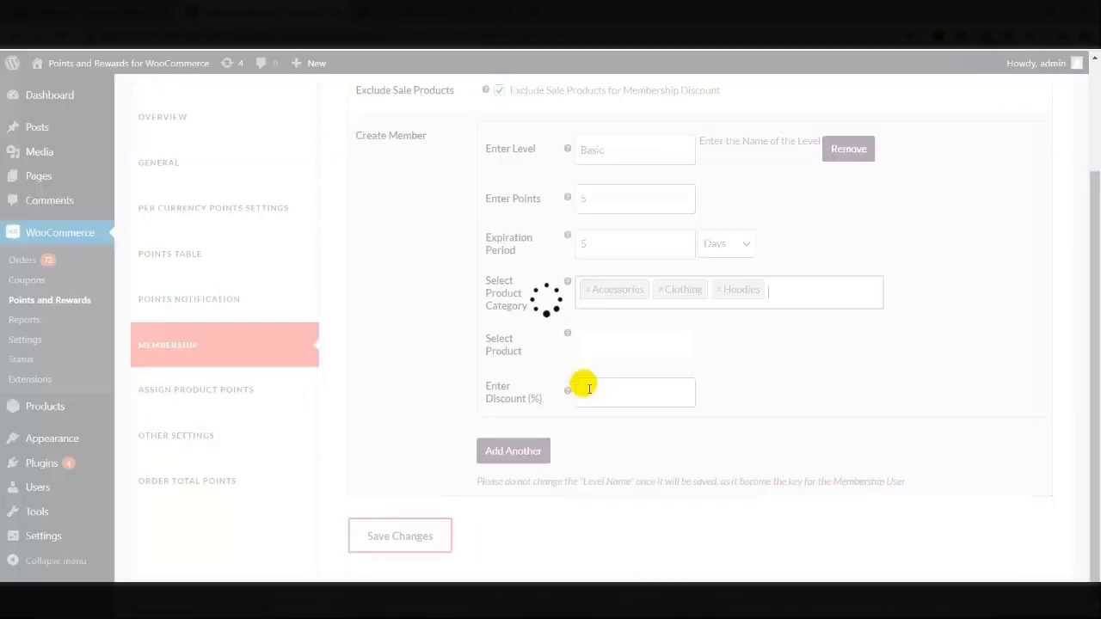
{"action": "left_click", "coordinate": [777, 290]}
{"action": "left_click", "coordinate": [614, 373]}
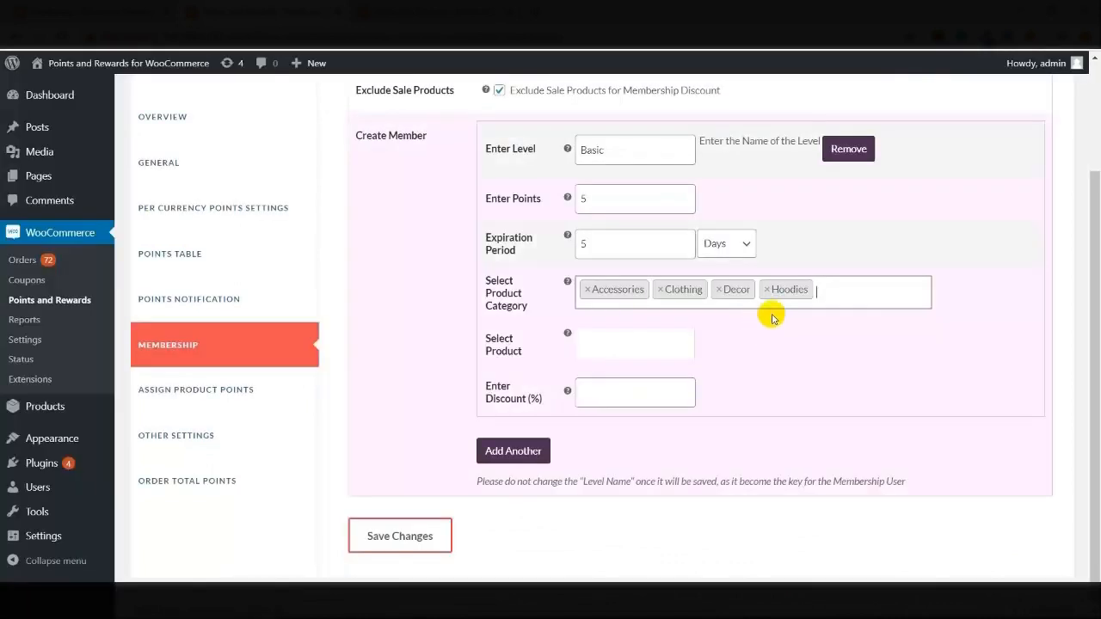
{"action": "left_click", "coordinate": [842, 289]}
{"action": "left_click", "coordinate": [614, 423]}
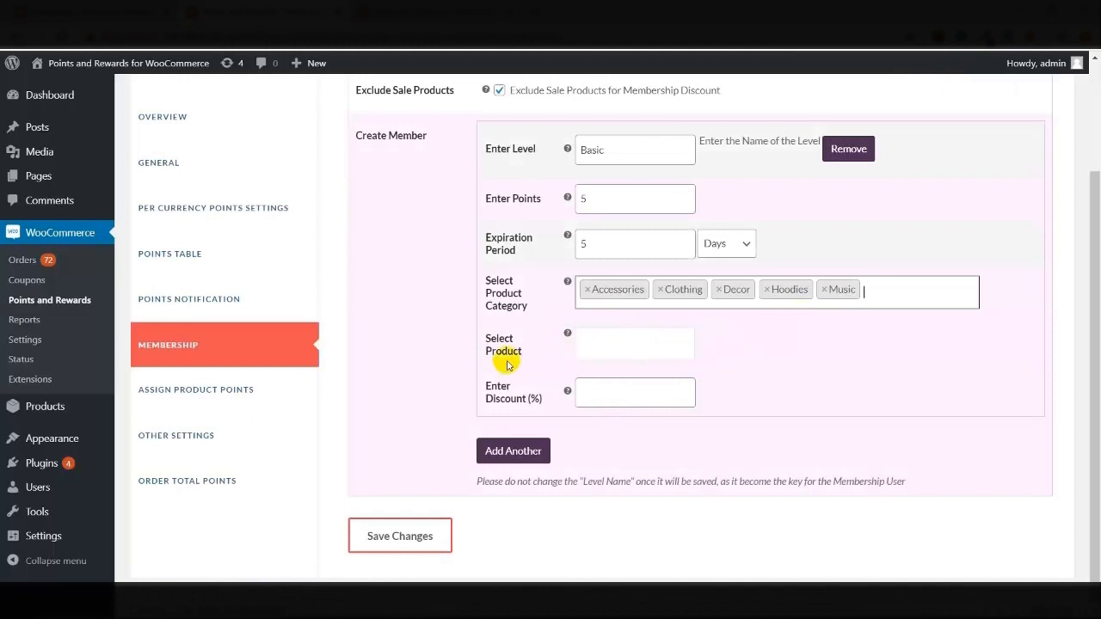
Add the T-Shirt, Sunglasses and Cap products to the Basic level
{"action": "left_click", "coordinate": [578, 345]}
{"action": "left_click", "coordinate": [597, 442]}
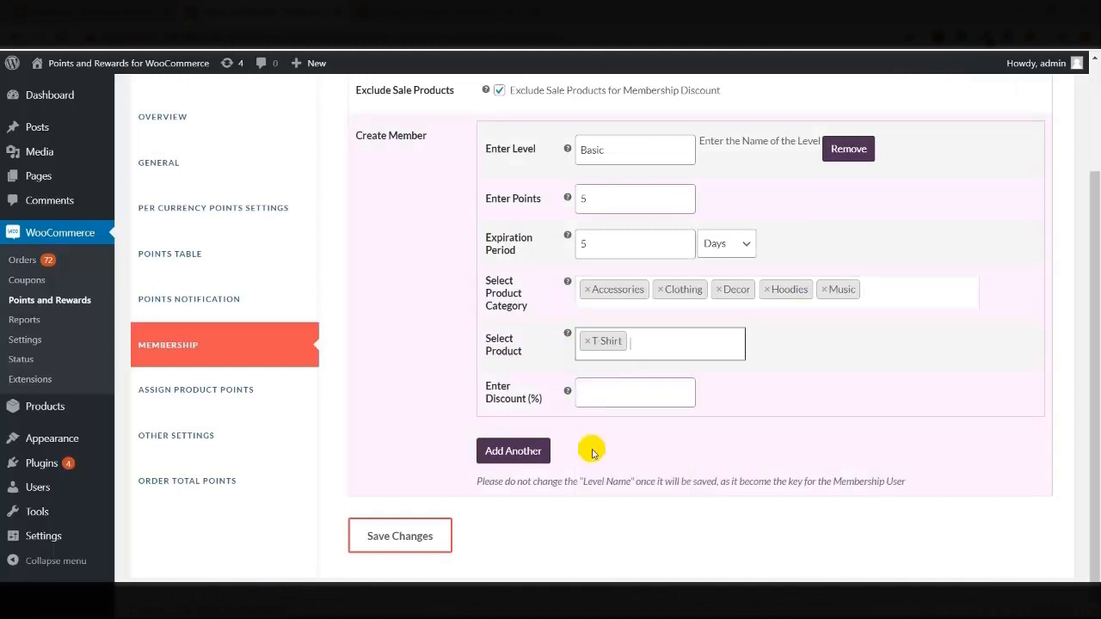
{"action": "left_click", "coordinate": [645, 344]}
{"action": "scroll", "coordinate": [603, 459], "scroll_direction": "down", "scroll_amount": 3}
{"action": "scroll", "coordinate": [603, 458], "scroll_direction": "down", "scroll_amount": 4}
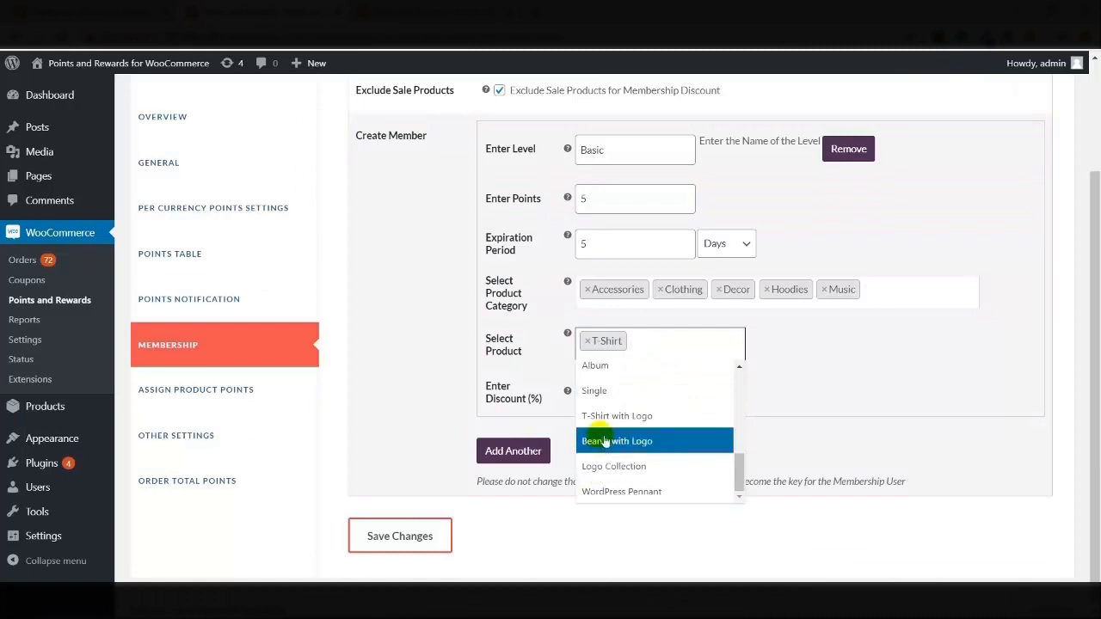
{"action": "scroll", "coordinate": [602, 434], "scroll_direction": "up", "scroll_amount": 2}
{"action": "scroll", "coordinate": [602, 415], "scroll_direction": "up", "scroll_amount": 3}
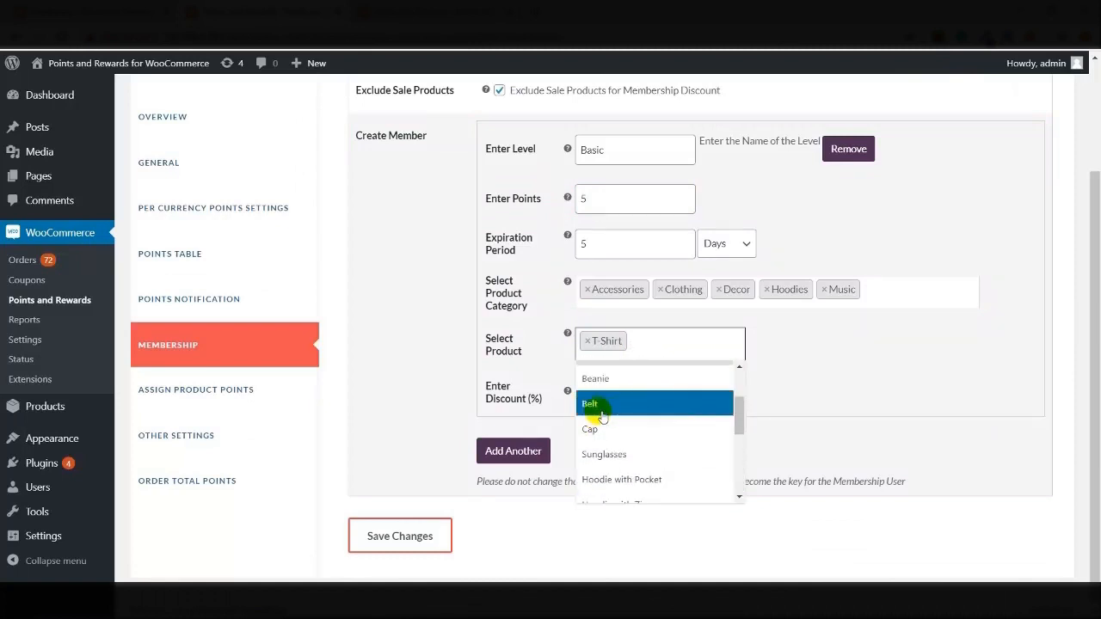
{"action": "left_click", "coordinate": [592, 451]}
{"action": "left_click", "coordinate": [740, 354]}
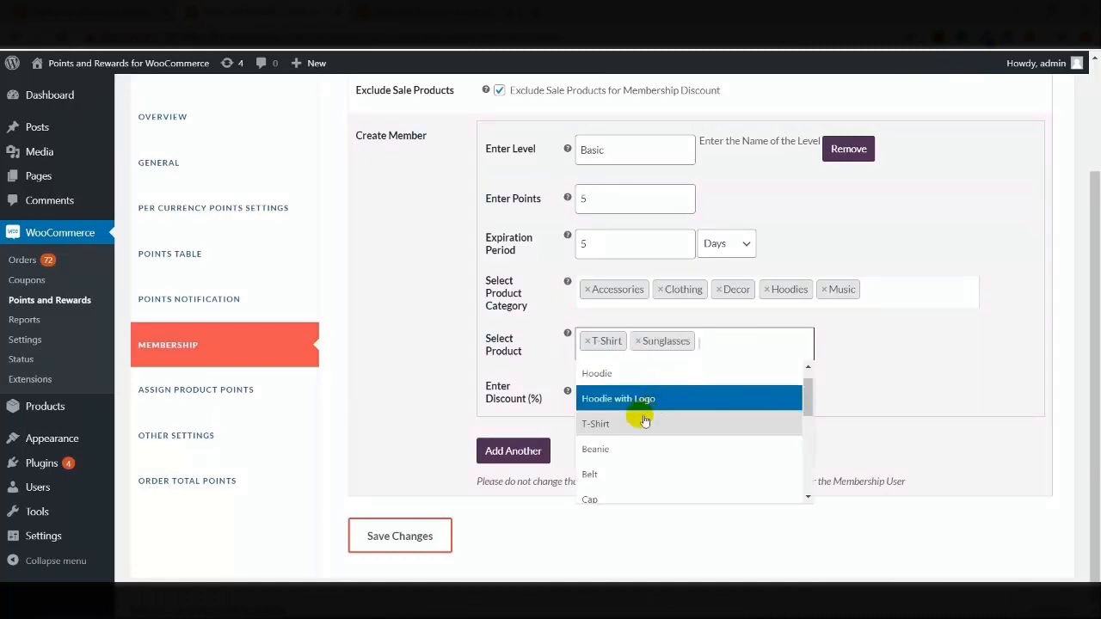
{"action": "left_click", "coordinate": [595, 499]}
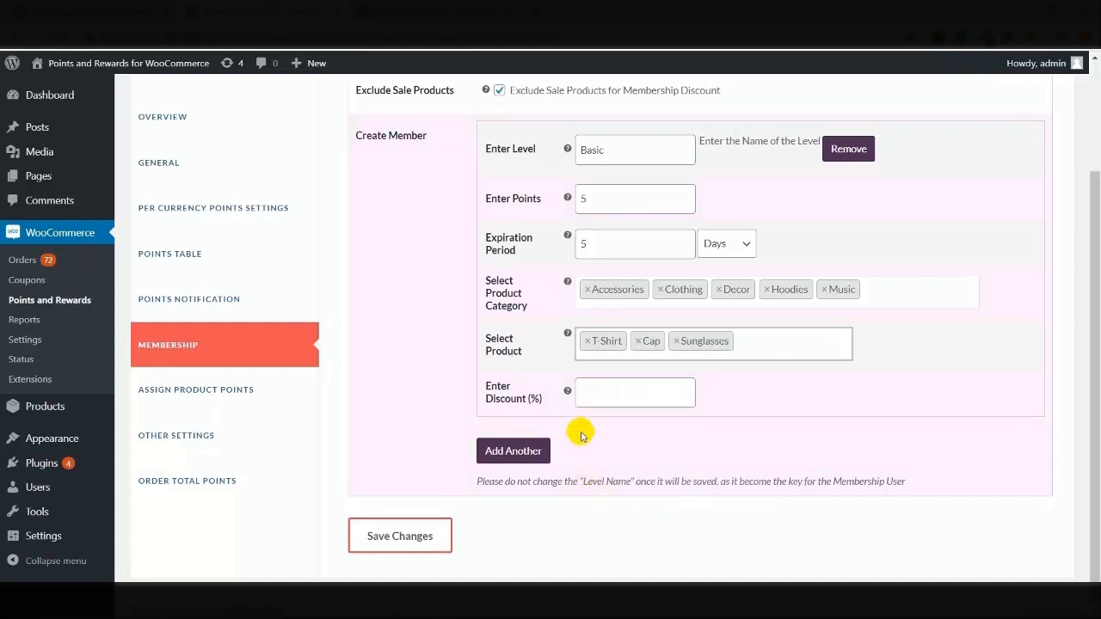
Set the Basic level discount to 70% and save the membership settings
{"action": "left_click", "coordinate": [591, 393]}
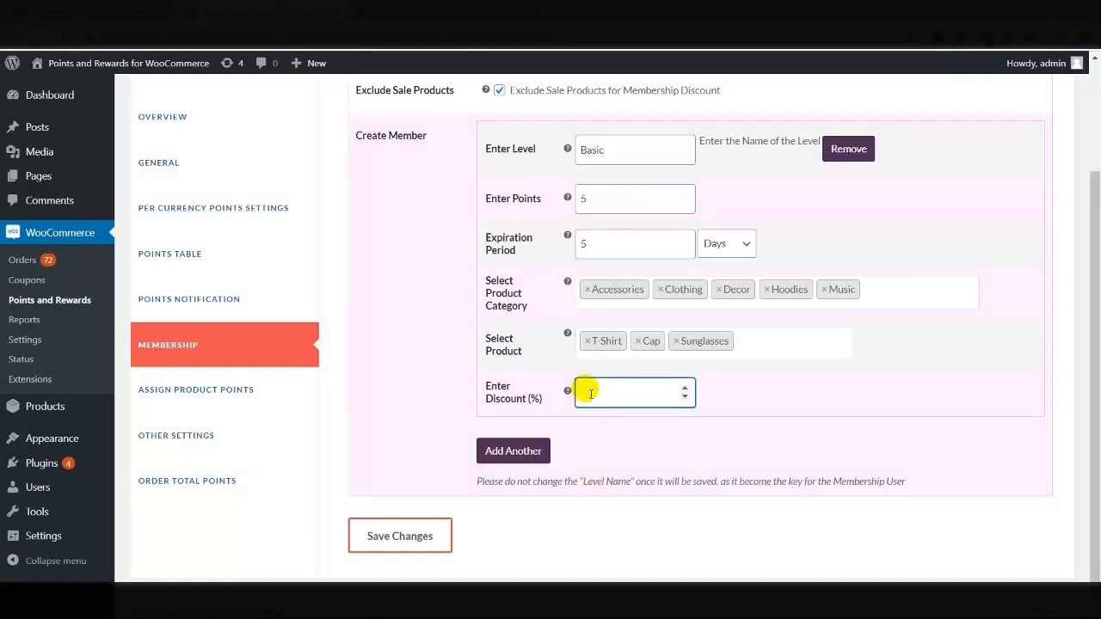
{"action": "type", "text": "70"}
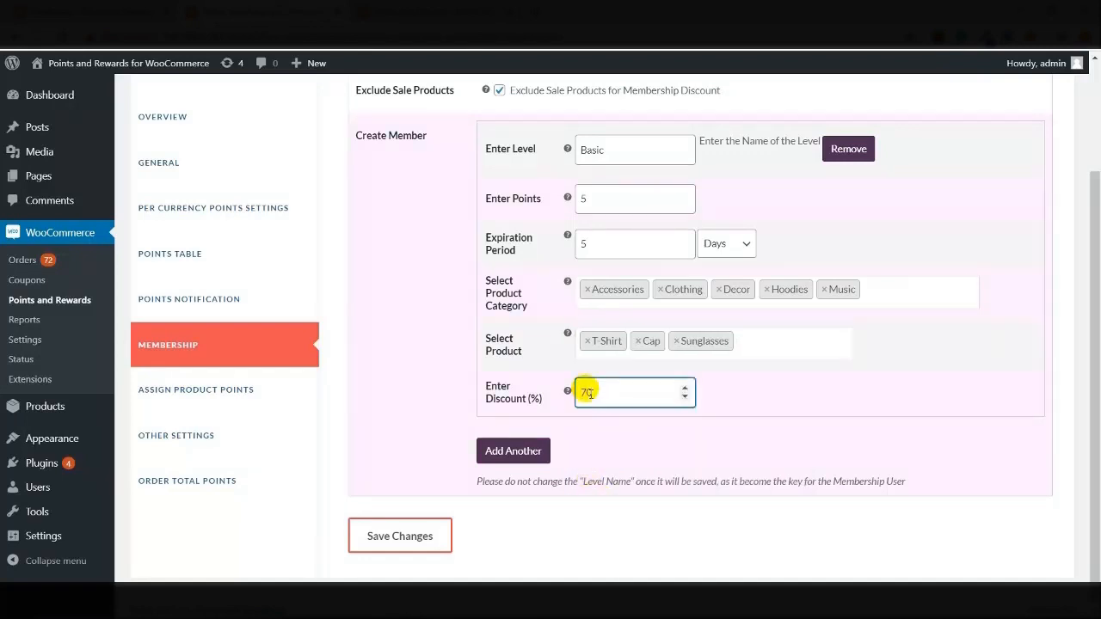
{"action": "left_click", "coordinate": [384, 548]}
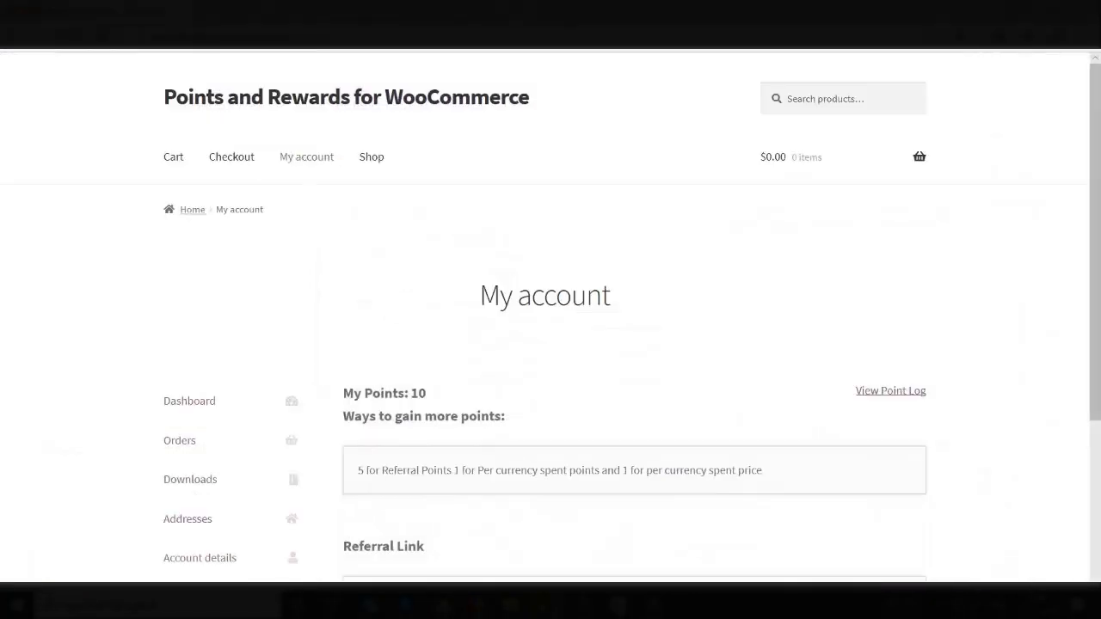
On the account's Points page, view and close the Basic level's discount benefits
{"action": "scroll", "coordinate": [518, 374], "scroll_direction": "down", "scroll_amount": 2}
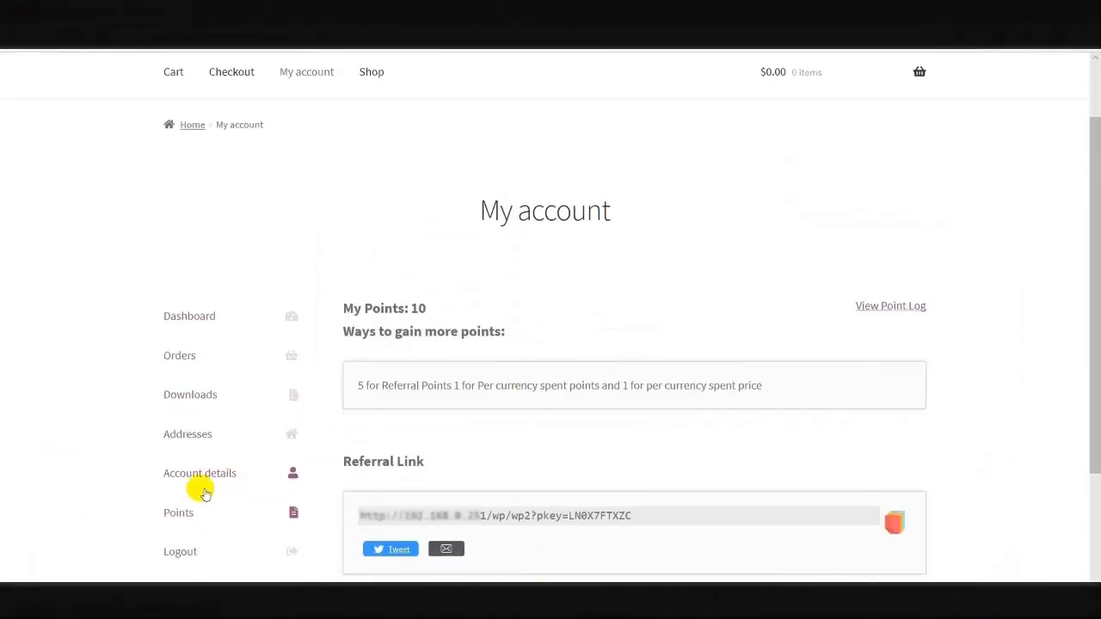
{"action": "left_click", "coordinate": [181, 514]}
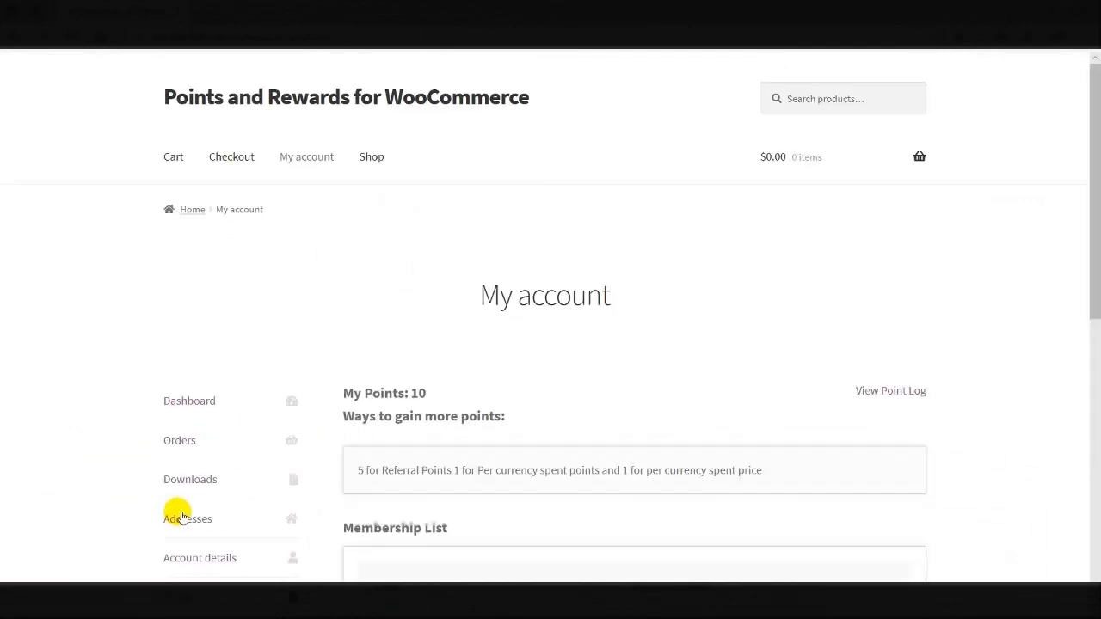
{"action": "scroll", "coordinate": [403, 447], "scroll_direction": "down", "scroll_amount": 3}
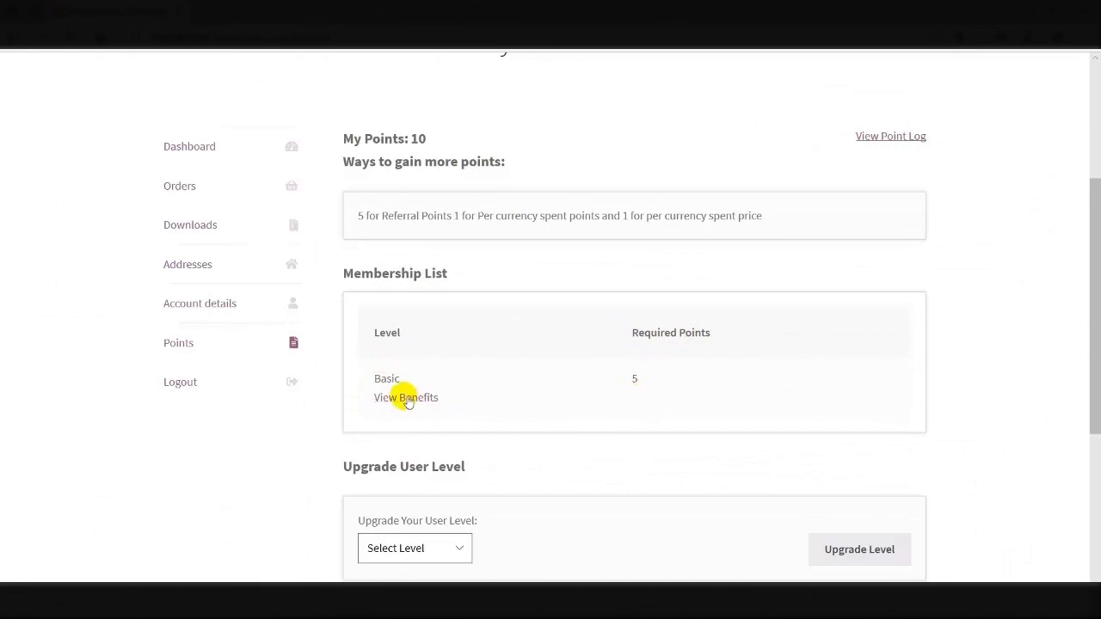
{"action": "left_click", "coordinate": [401, 396]}
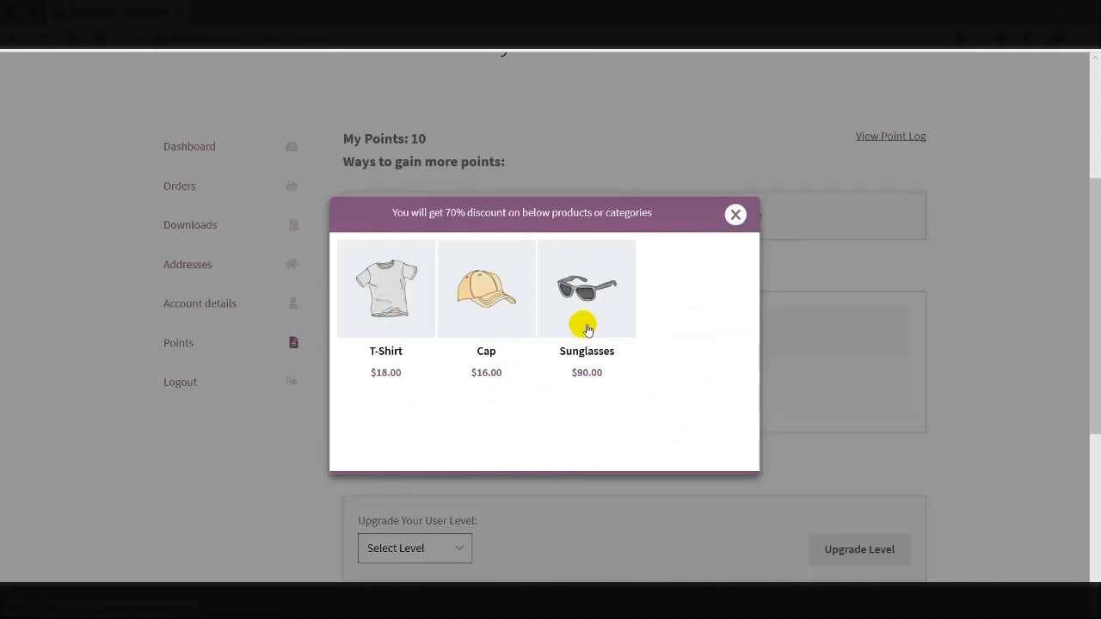
{"action": "left_click", "coordinate": [734, 214]}
{"action": "scroll", "coordinate": [560, 370], "scroll_direction": "down", "scroll_amount": 2}
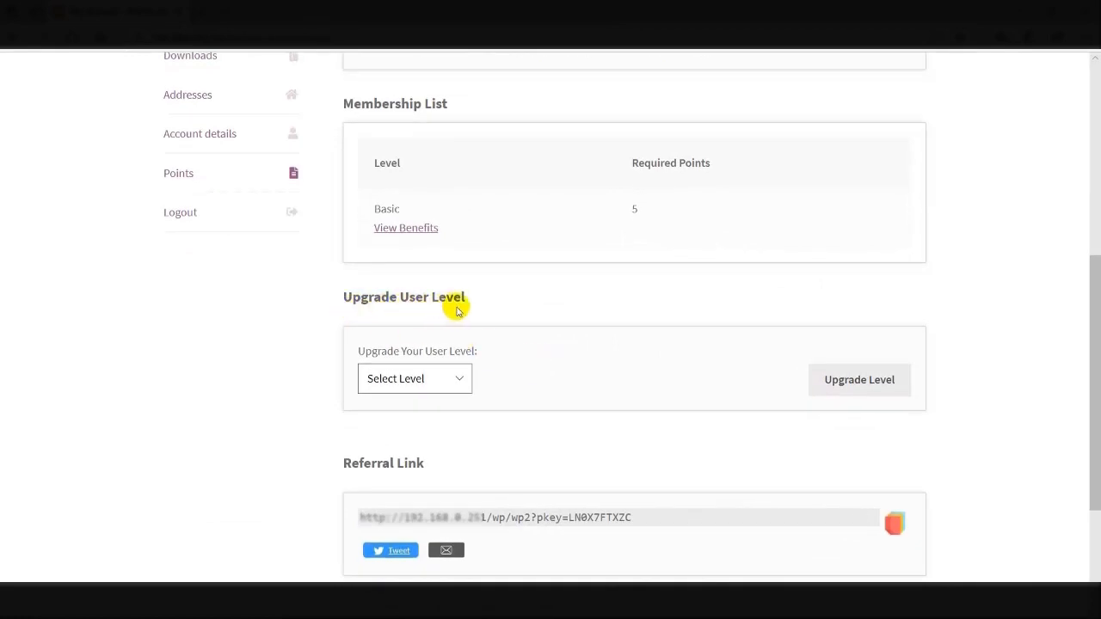
Select Basic as the new level, request the upgrade, and confirm spending the points
{"action": "left_click", "coordinate": [457, 384]}
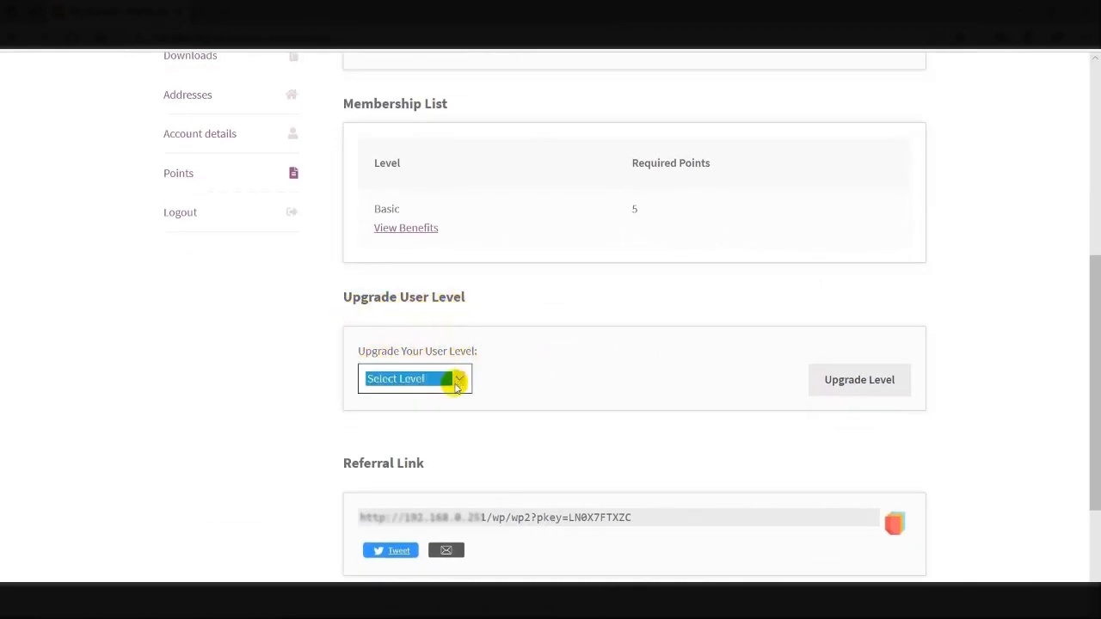
{"action": "left_click", "coordinate": [457, 384]}
{"action": "left_click", "coordinate": [405, 393]}
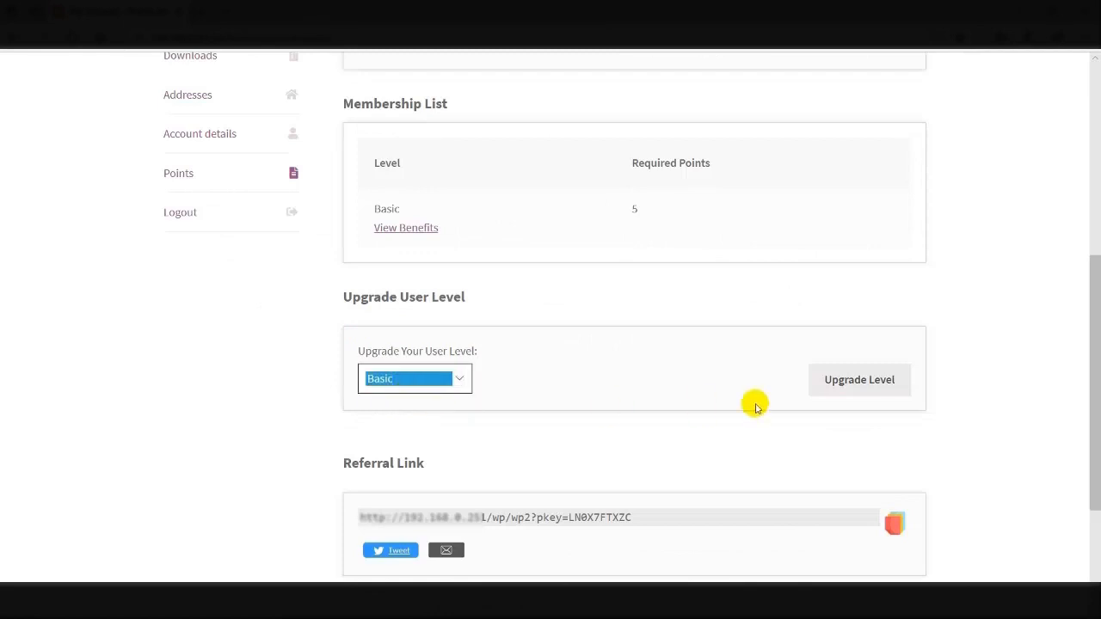
{"action": "left_click", "coordinate": [841, 384]}
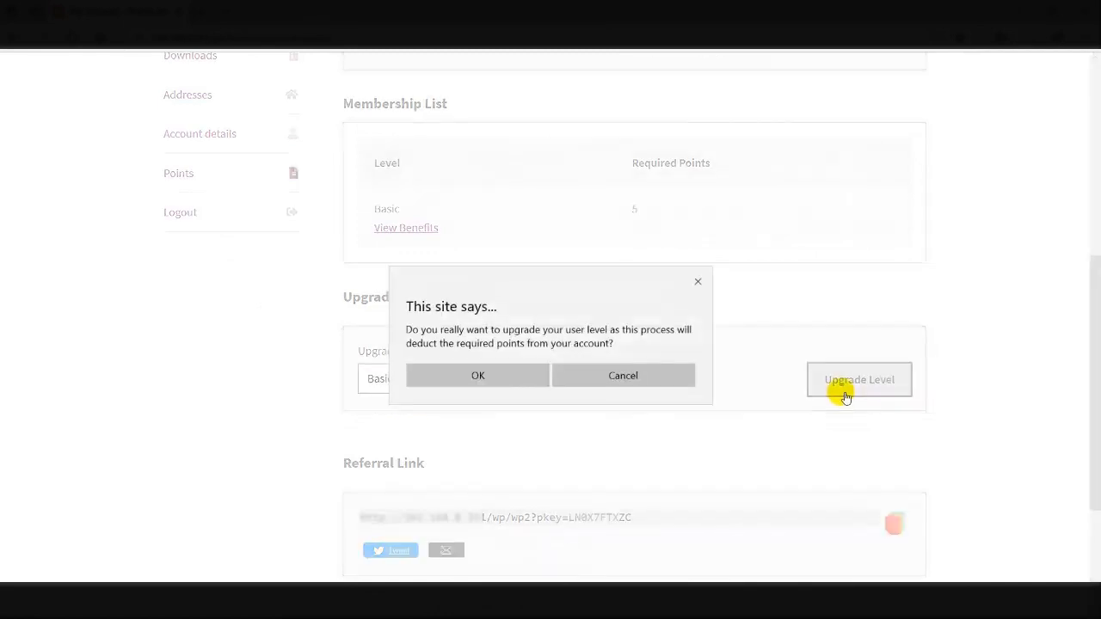
{"action": "left_click", "coordinate": [448, 370]}
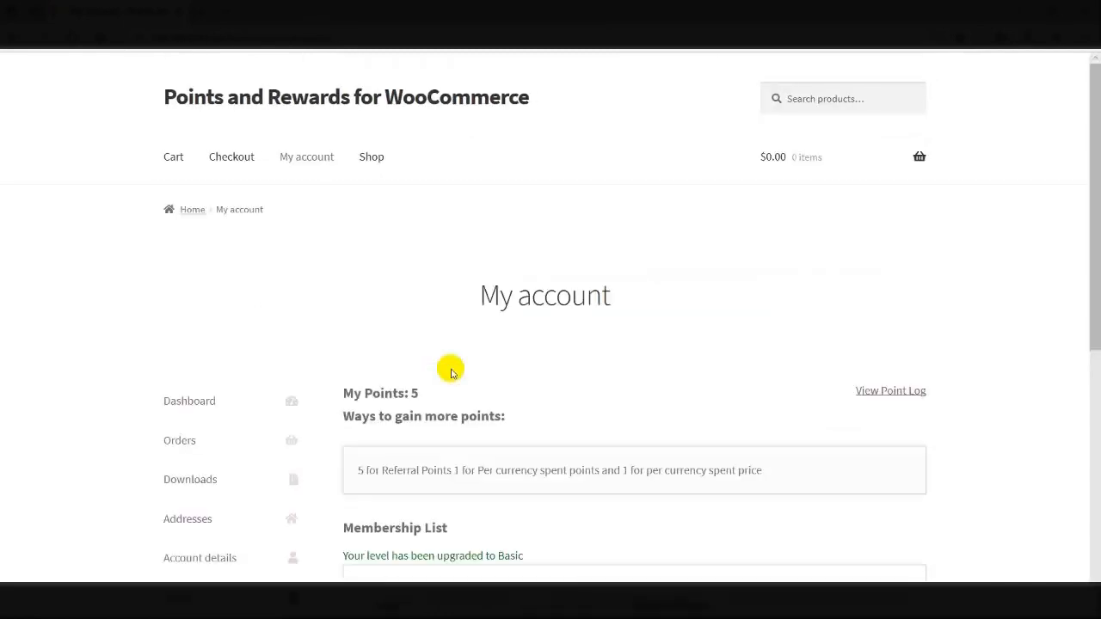
Review the Basic level's benefits again and open the T-Shirt product page
{"action": "scroll", "coordinate": [450, 371], "scroll_direction": "down", "scroll_amount": 3}
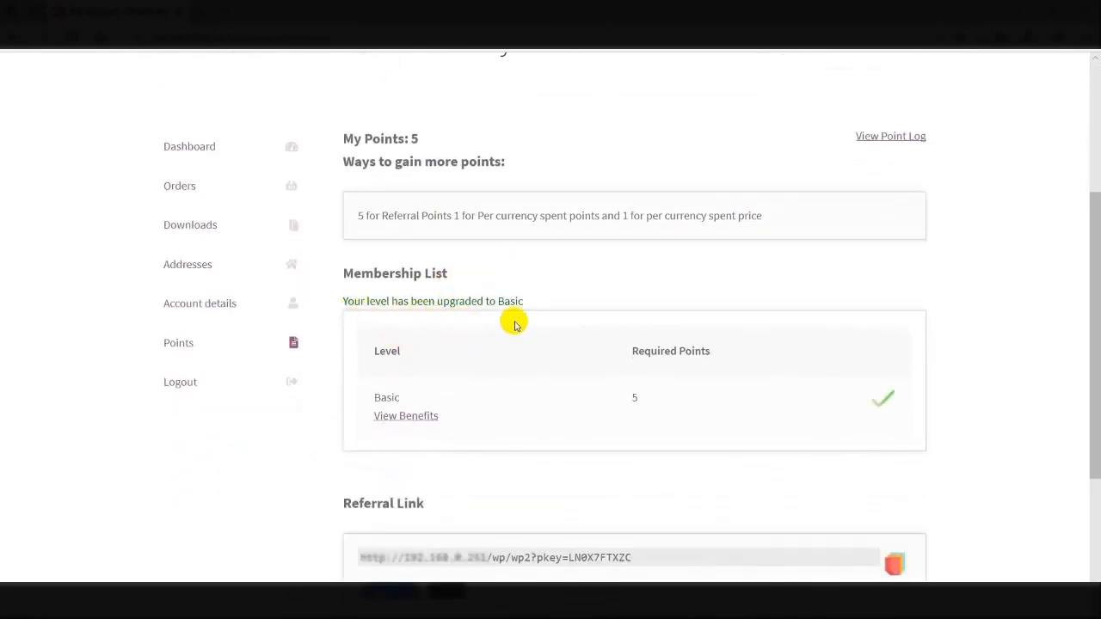
{"action": "left_click", "coordinate": [404, 418]}
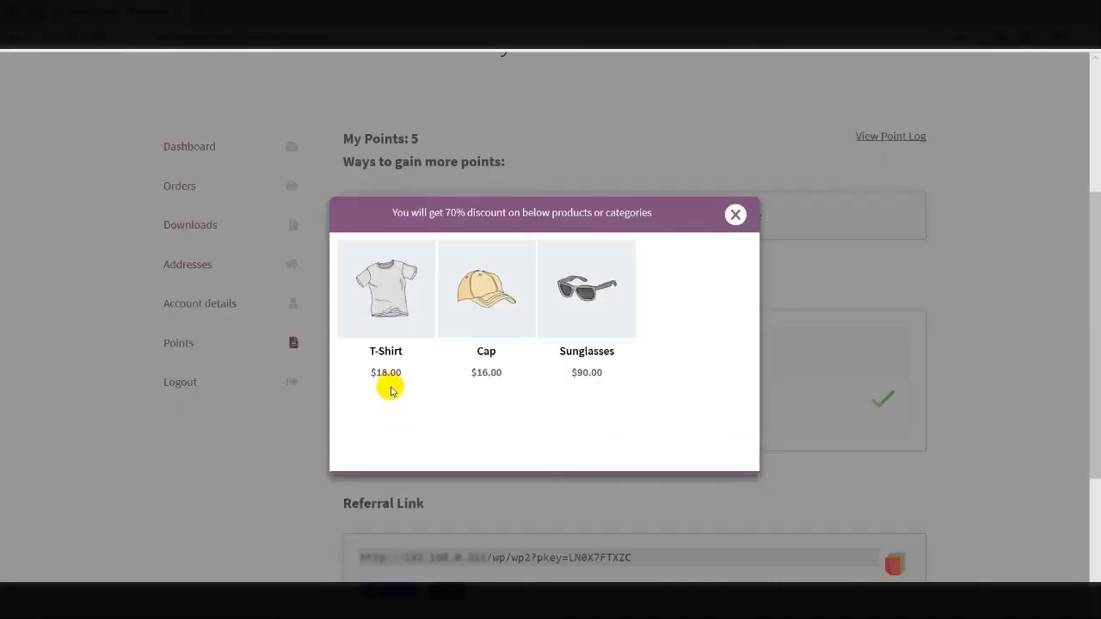
{"action": "left_click", "coordinate": [375, 300]}
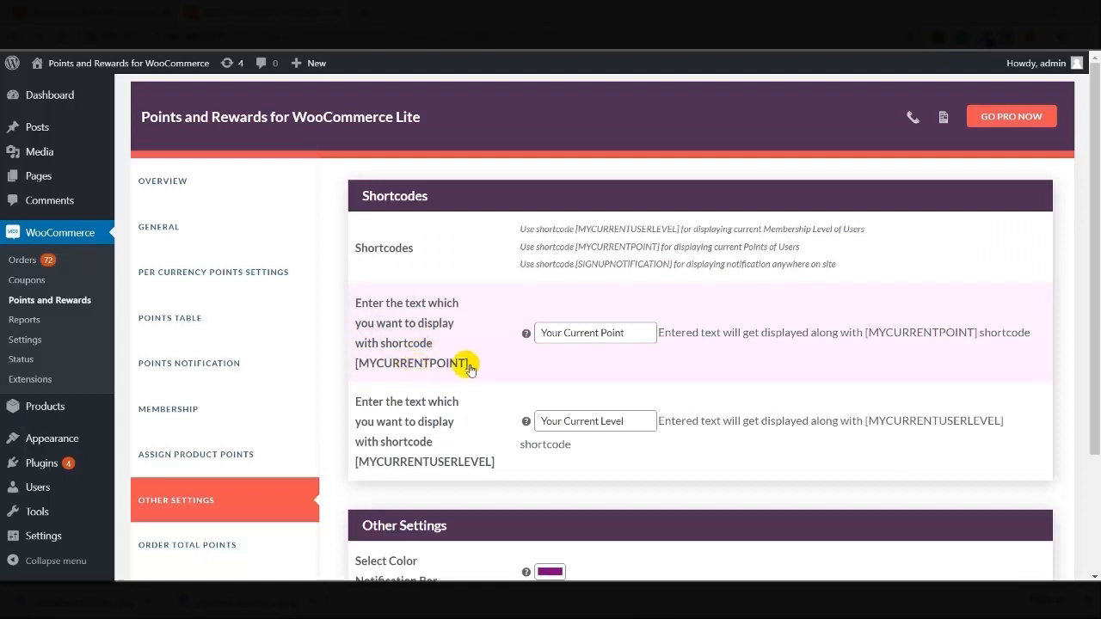
Replace the [MYCURRENTPOINT] display text with 'Your Currents Points'
{"action": "left_click", "coordinate": [633, 336]}
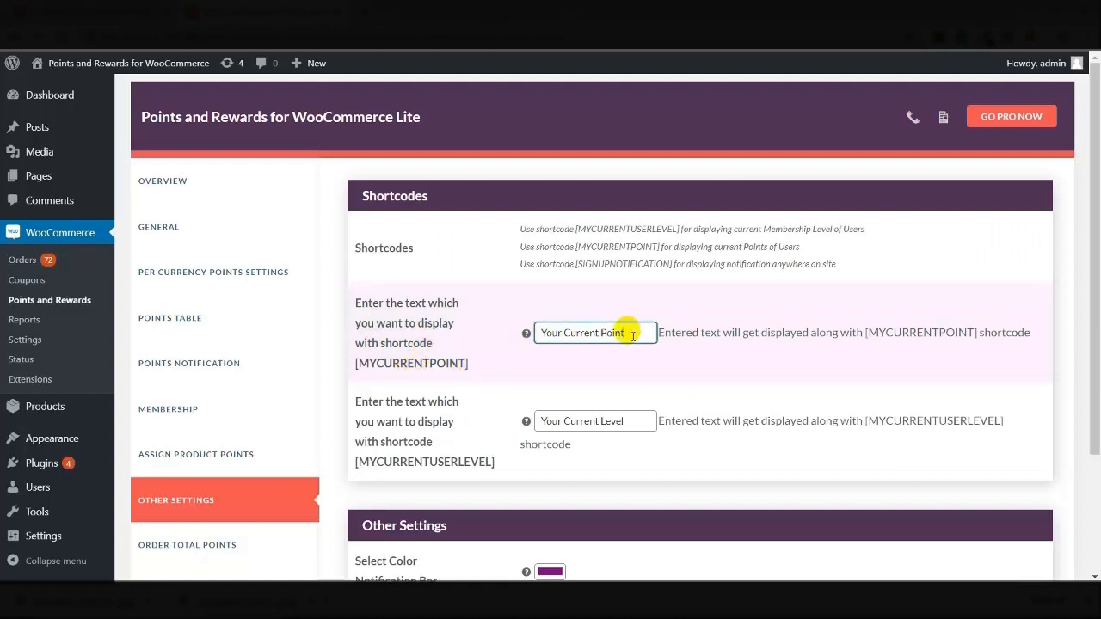
{"action": "key", "text": "BackSpace"}
{"action": "key", "text": "BackSpace"}
{"action": "key", "text": "BackSpace"}
{"action": "key", "text": "BackSpace"}
{"action": "key", "text": "ctrl+a"}
{"action": "key", "text": "BackSpace"}
{"action": "type", "text": "Your Currents Points"}
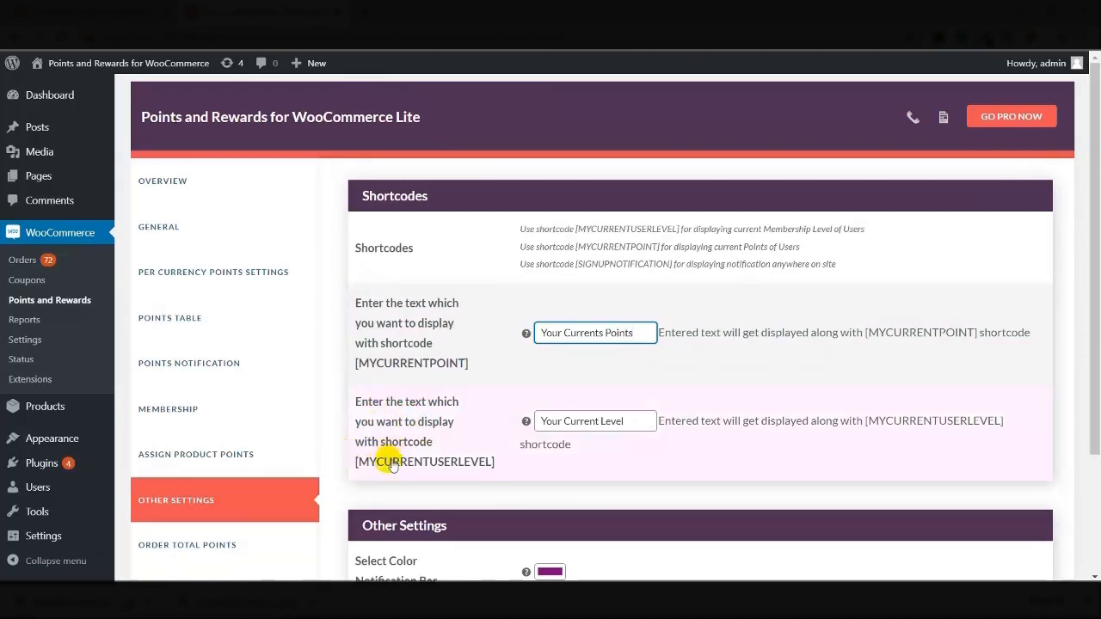
{"action": "left_click", "coordinate": [637, 422]}
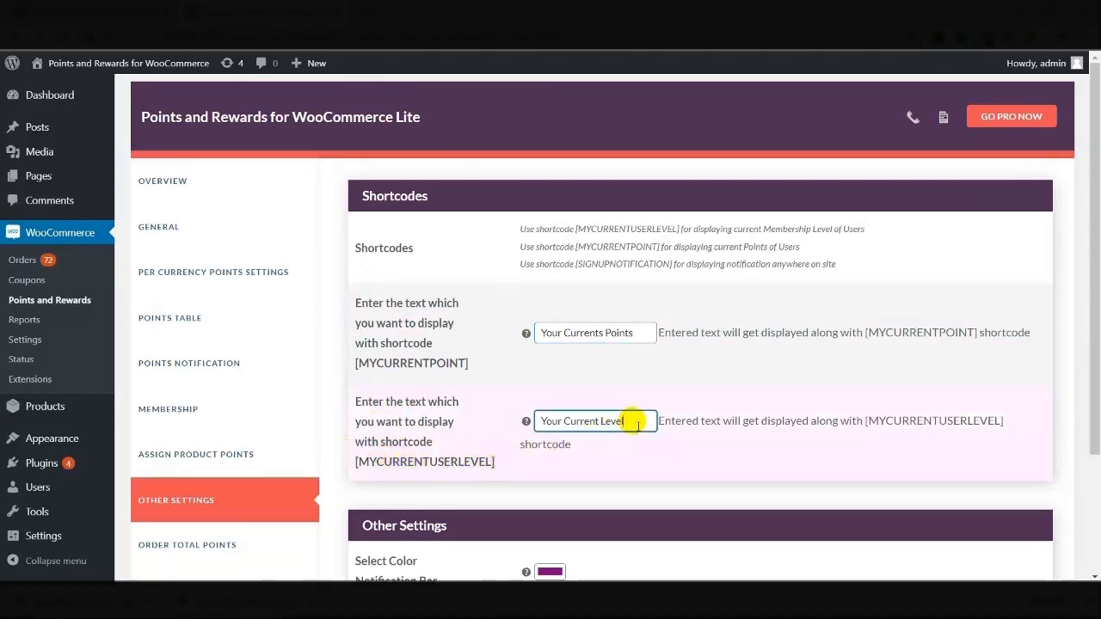
{"action": "scroll", "coordinate": [637, 422], "scroll_direction": "down", "scroll_amount": 3}
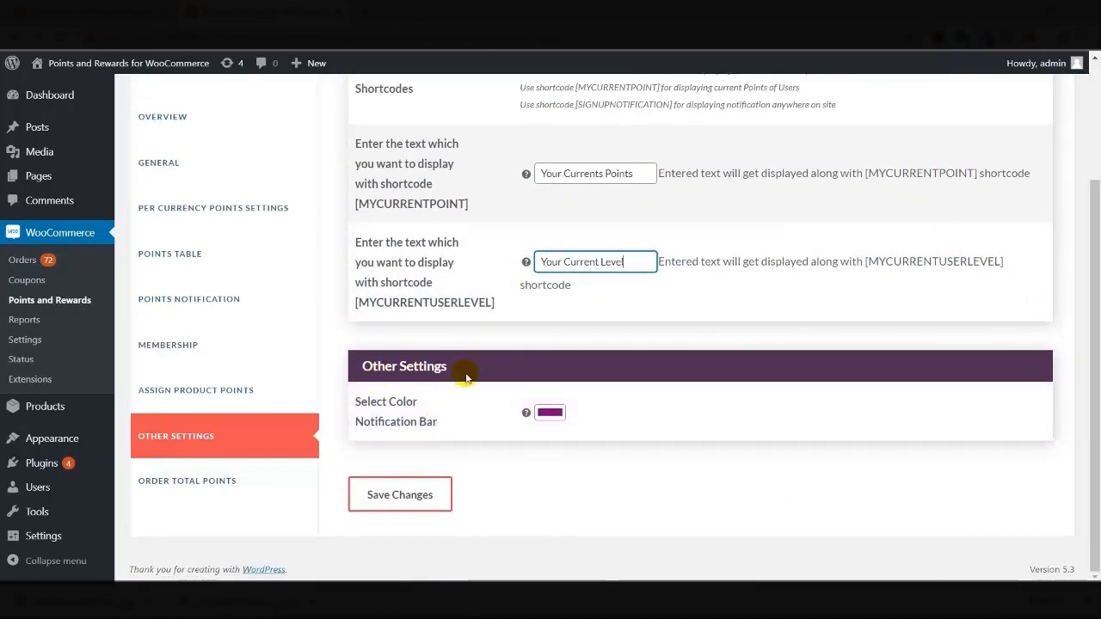
Make the notification bar dark blue, save the settings, and reload My account
{"action": "left_click", "coordinate": [545, 416]}
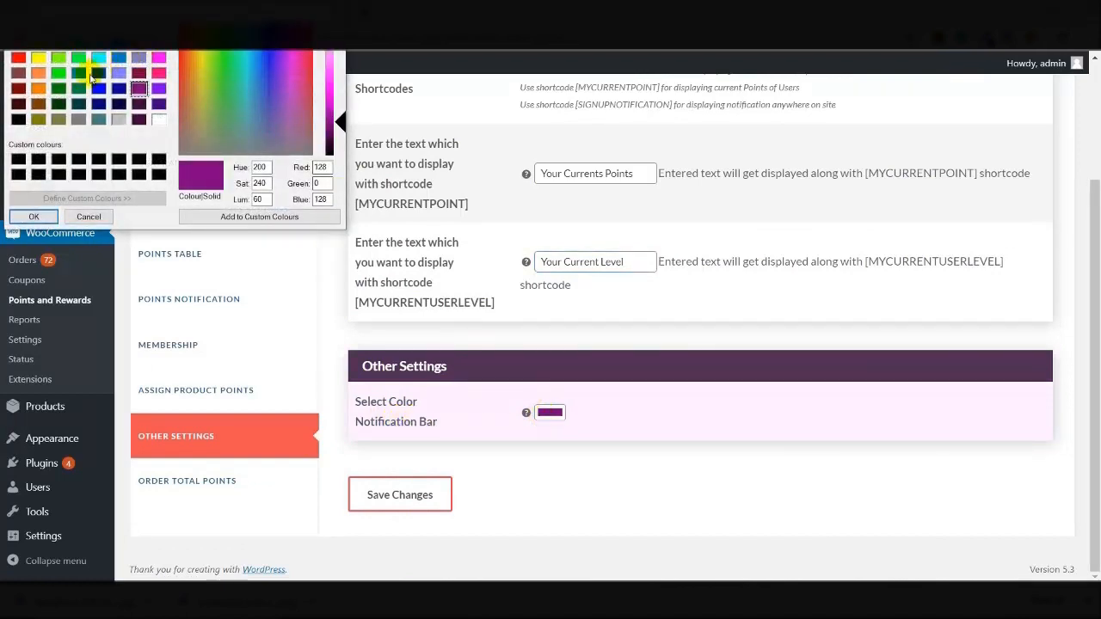
{"action": "left_click", "coordinate": [98, 74]}
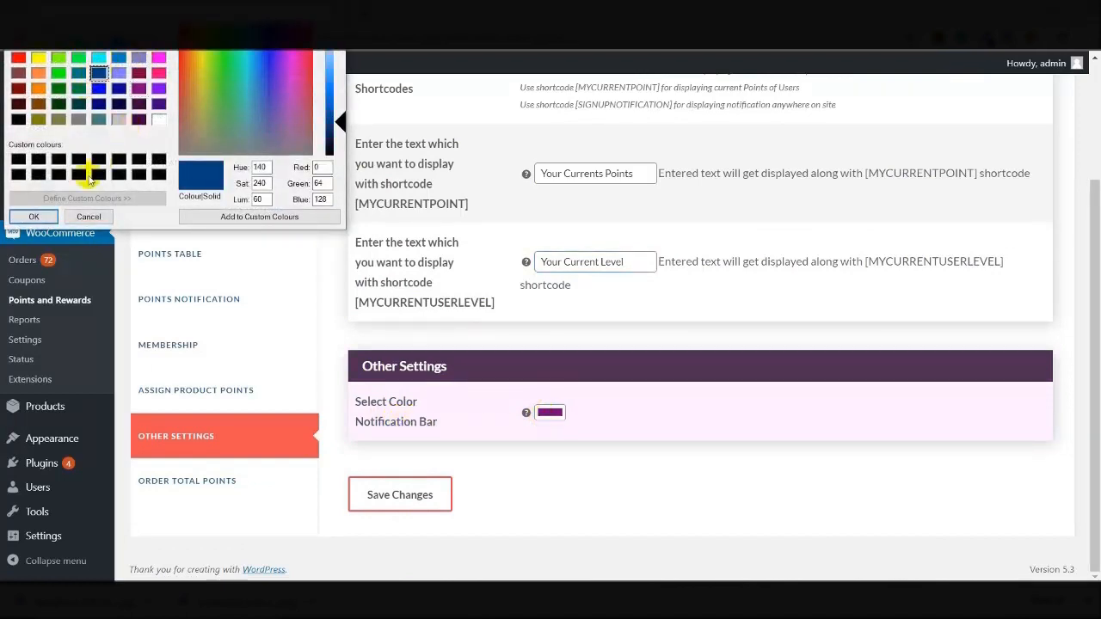
{"action": "left_click", "coordinate": [34, 217]}
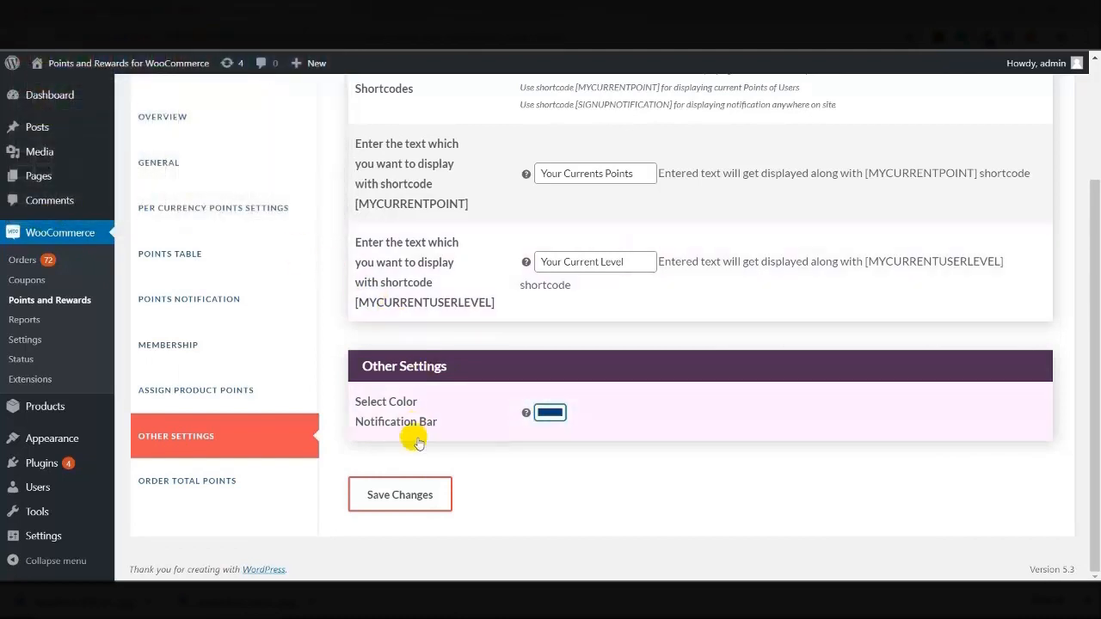
{"action": "left_click", "coordinate": [398, 495]}
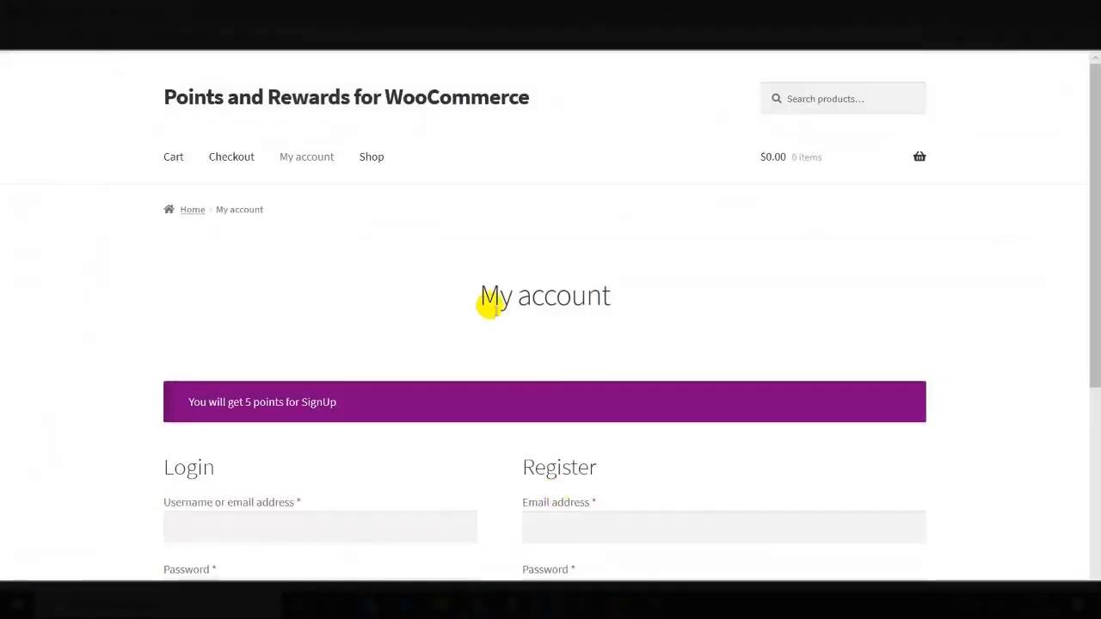
{"action": "left_click", "coordinate": [419, 404]}
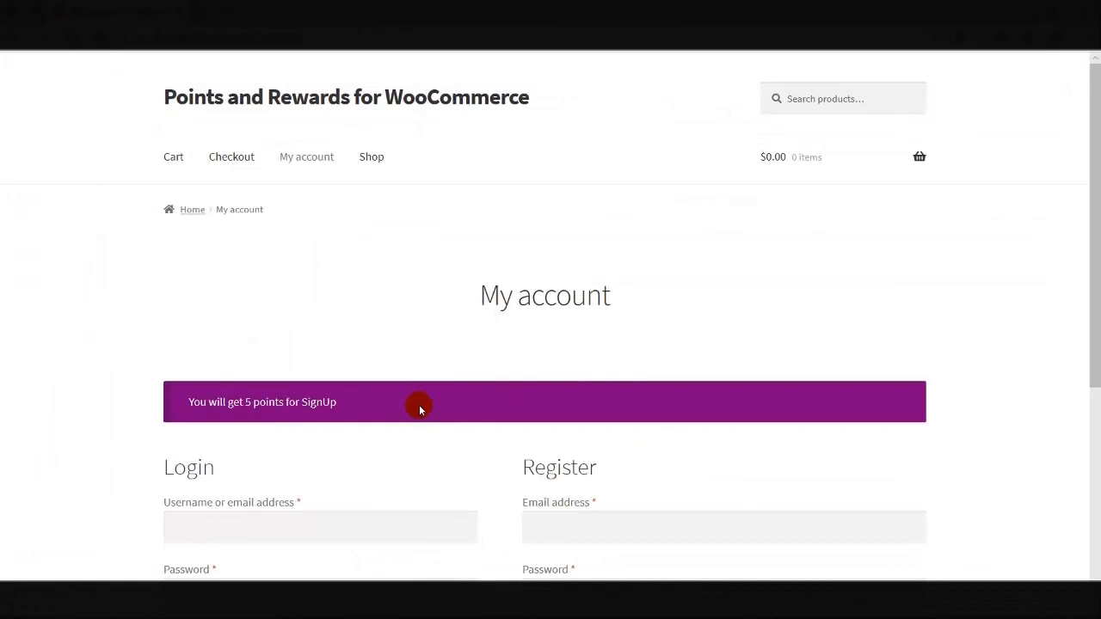